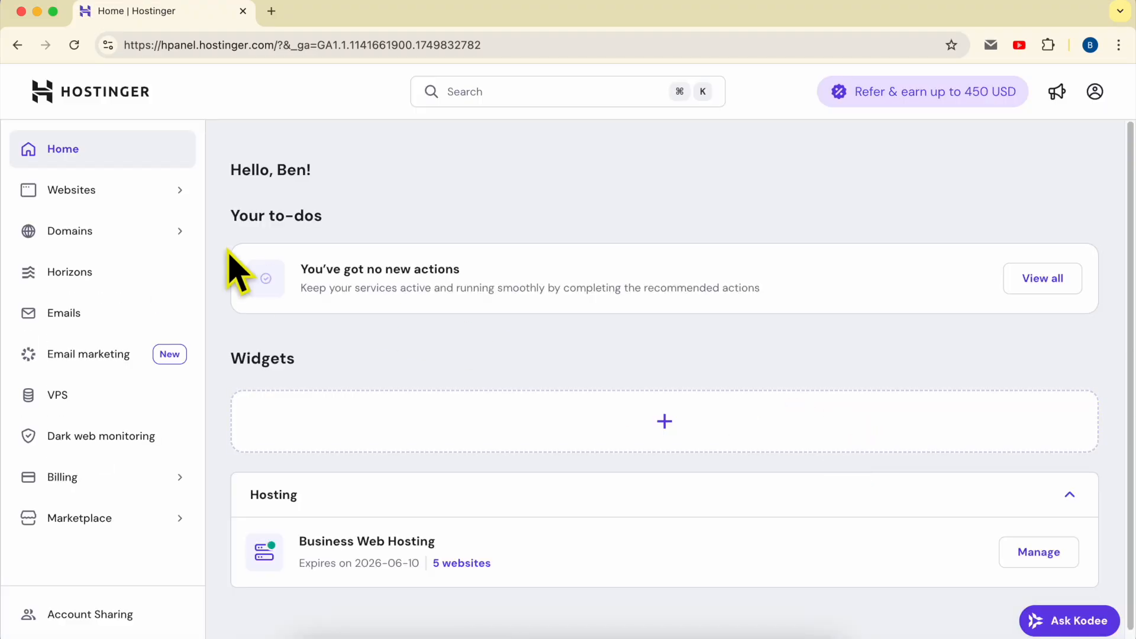
Open the benstutorial.com website for editing from the hosting account's websites list
click(123, 193)
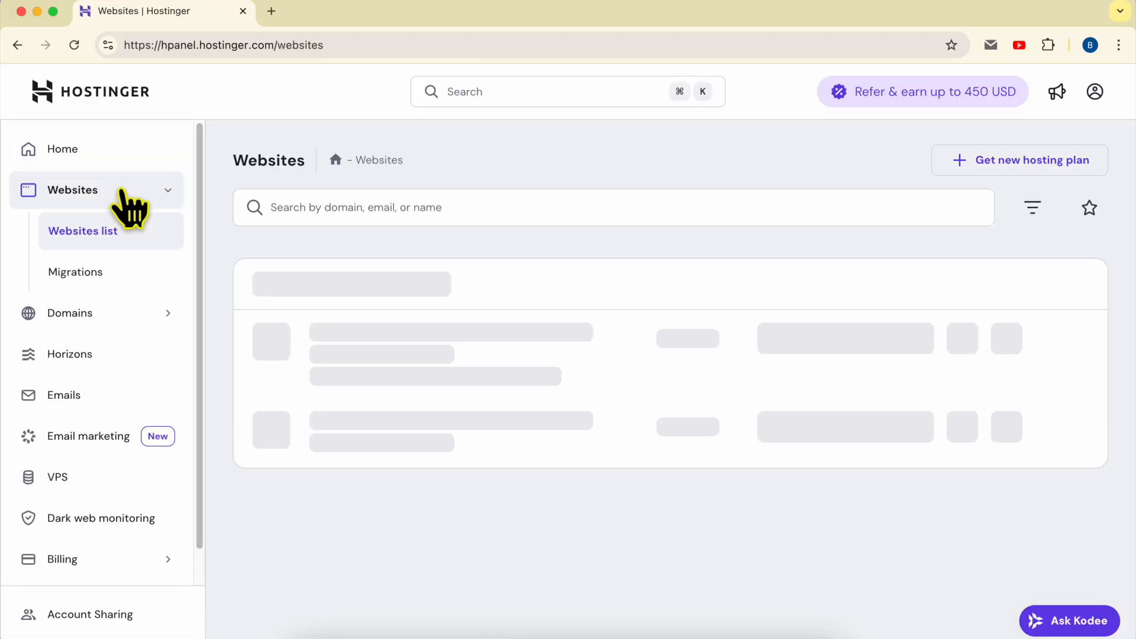
double_click(447, 349)
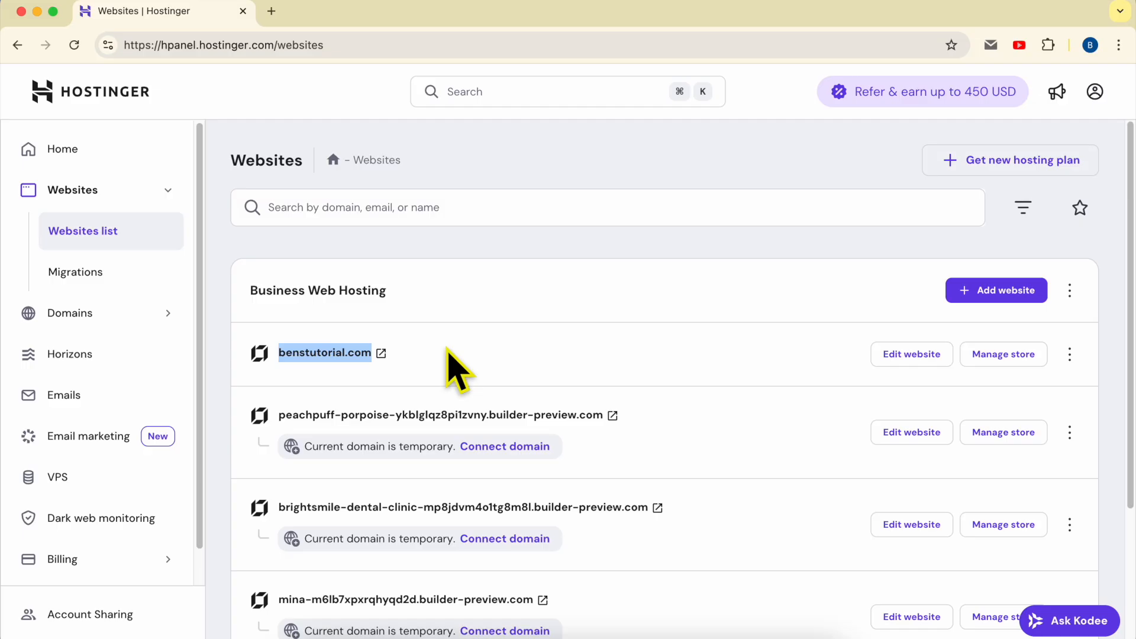
click(917, 359)
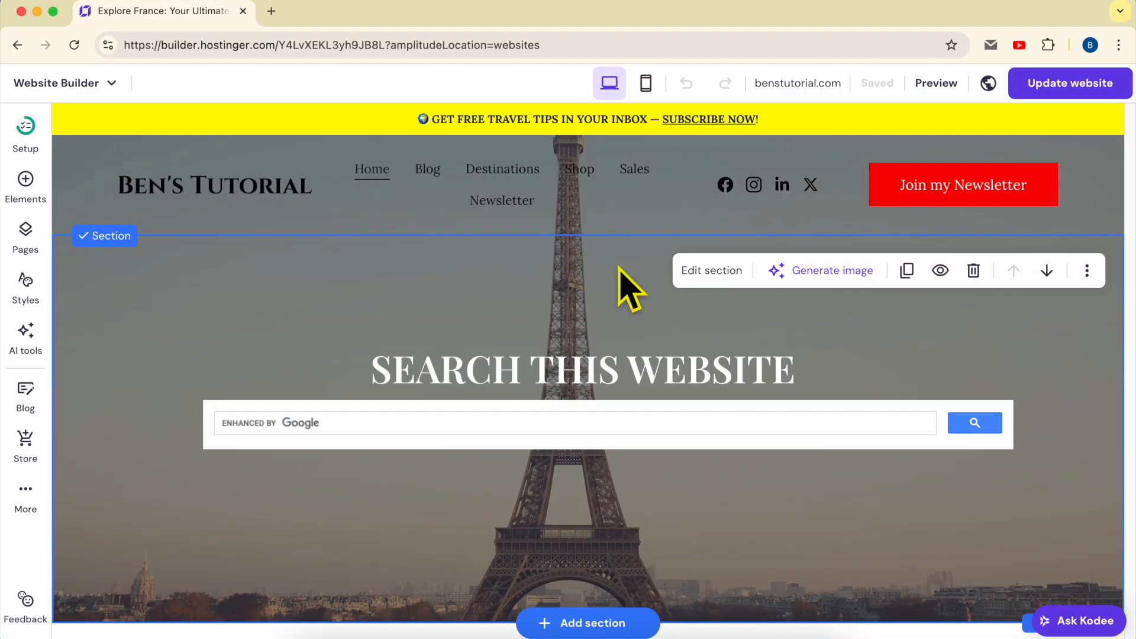
Look through the website builder's available integrations, from custom code to Google Analytics and Hotjar
click(27, 500)
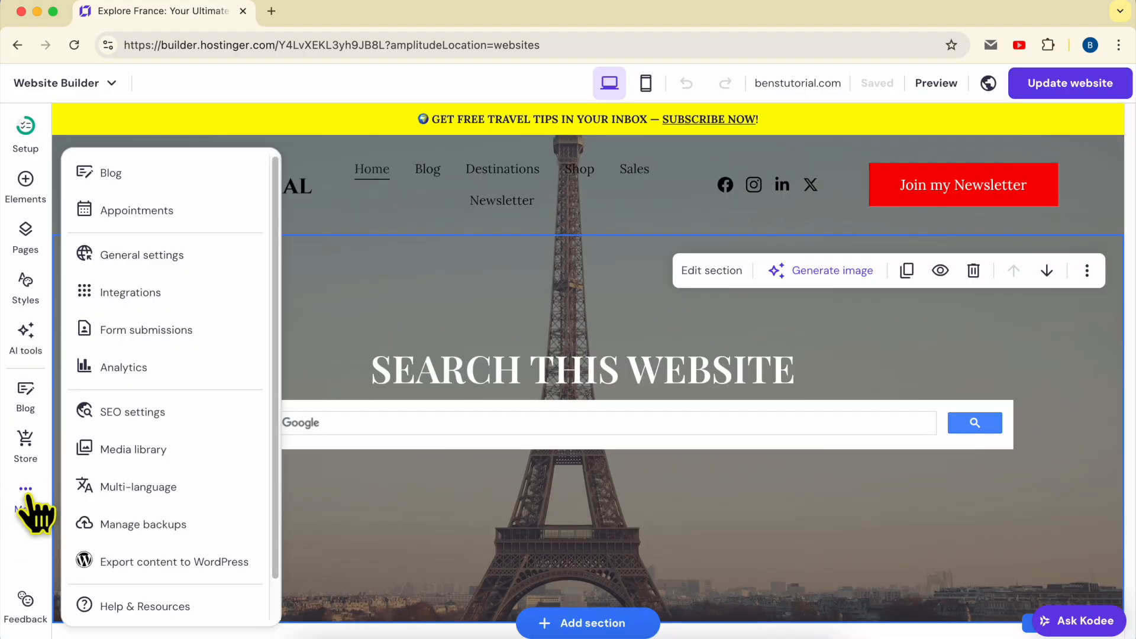
click(216, 312)
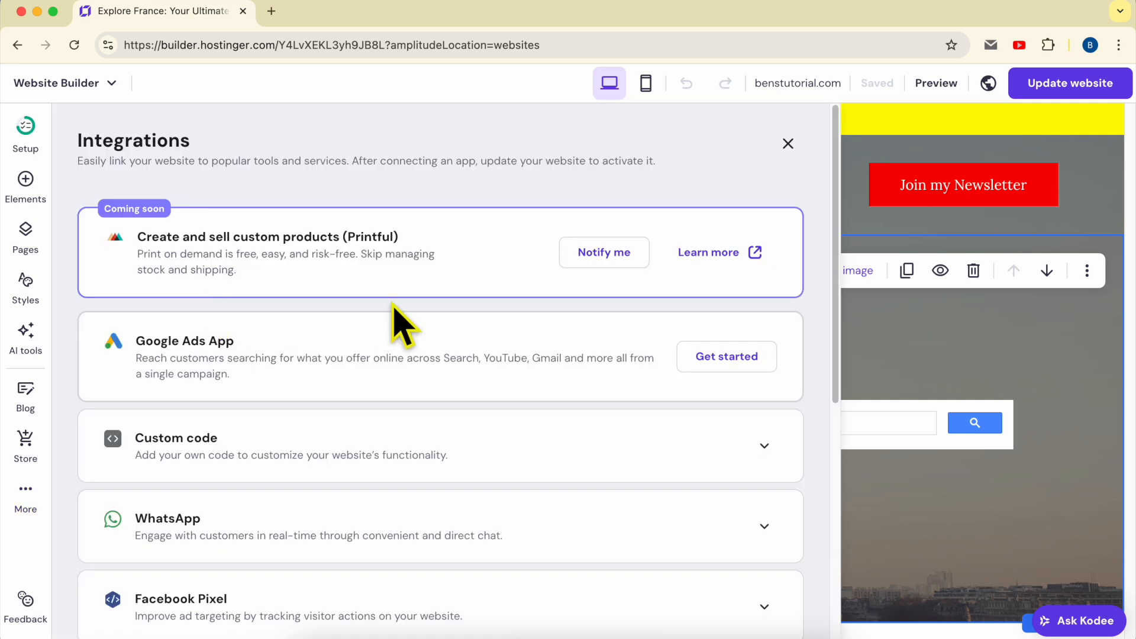
scroll(394, 305, down, 6)
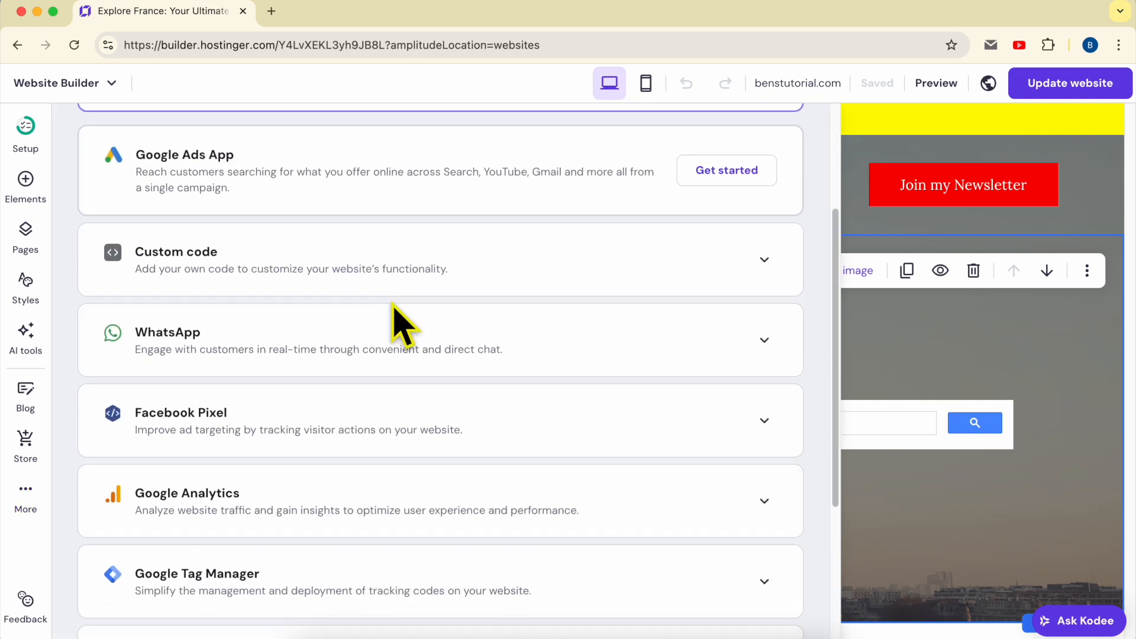
scroll(393, 307, down, 2)
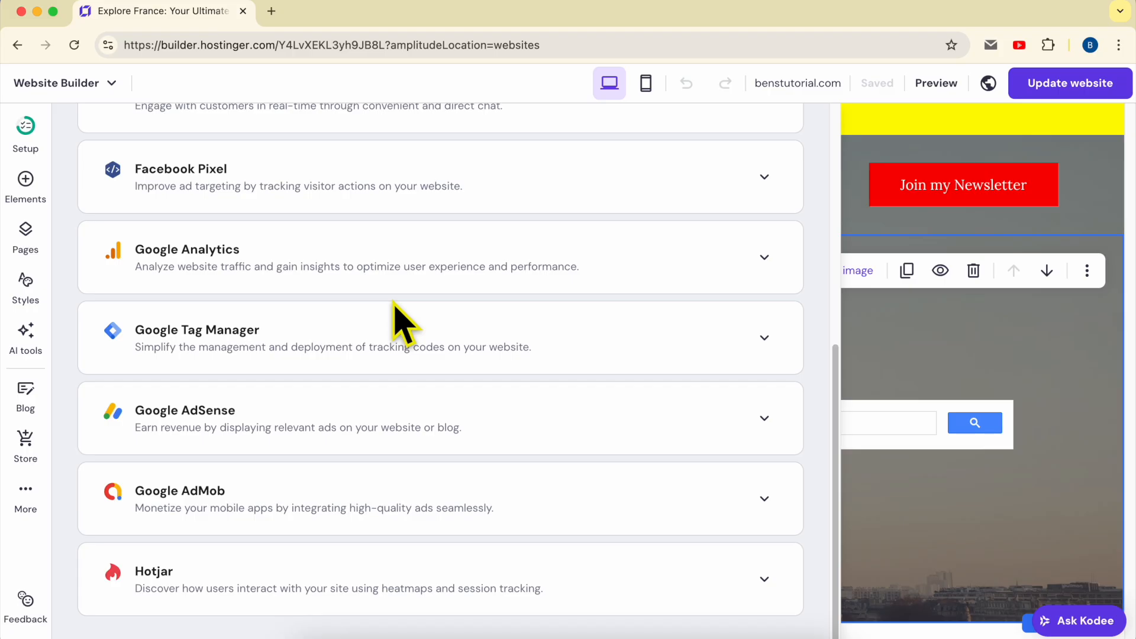
click(928, 321)
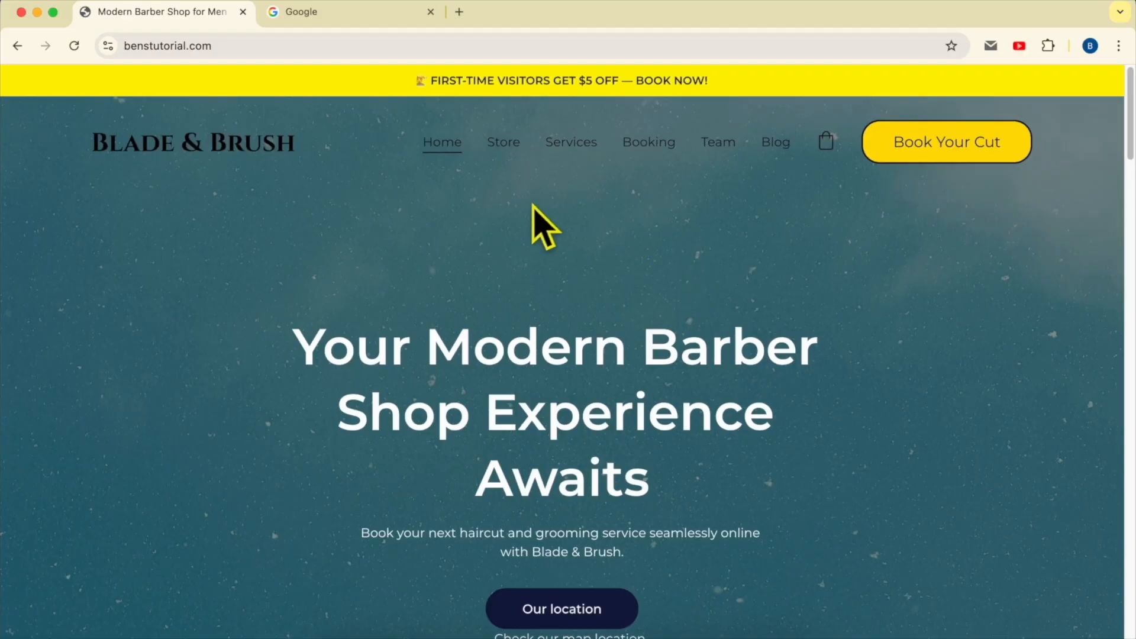
Switch to Google and search for "google analytics"
click(312, 15)
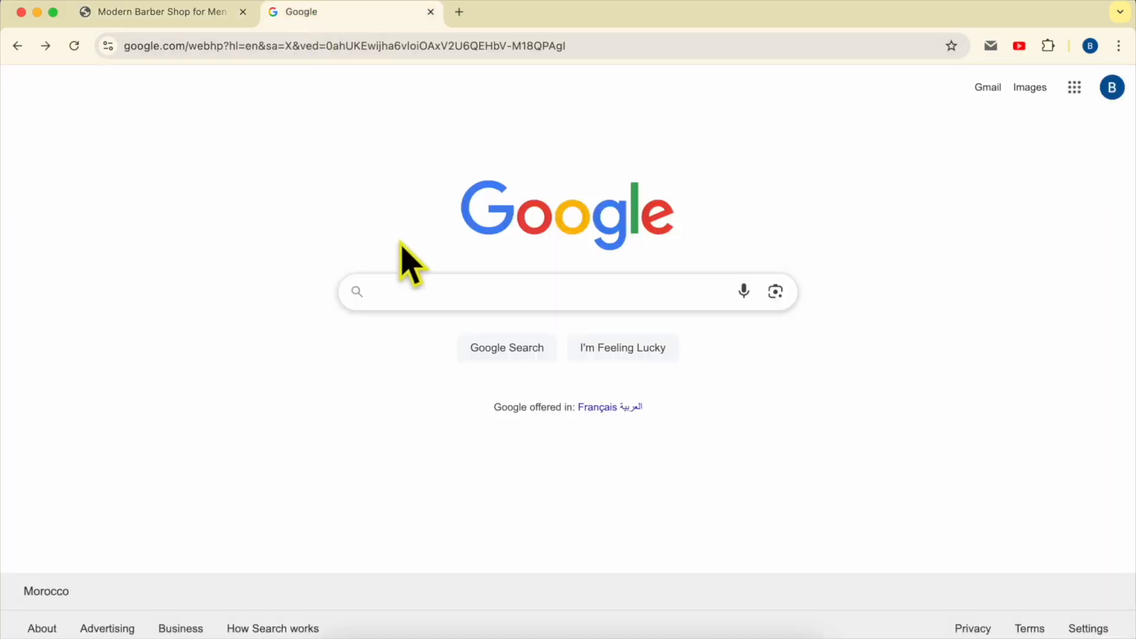
click(417, 290)
text(google )
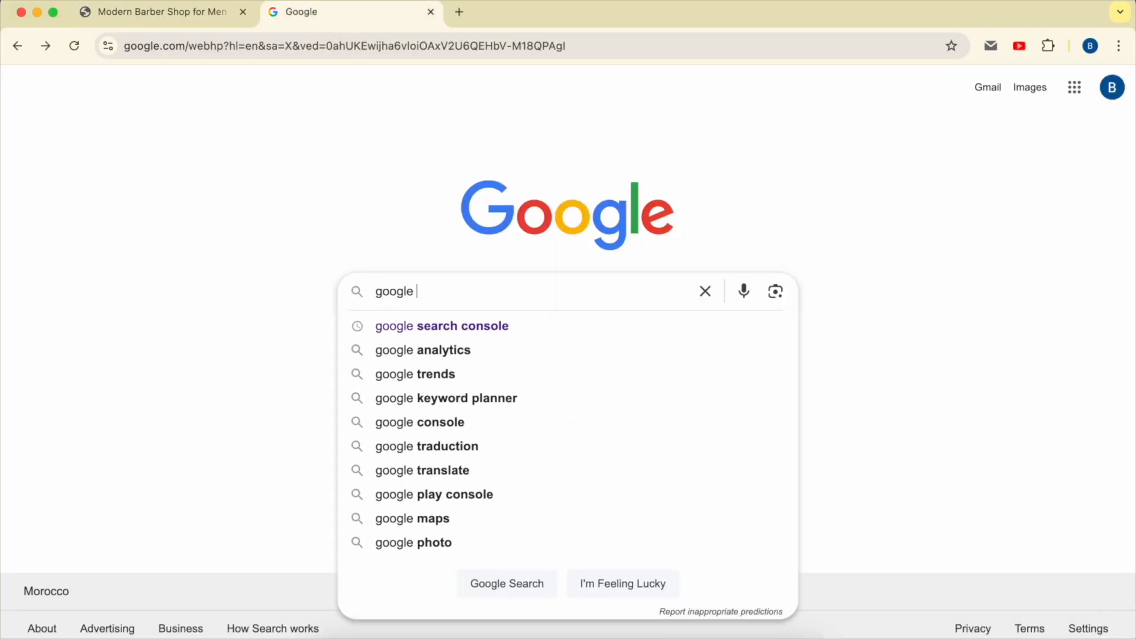
text(analytics)
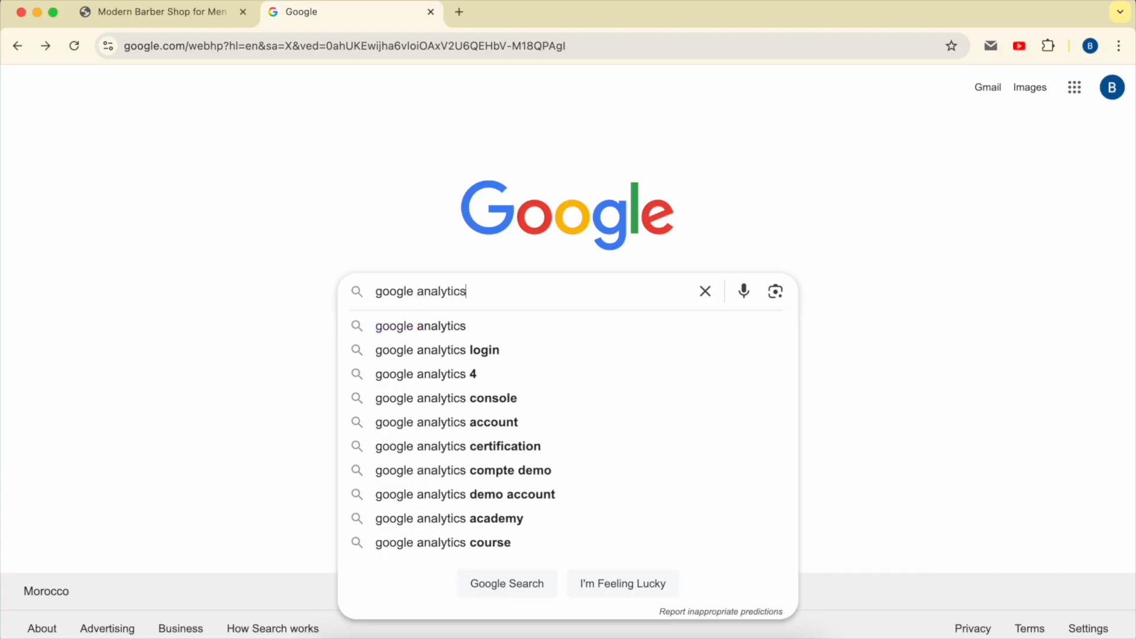
key(Return)
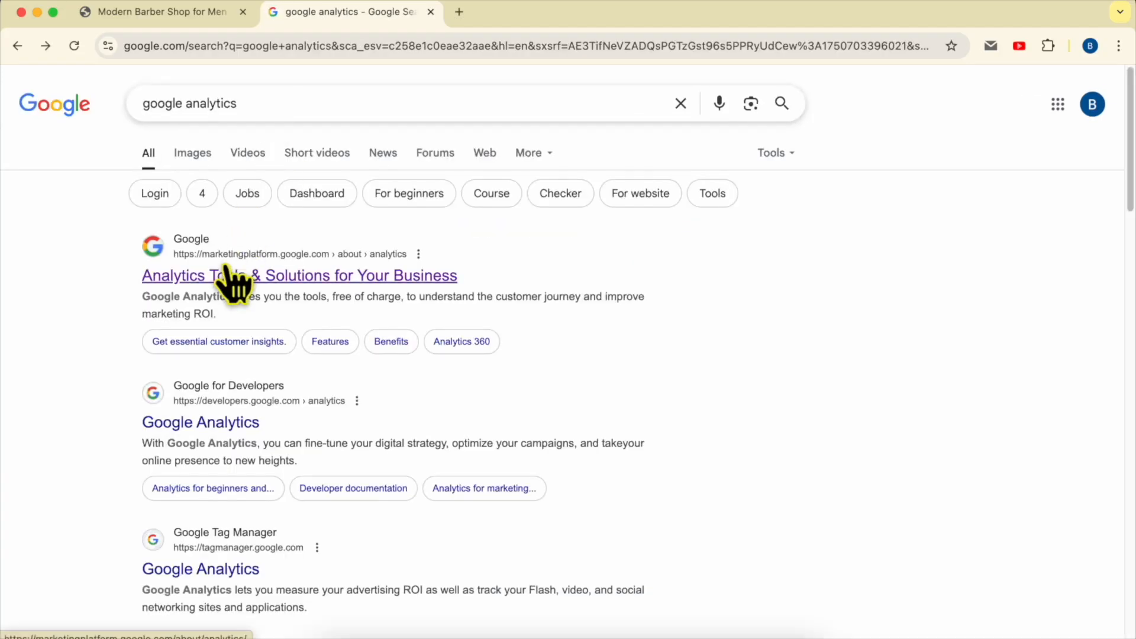
Sign in to Google Analytics from its official product page and start the measurement setup
click(230, 275)
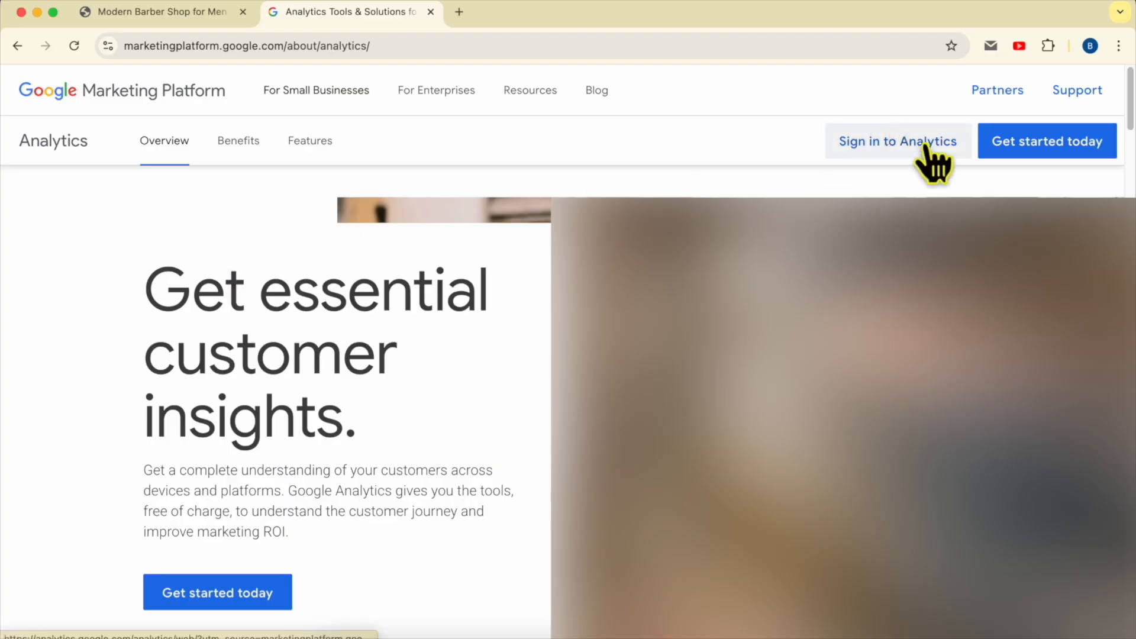
click(926, 147)
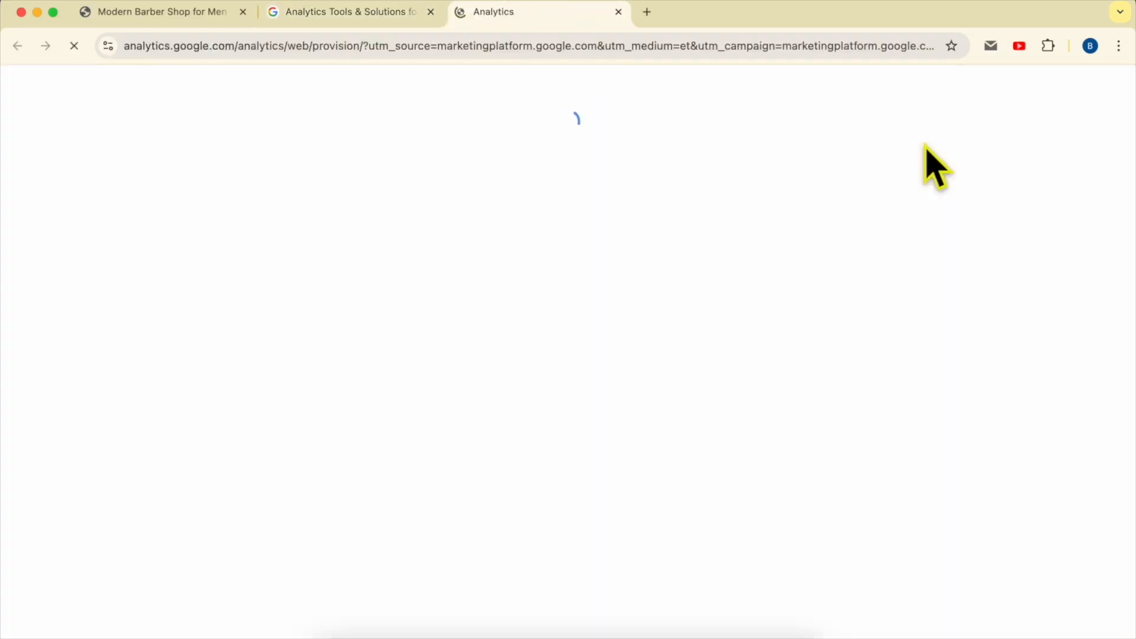
drag(235, 47, 35, 68)
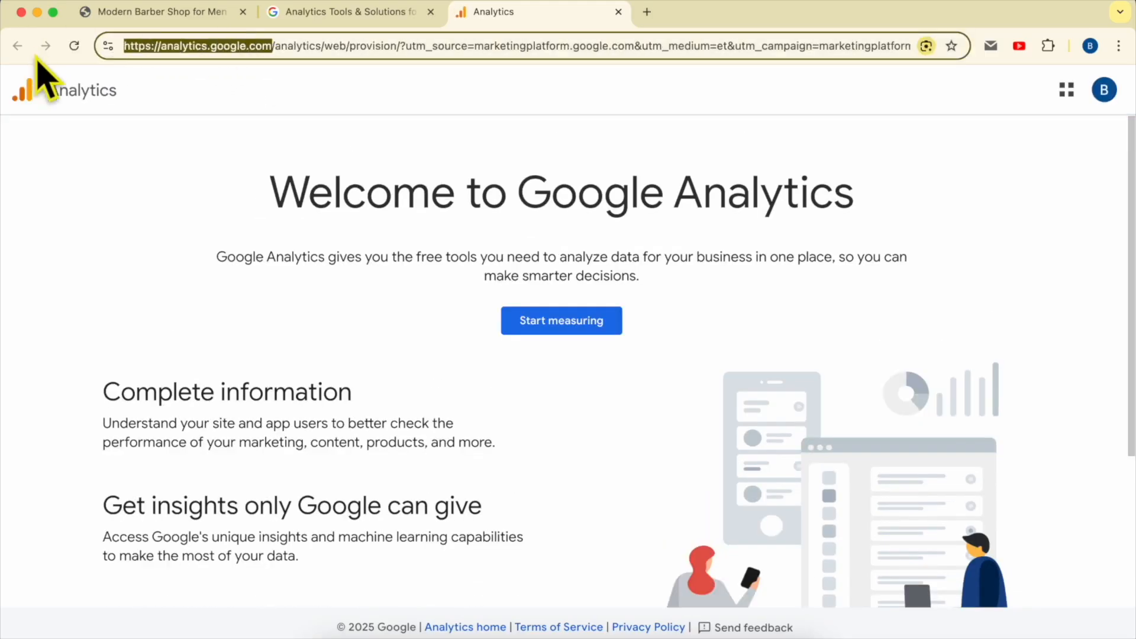
click(400, 256)
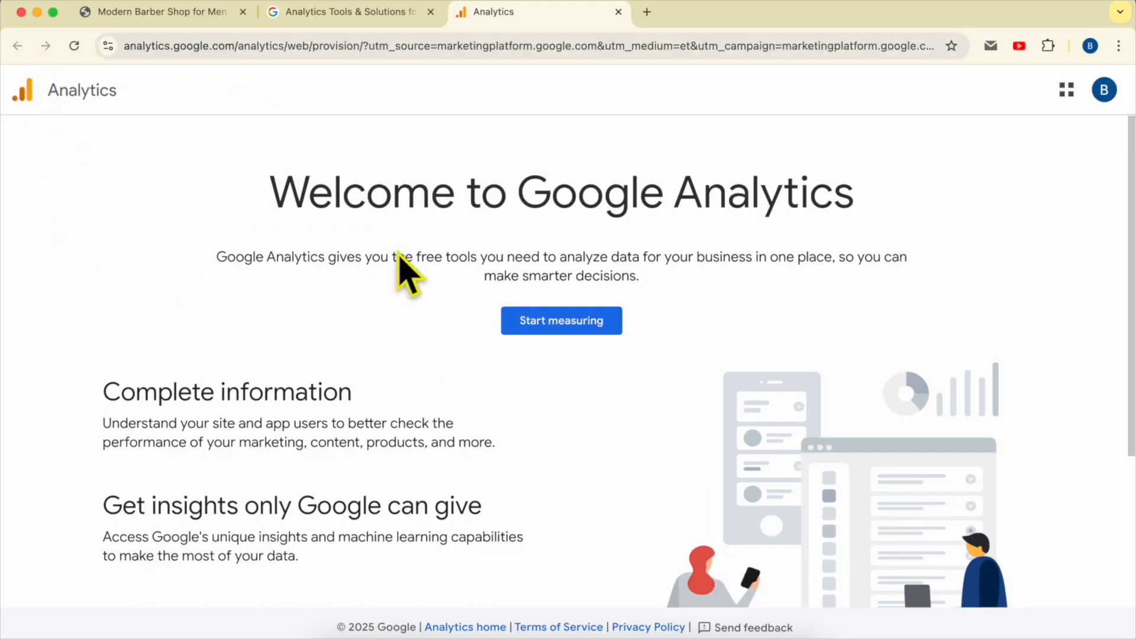
click(527, 323)
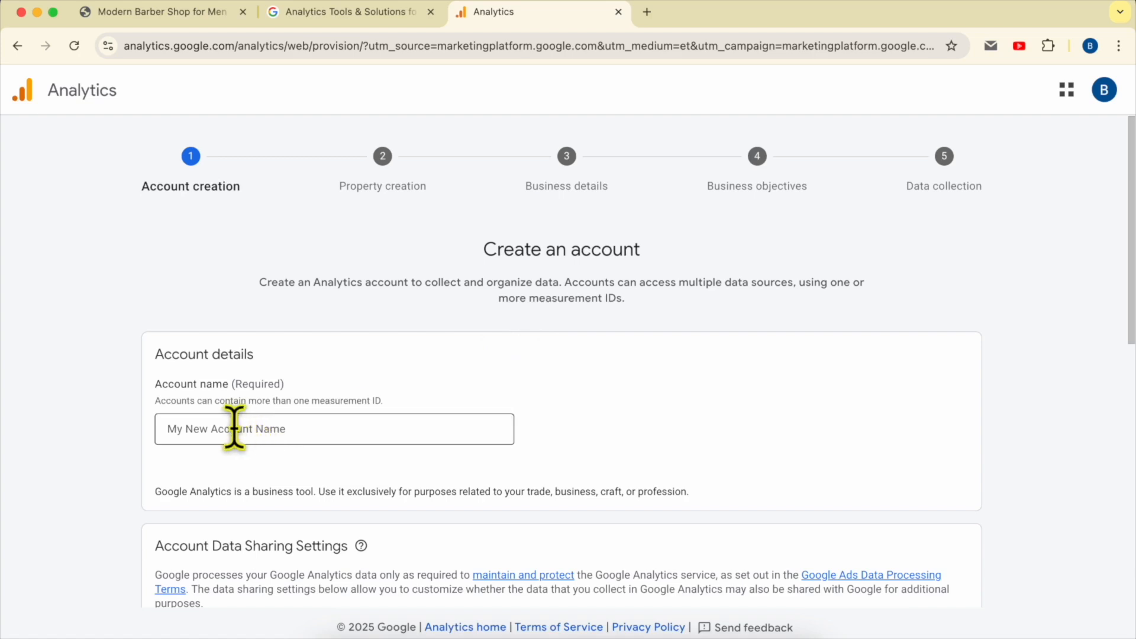
Name the new Analytics account "Ben's Tutorial" and continue to property creation
click(170, 13)
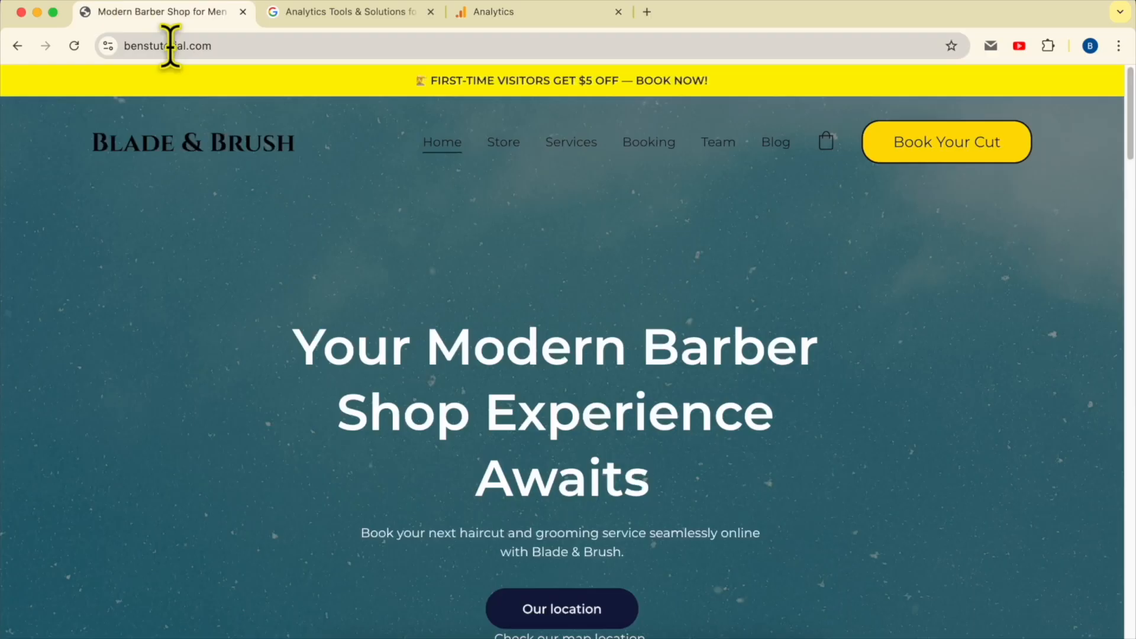
double_click(170, 46)
click(468, 12)
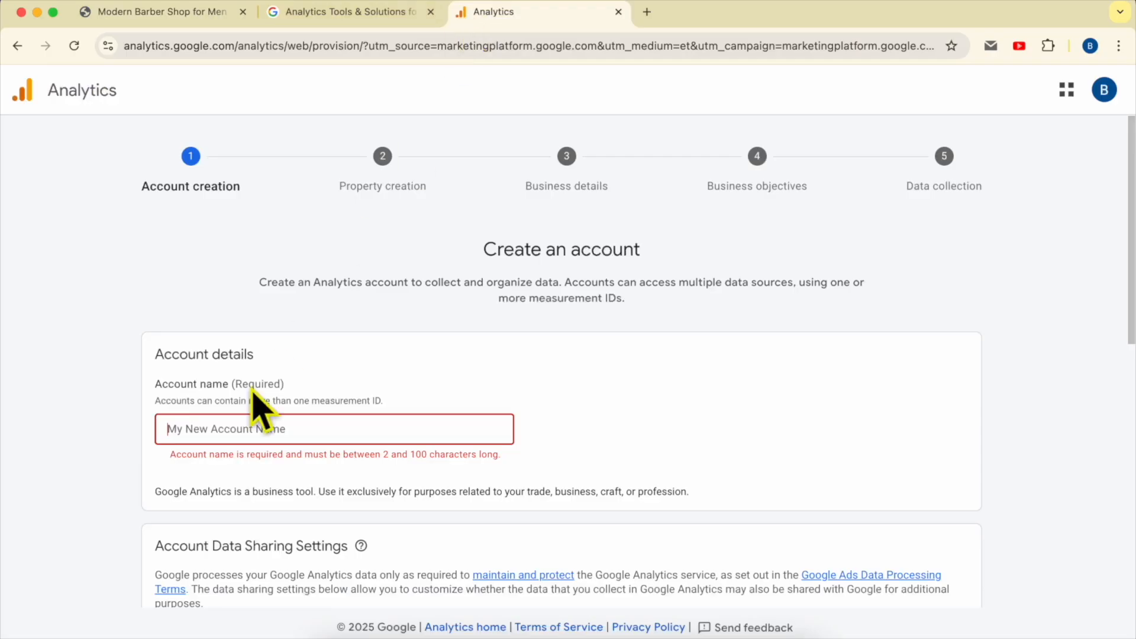
text(Ben's Tutorial)
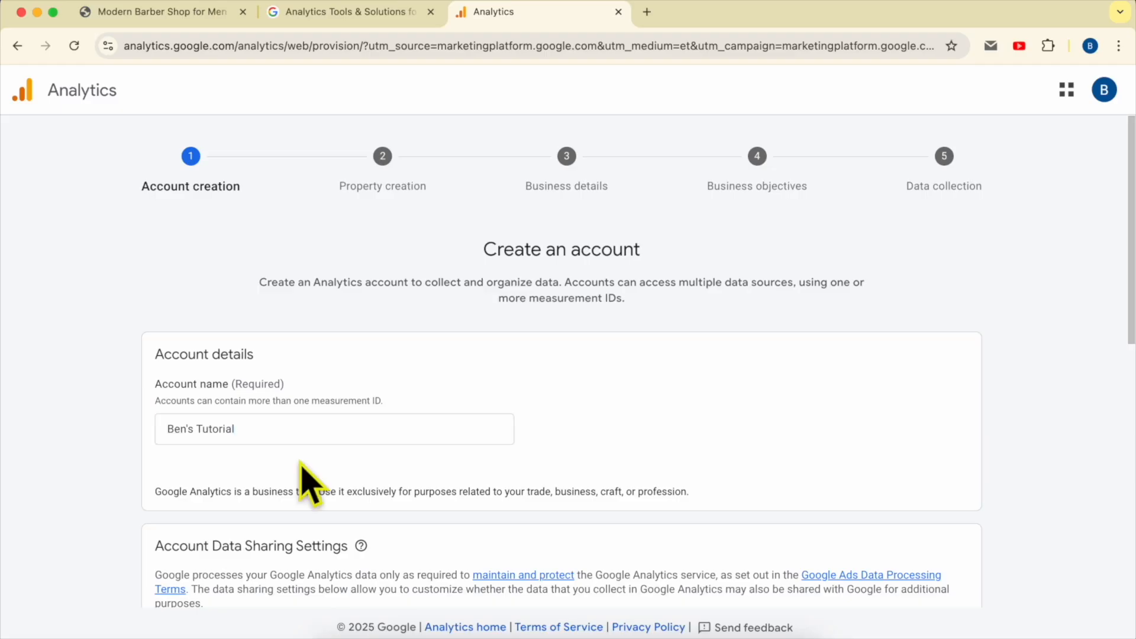
scroll(310, 481, down, 10)
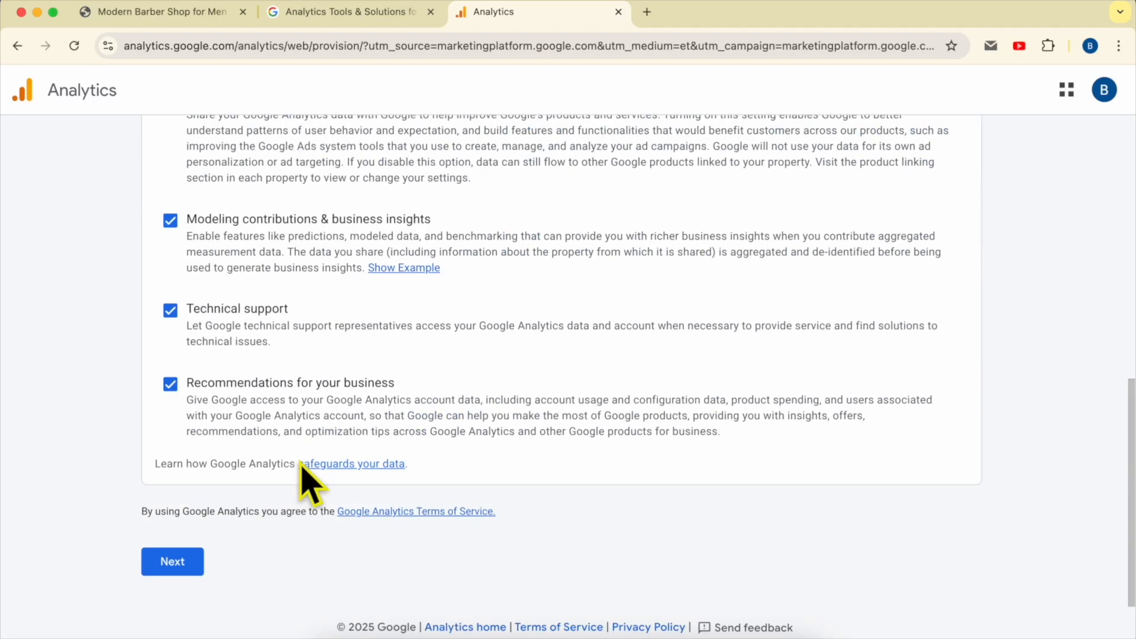
click(173, 562)
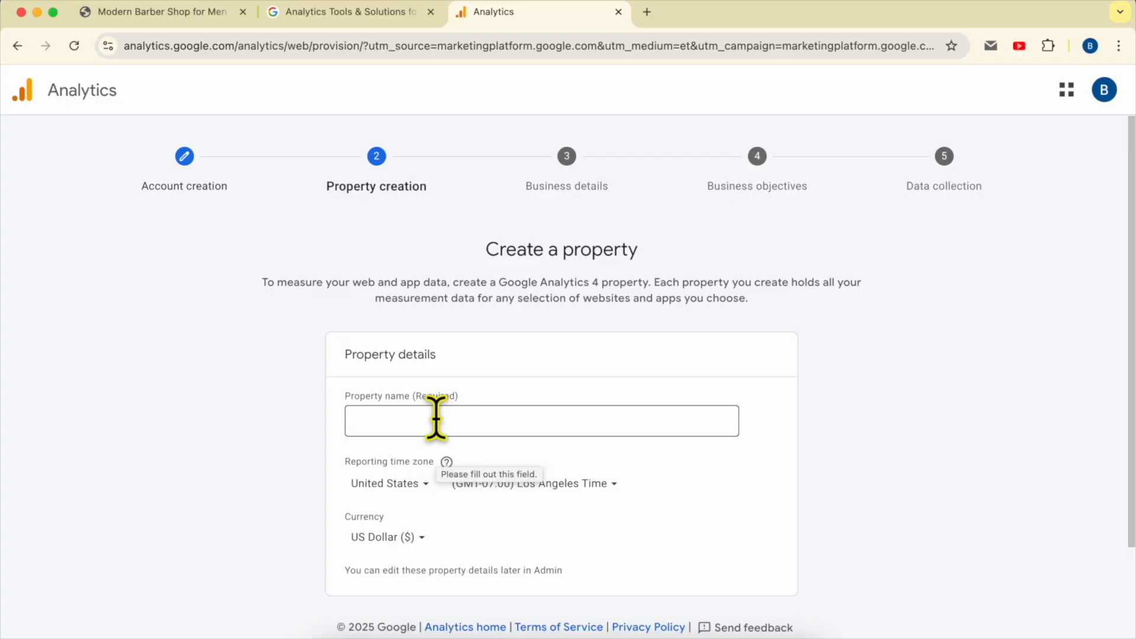
Name the property "Ben's Tutorial" and continue to the business details
click(436, 419)
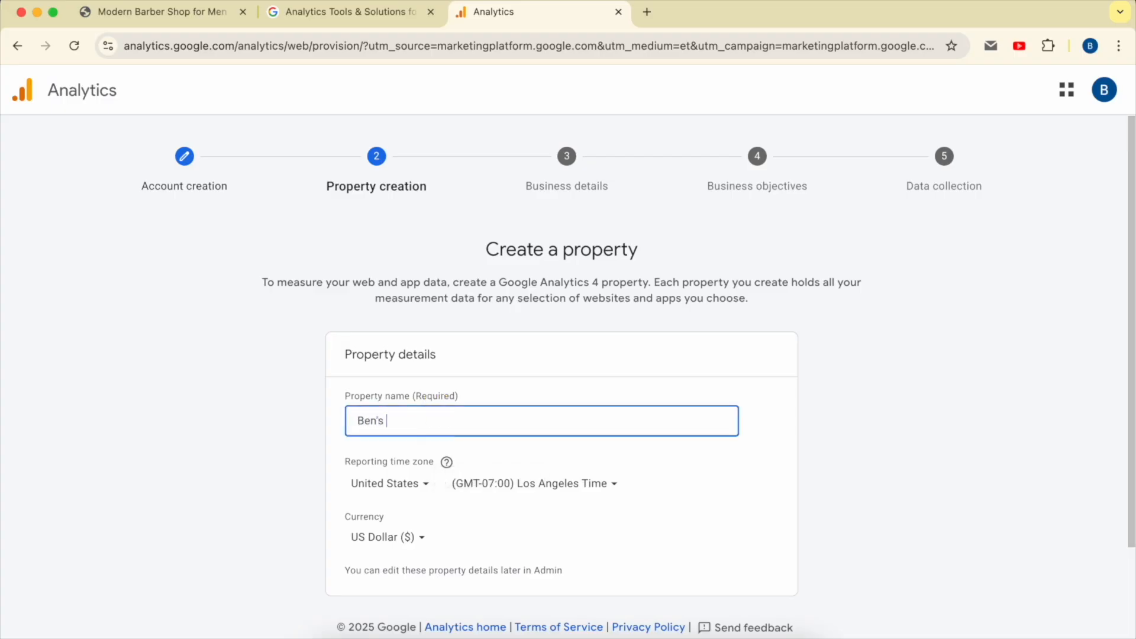
click(422, 477)
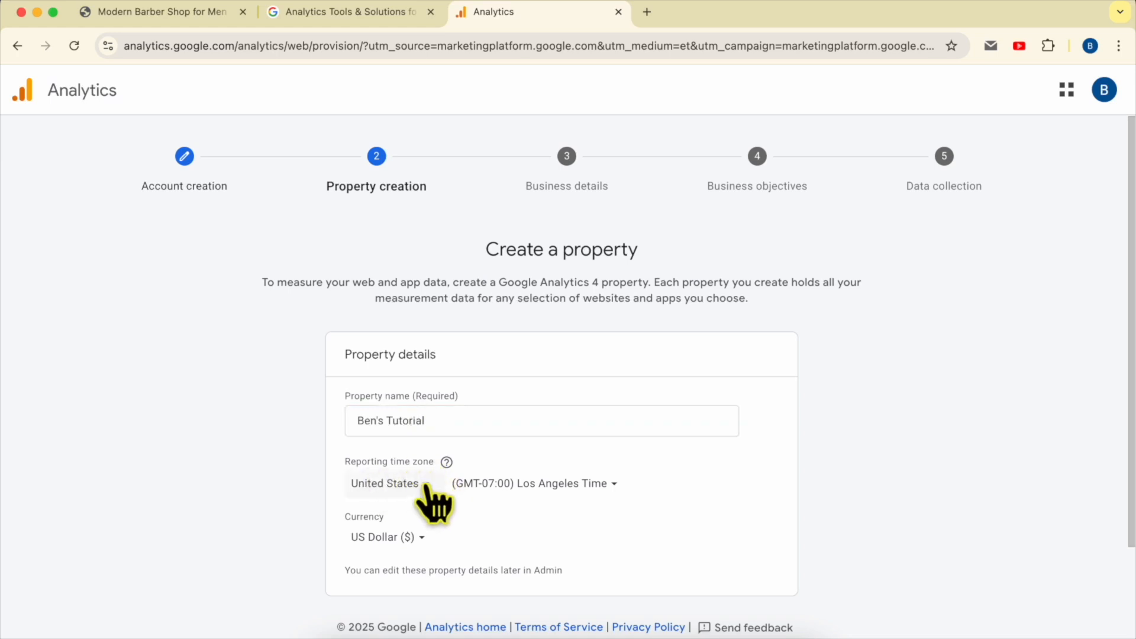
click(425, 484)
click(426, 486)
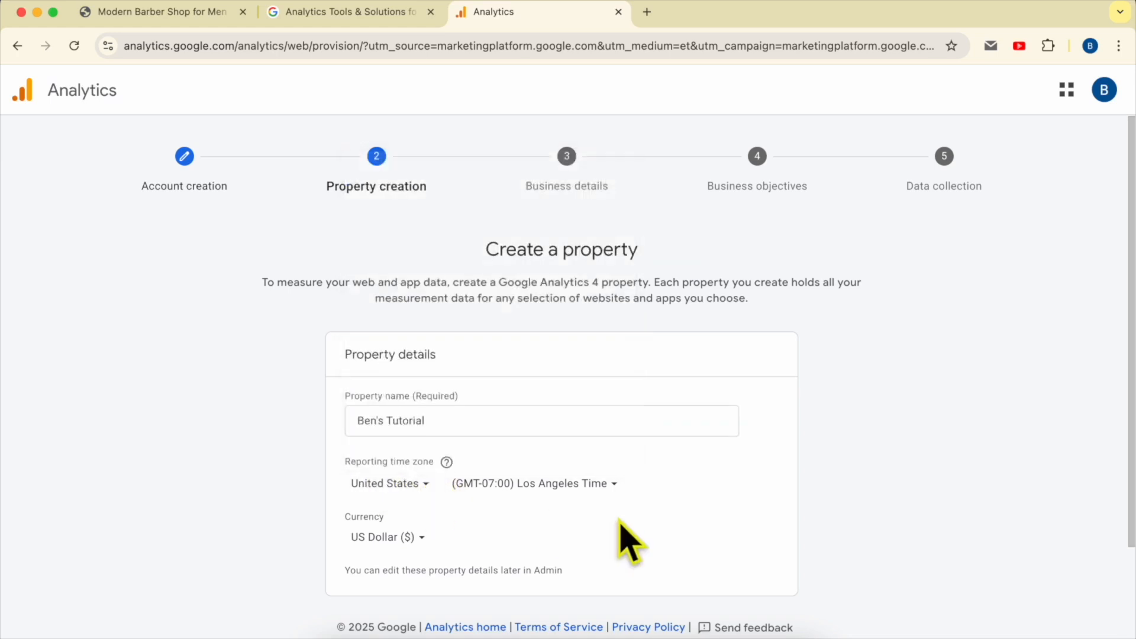
scroll(719, 536, down, 2)
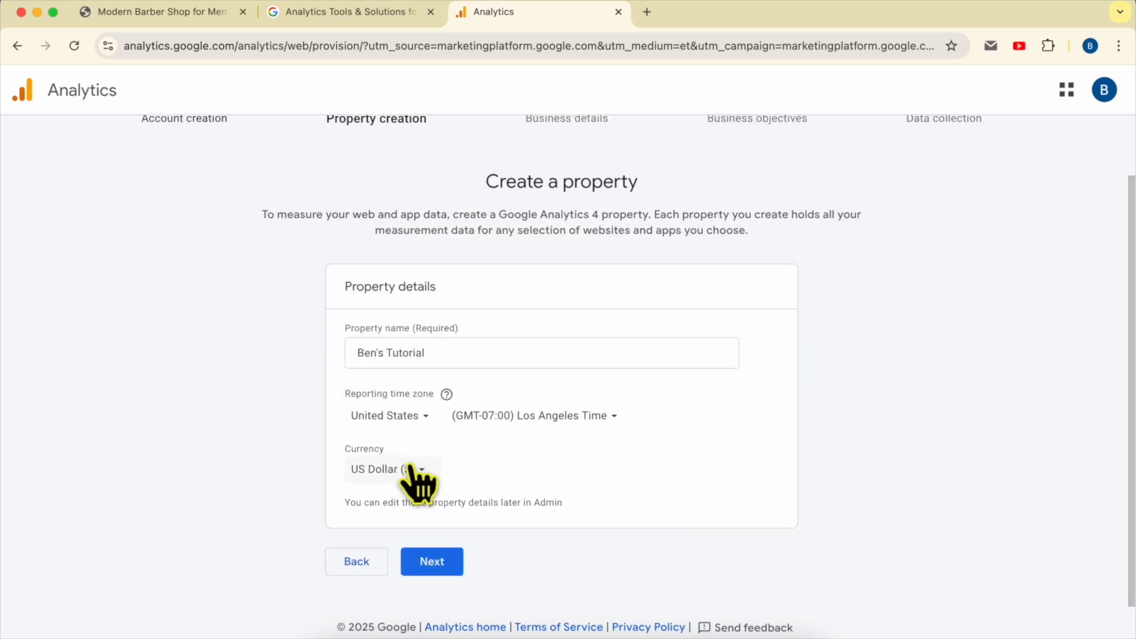
click(432, 562)
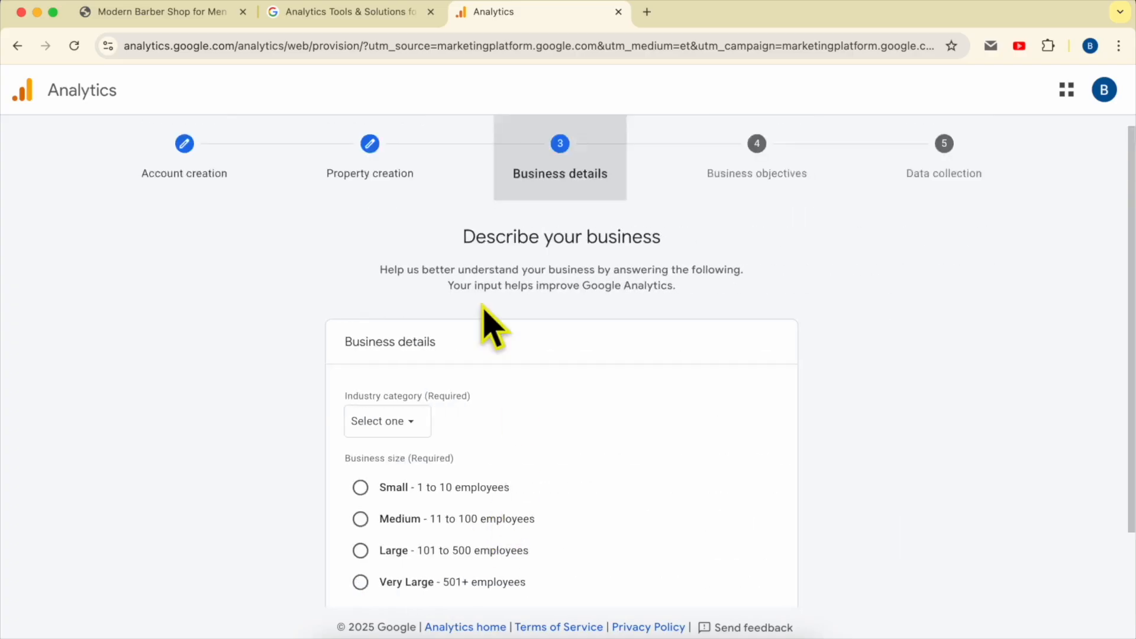
Describe the business with industry category Autos & Vehicles and size Small (1 to 10 employees), and continue to the business objectives
drag(441, 245, 850, 254)
drag(363, 274, 781, 289)
drag(453, 315, 719, 305)
scroll(467, 379, down, 3)
click(408, 334)
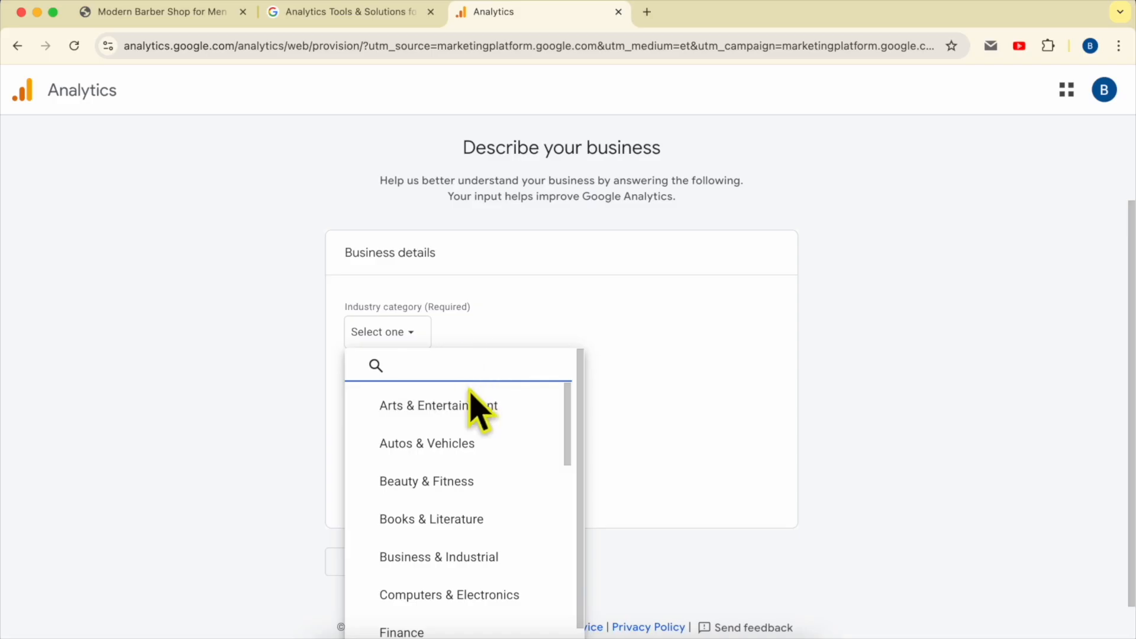
click(454, 457)
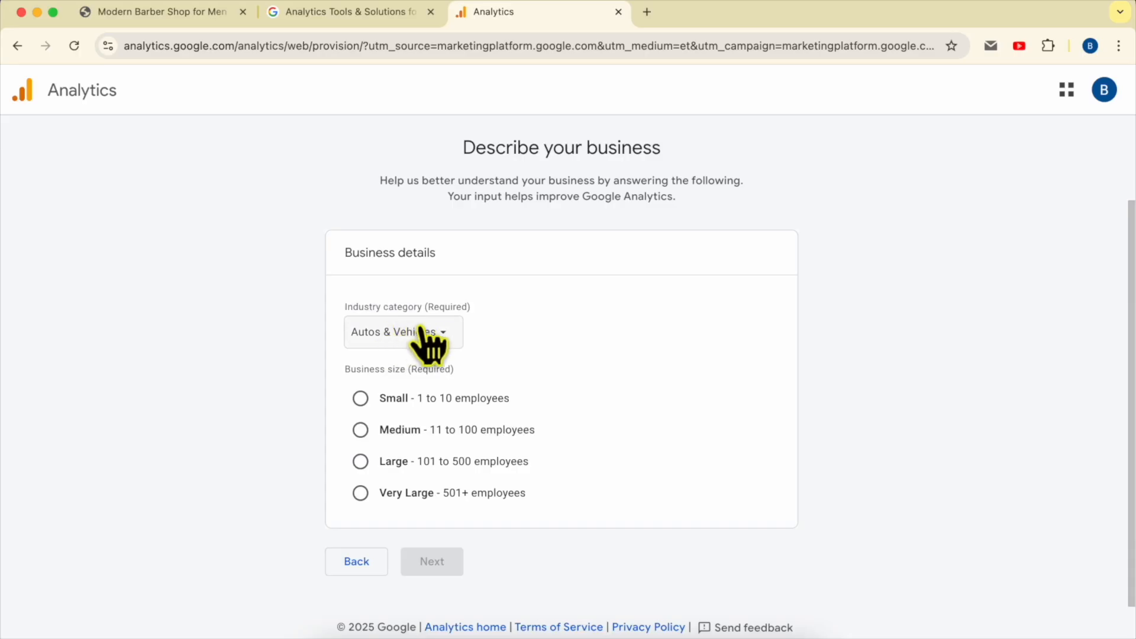
click(361, 398)
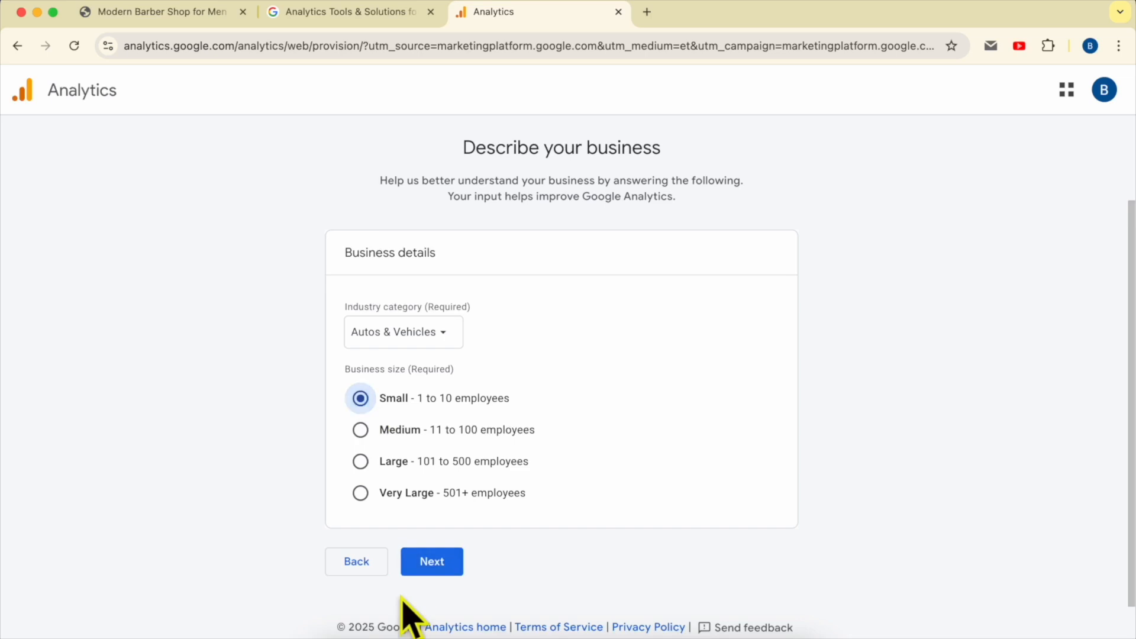
click(430, 562)
Select the objectives Generate leads, Drive sales, Understand web and/or app traffic, and View user engagement & retention
drag(418, 251, 781, 279)
click(766, 294)
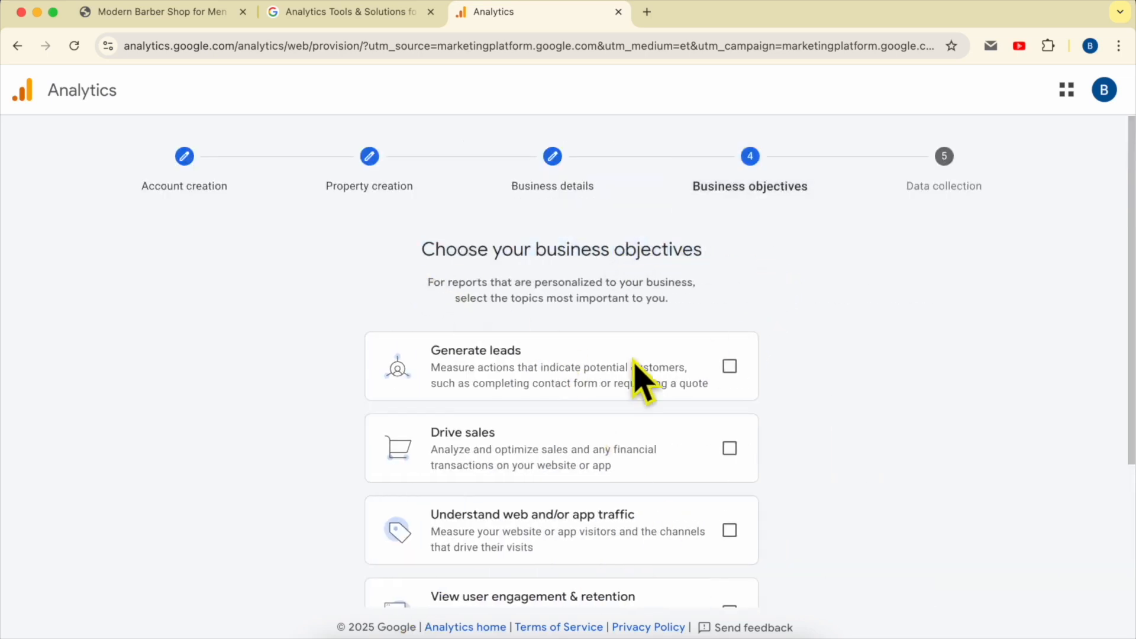
click(731, 367)
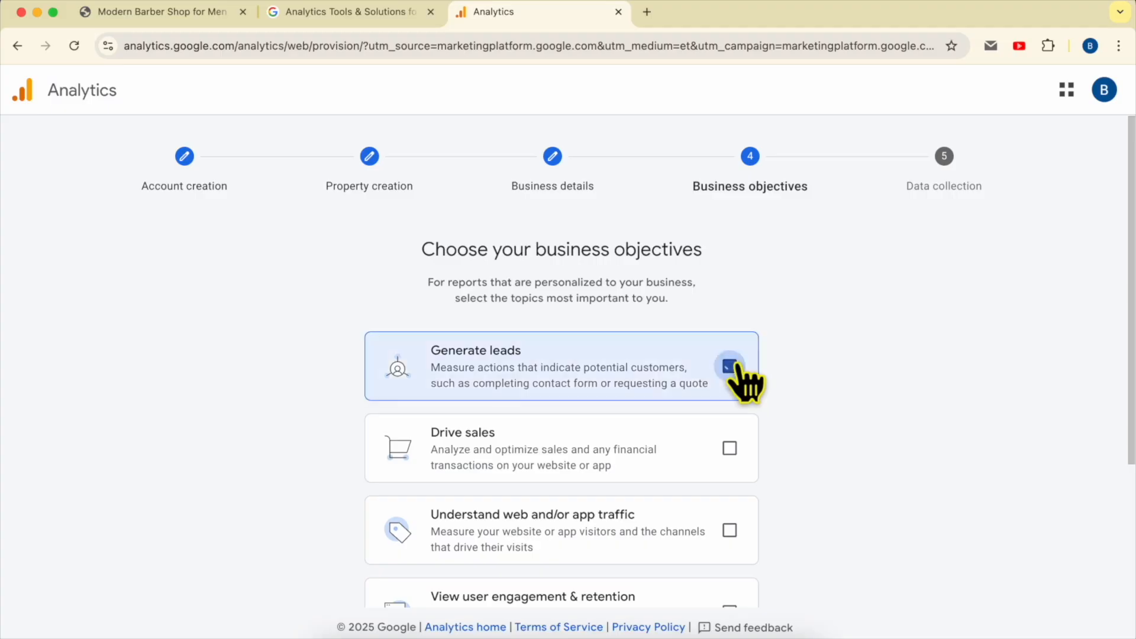
click(732, 449)
scroll(821, 429, down, 1)
scroll(822, 447, down, 2)
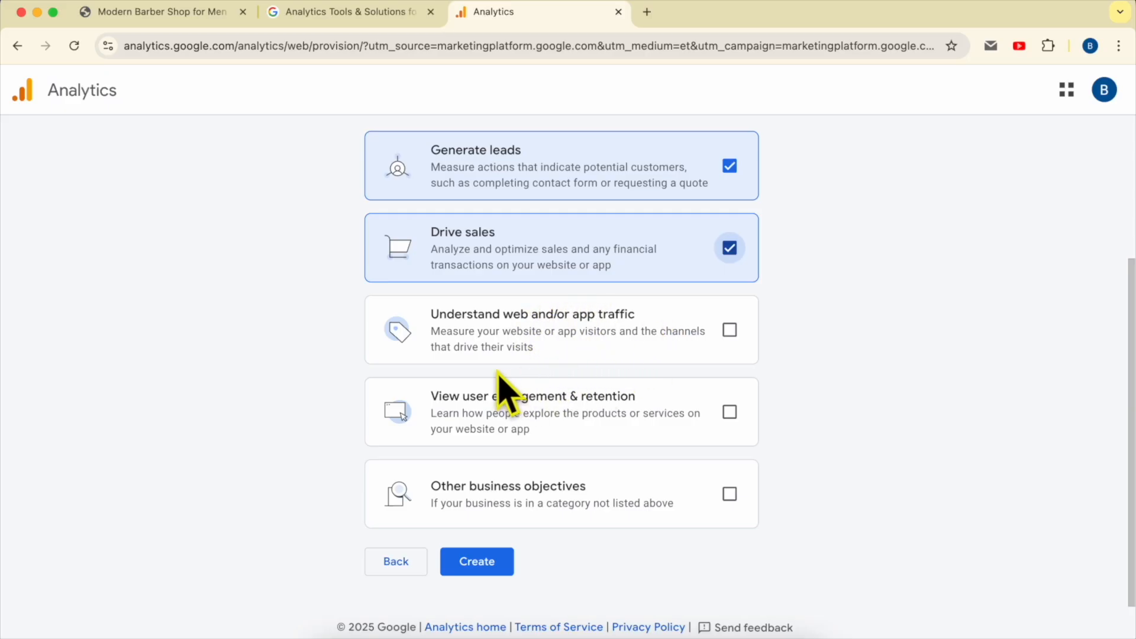
click(717, 342)
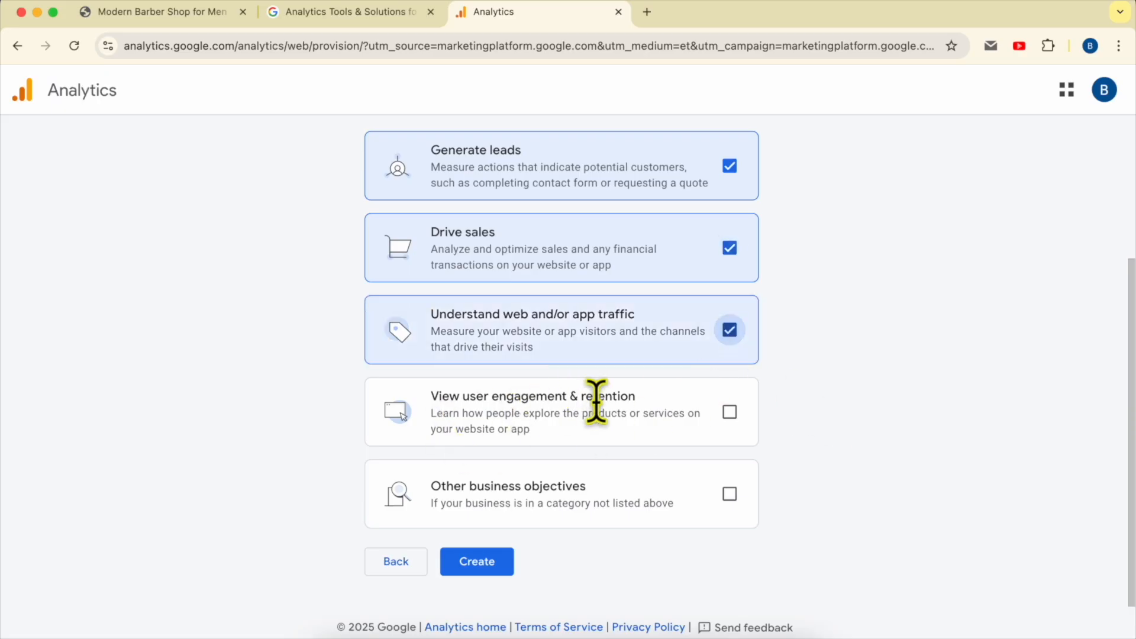
click(728, 412)
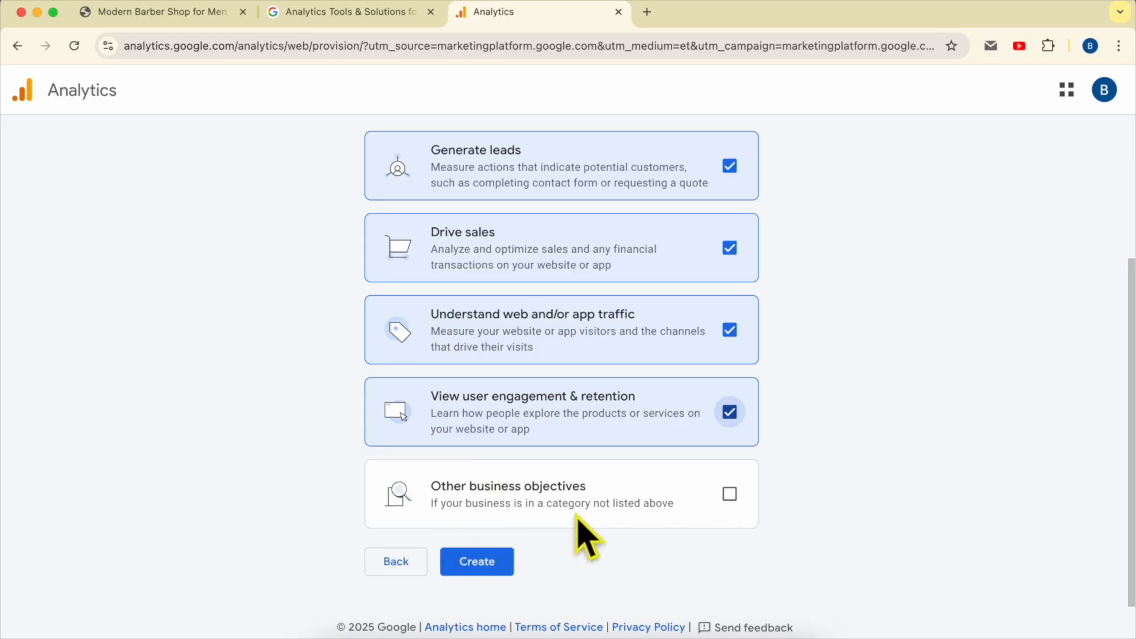
Create the property, accepting the United States Terms of Service and the GDPR Data Processing Terms
click(471, 564)
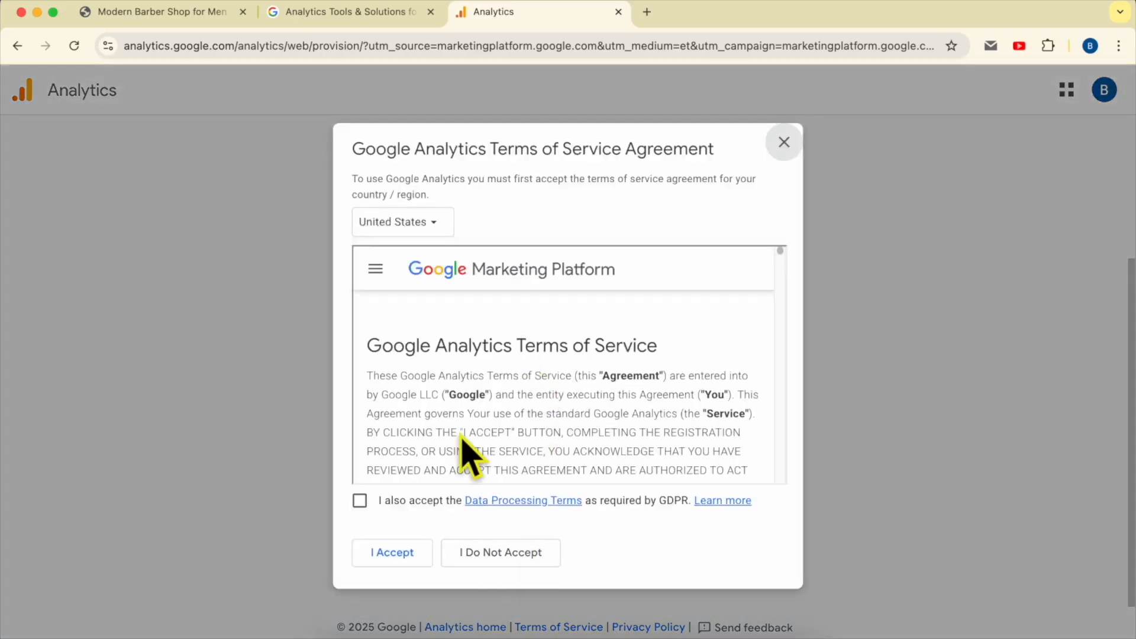
click(361, 501)
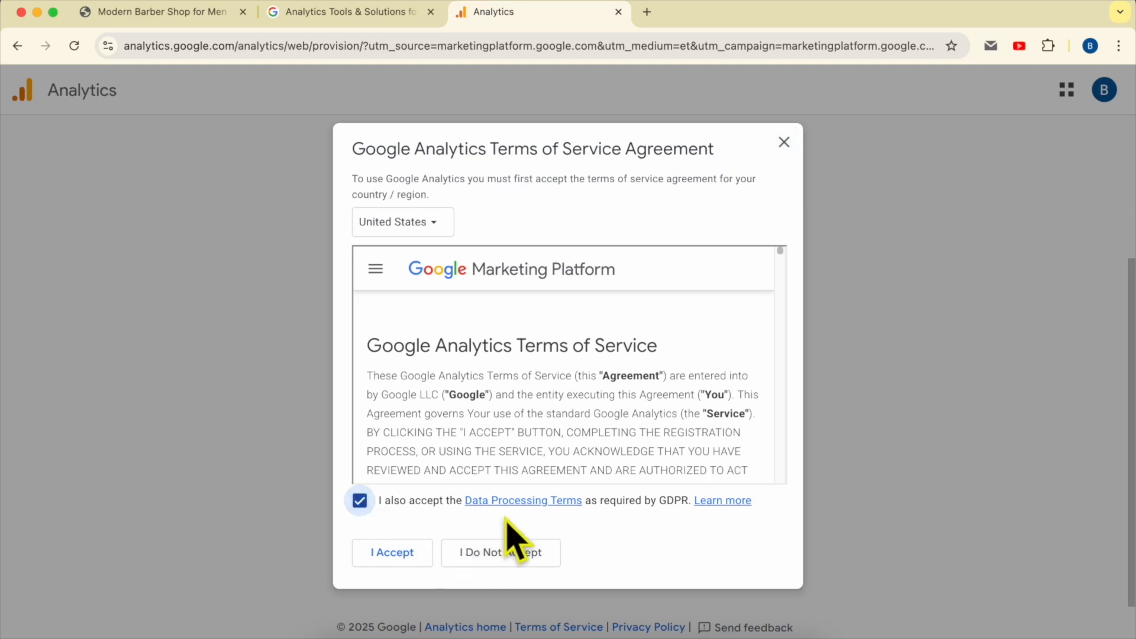
click(393, 553)
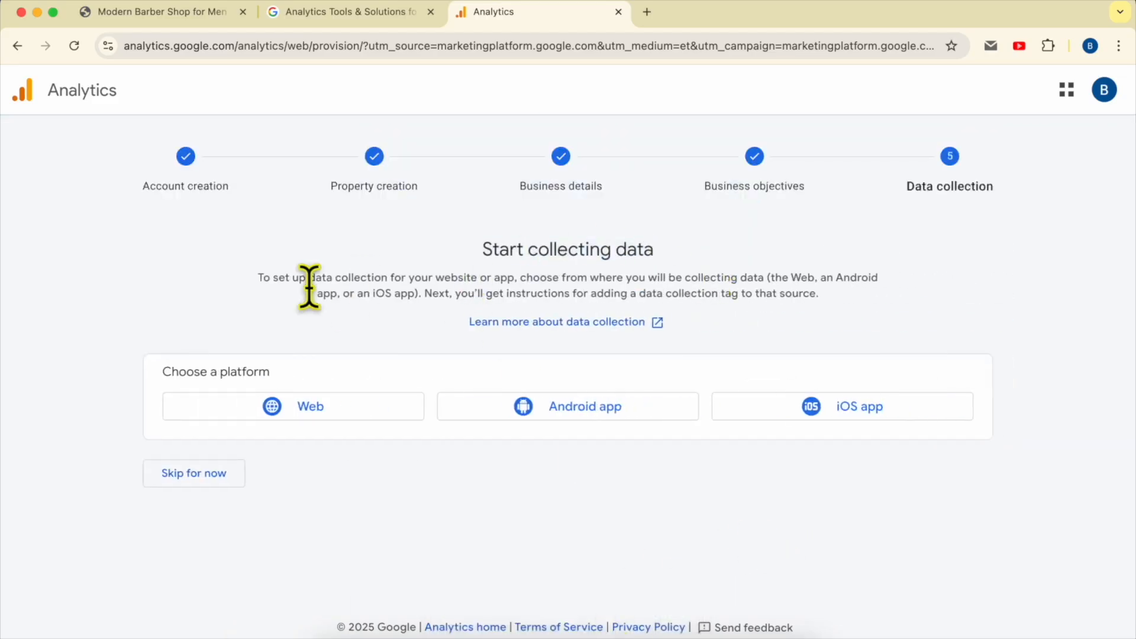
Choose Web as the data collection platform and start entering the web stream's website URL
drag(257, 277, 811, 274)
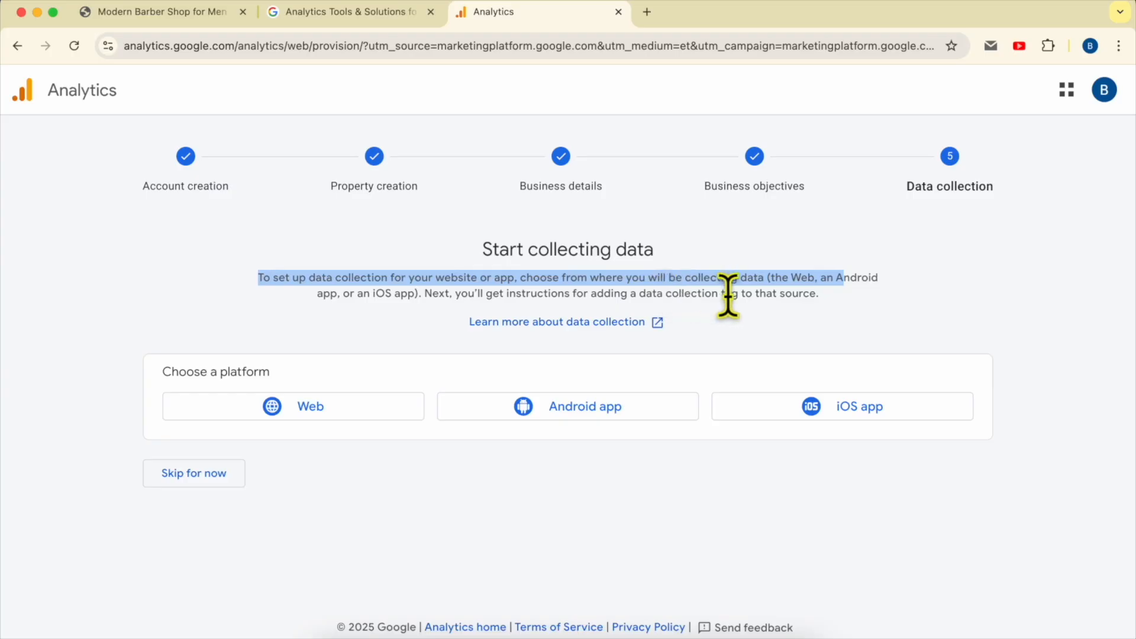
click(866, 316)
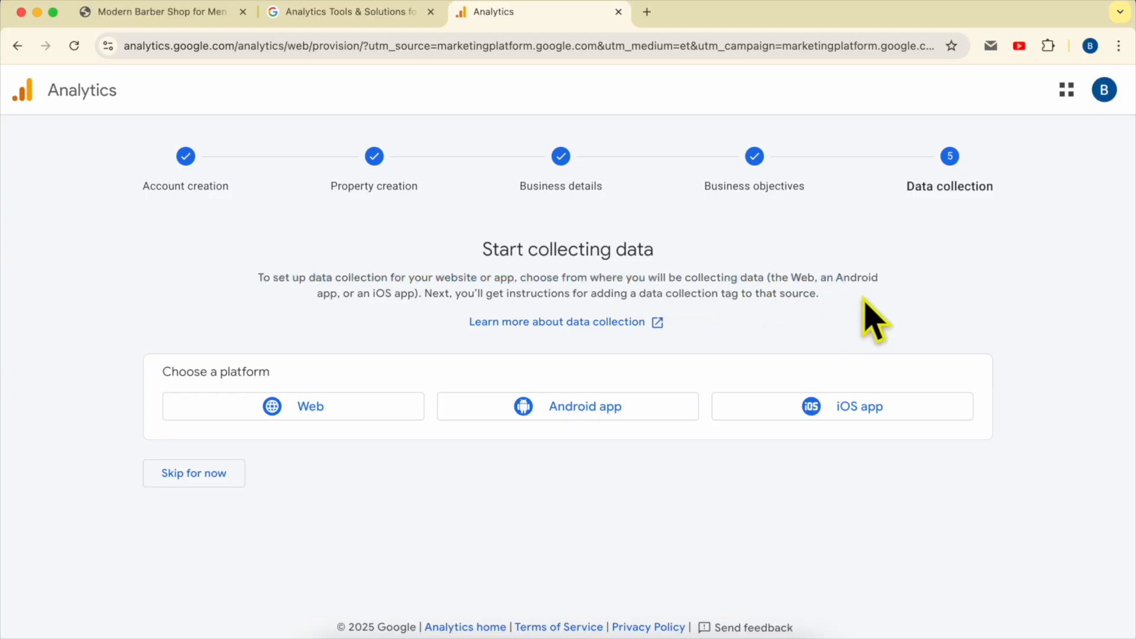
click(307, 413)
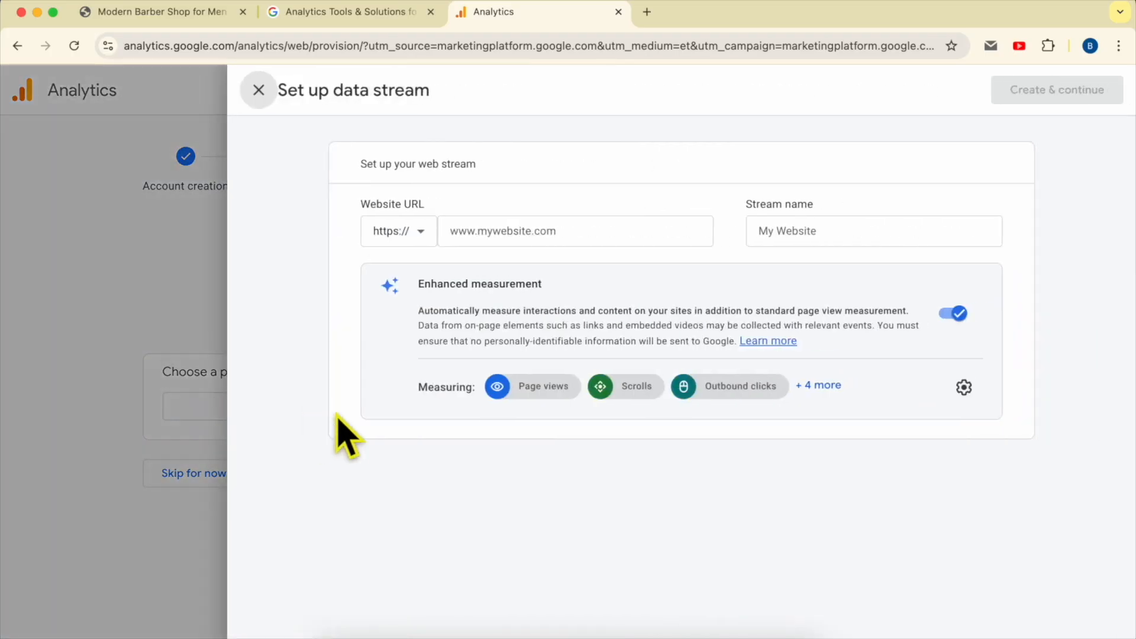
click(509, 225)
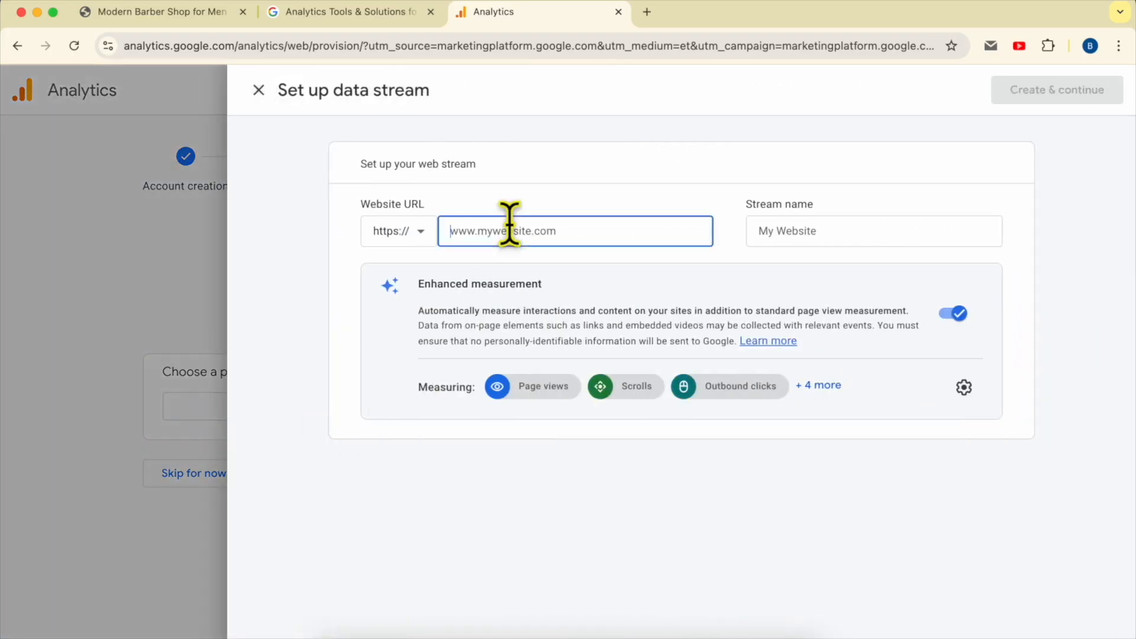
Copy the domain benstutorial.com from the address of the open barber shop website
click(187, 20)
double_click(212, 55)
click(266, 50)
drag(267, 50, 170, 46)
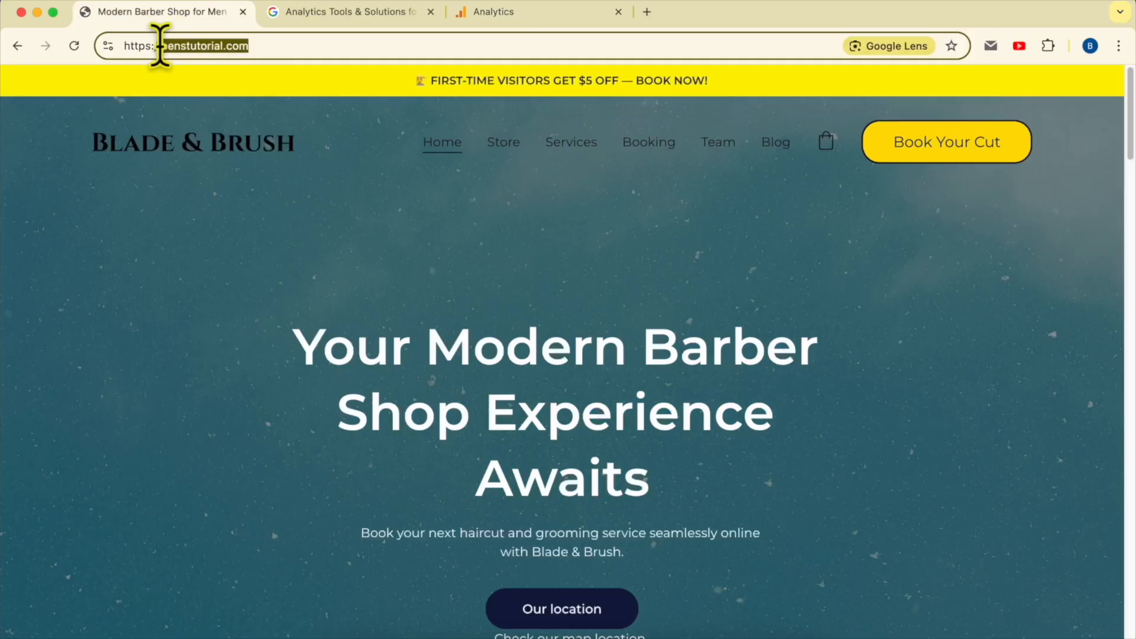
right_click(187, 45)
click(296, 176)
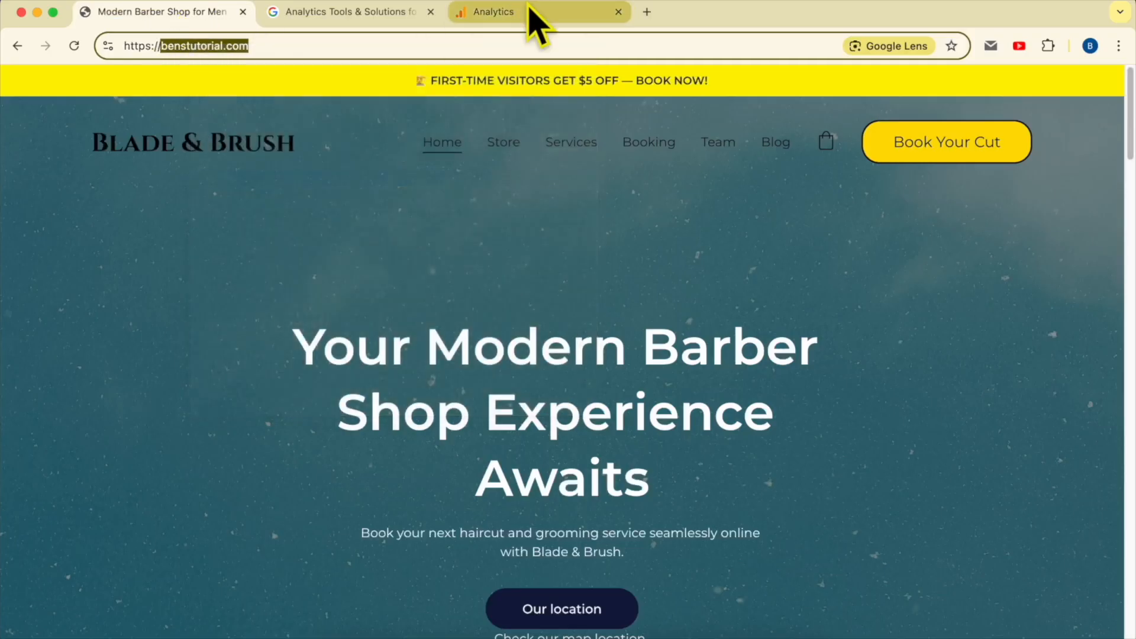
click(525, 7)
right_click(522, 238)
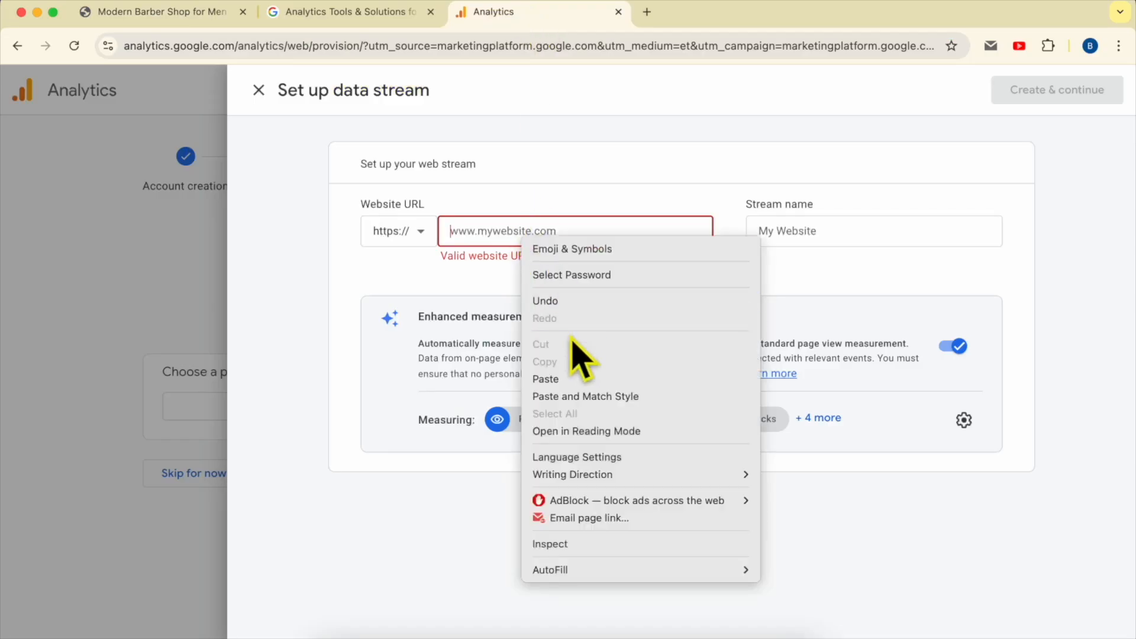
click(555, 380)
text(www.benstutorial.com)
click(777, 225)
text(Ben's Tutorial)
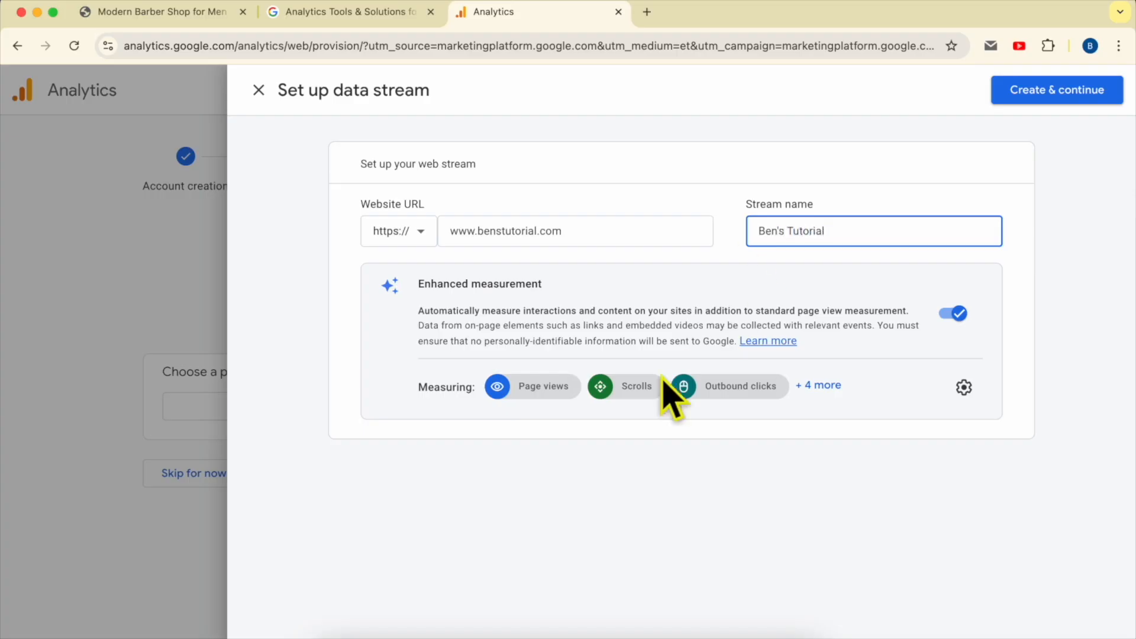
Expand the full list of enhanced measurement events and create the web stream
click(540, 476)
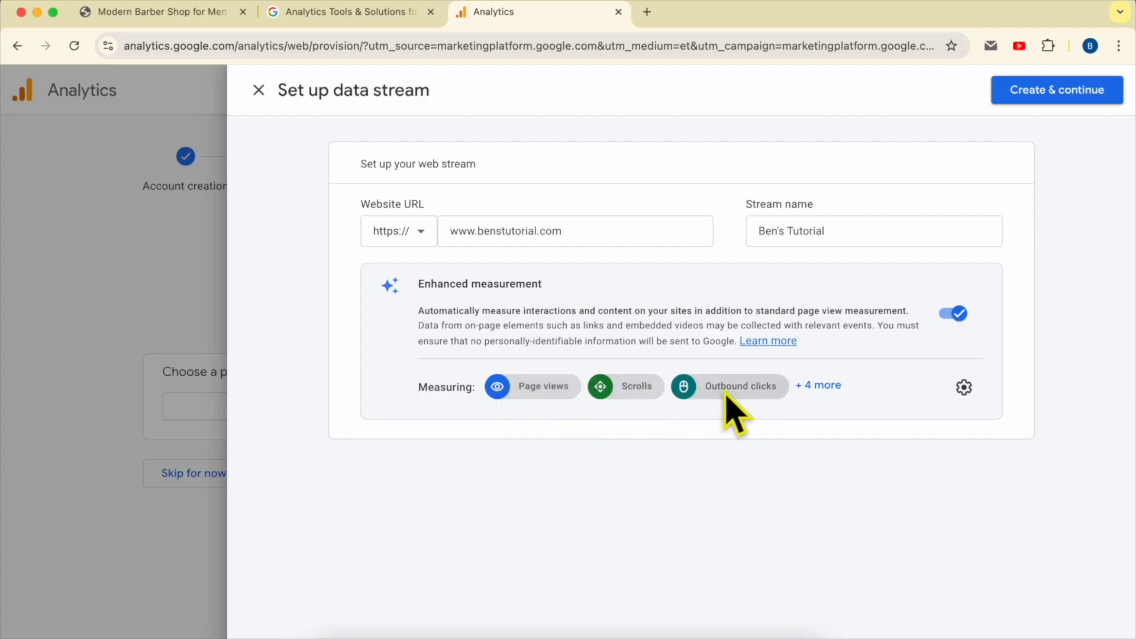
click(826, 388)
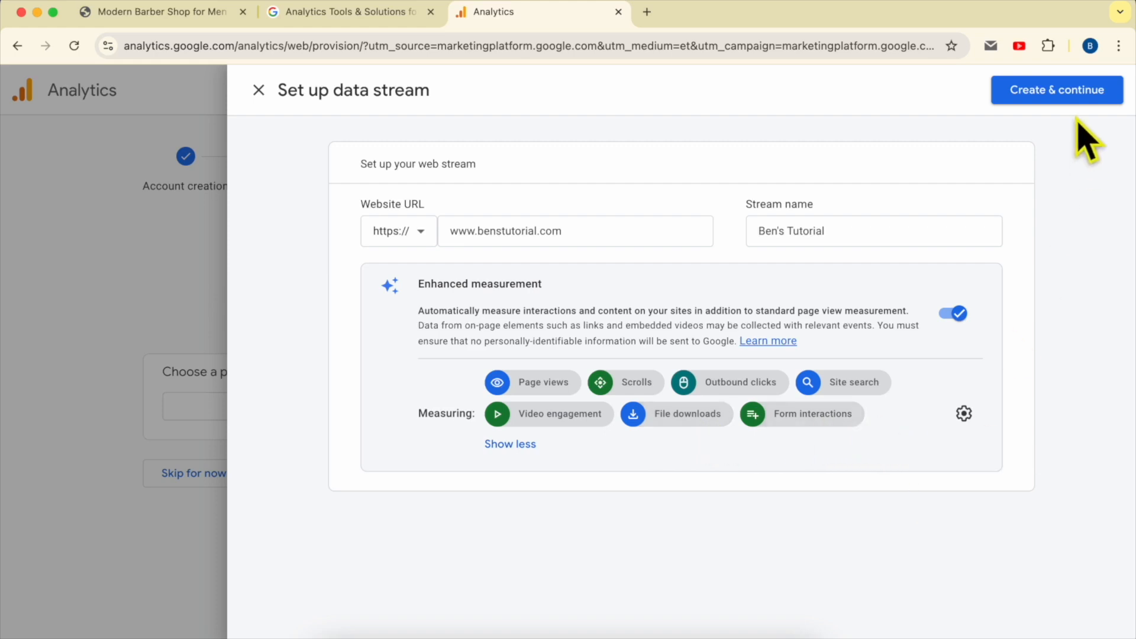
click(1088, 92)
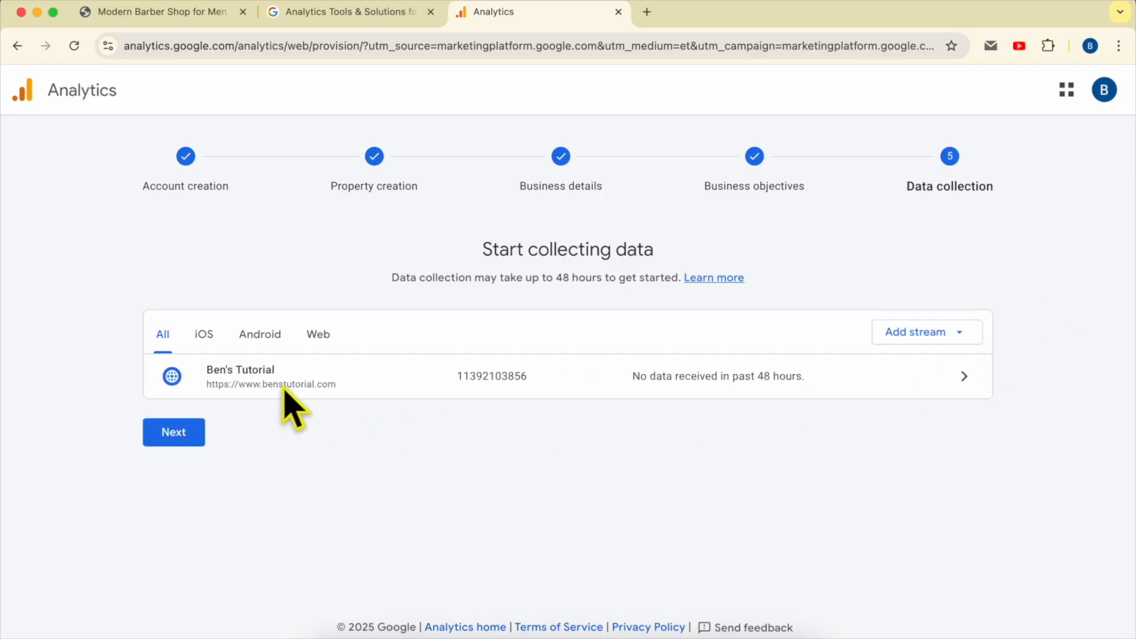
Open the details of the "Ben's Tutorial" web stream and copy its measurement ID
click(969, 379)
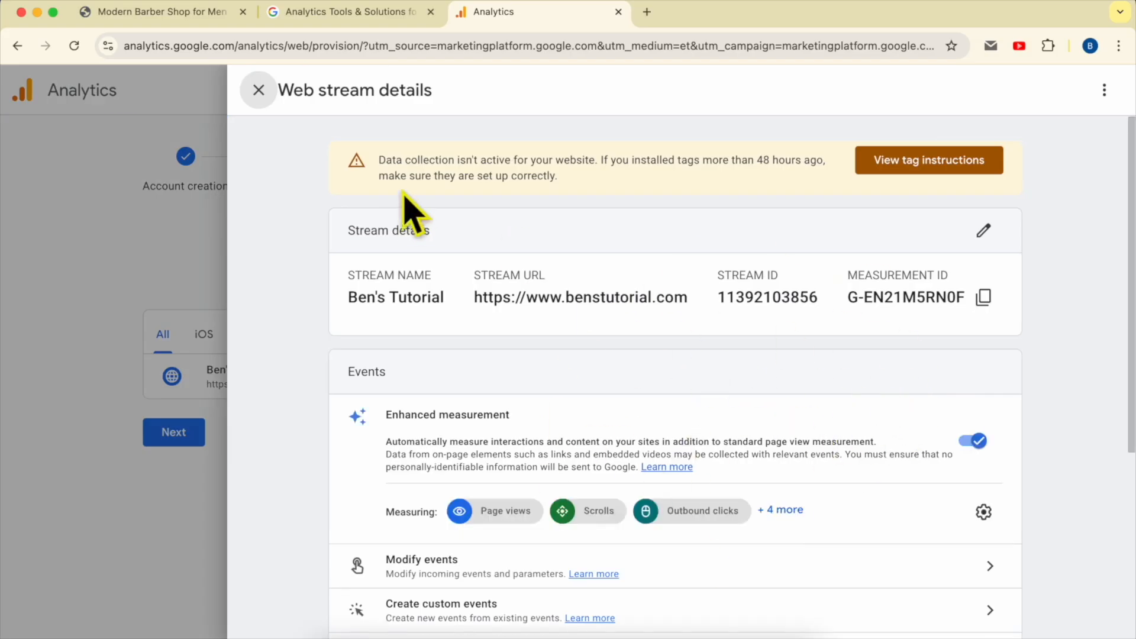
click(259, 92)
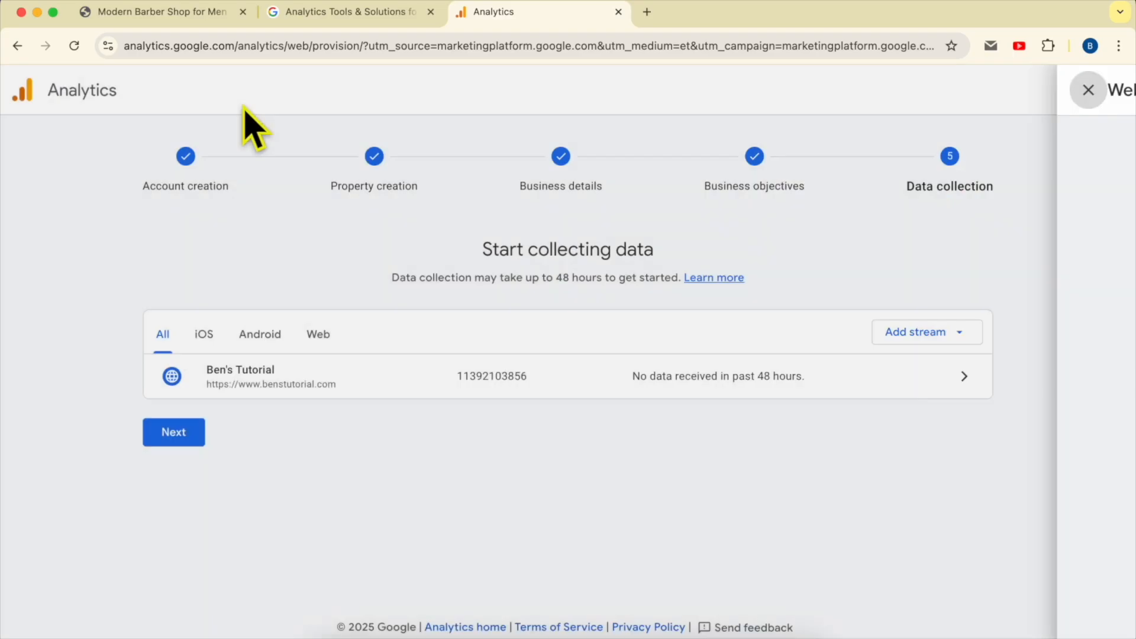
click(971, 388)
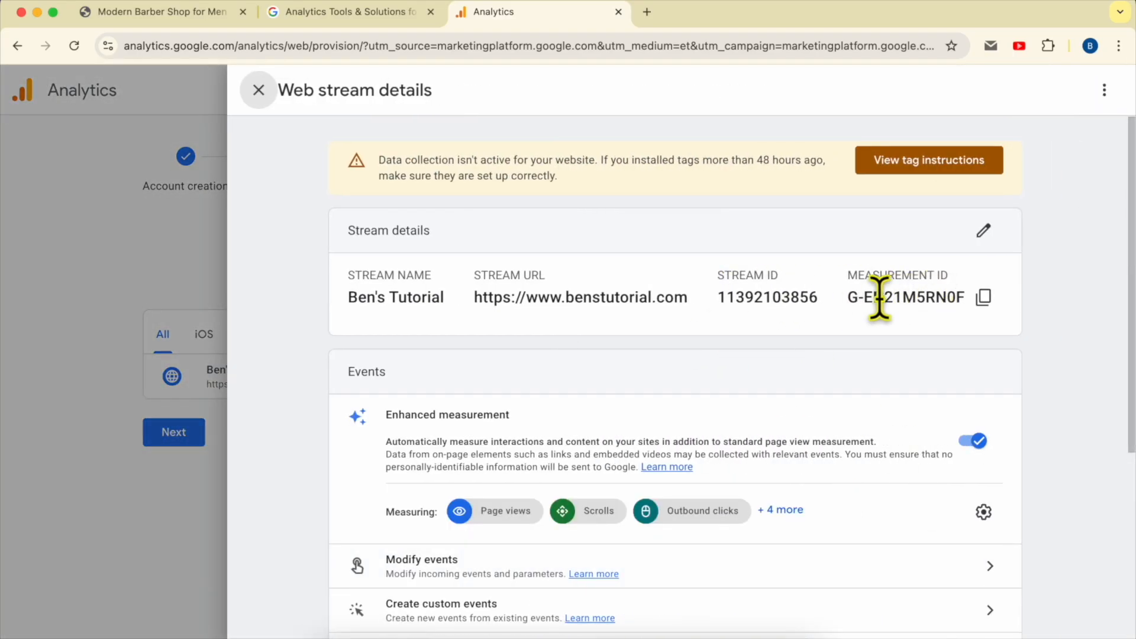
click(984, 297)
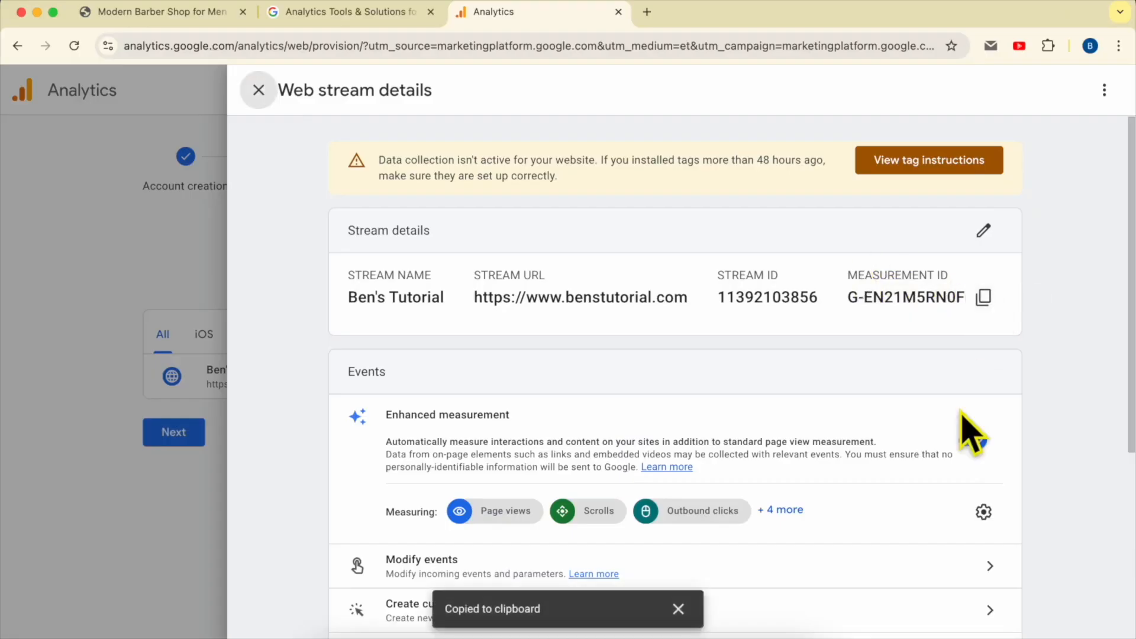
Log in to Hostinger and open benstutorial.com from the websites list for editing in Website Builder
click(184, 16)
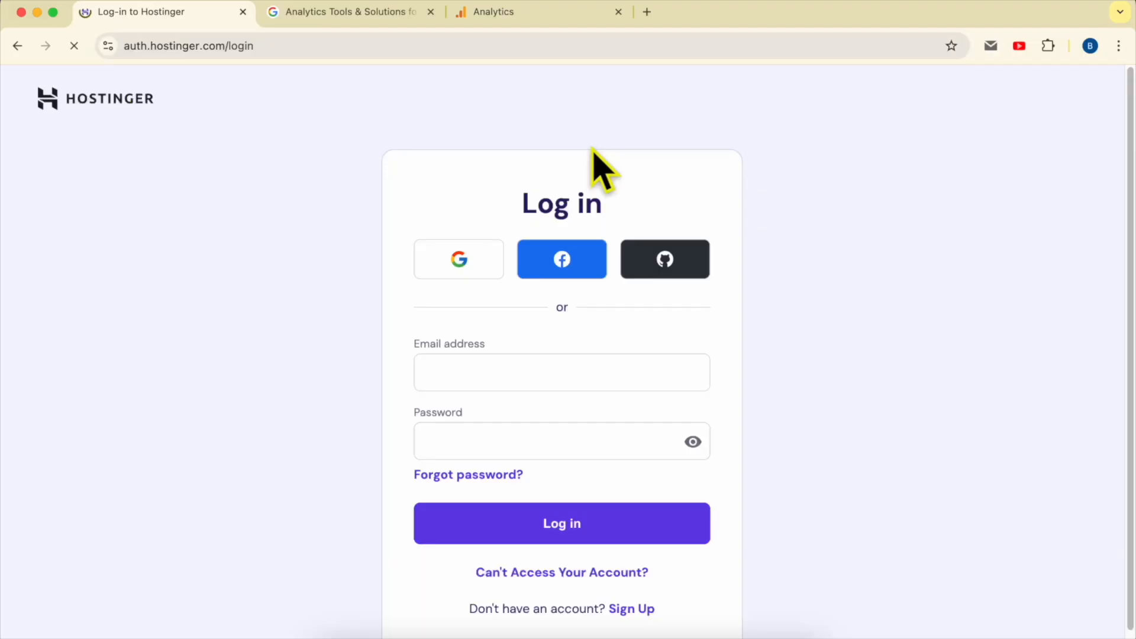
click(577, 521)
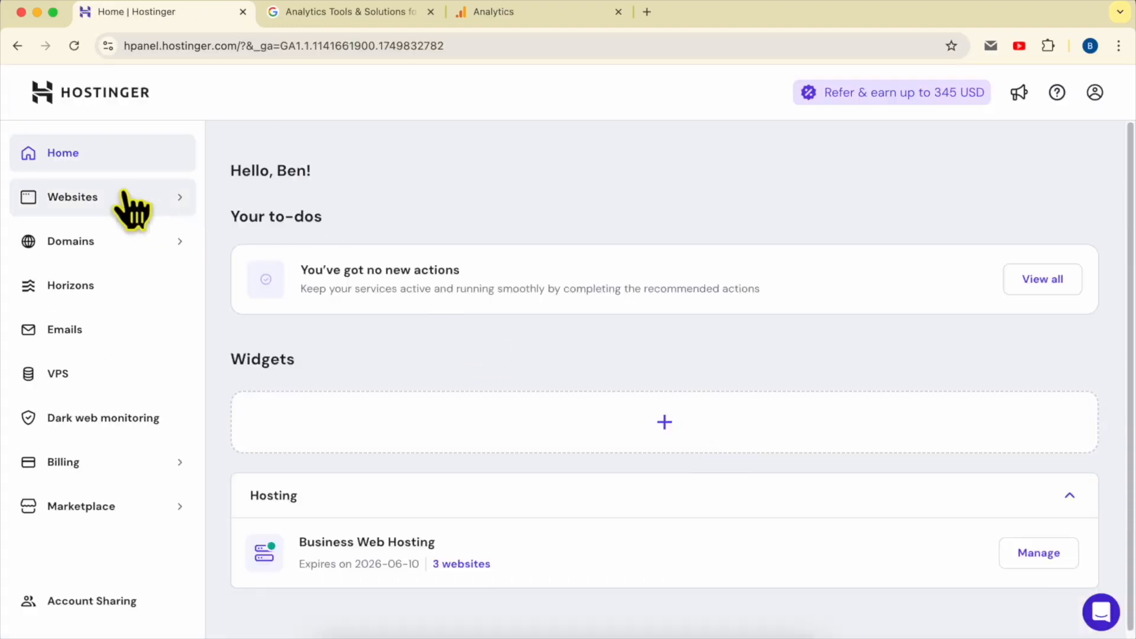
click(126, 197)
click(133, 244)
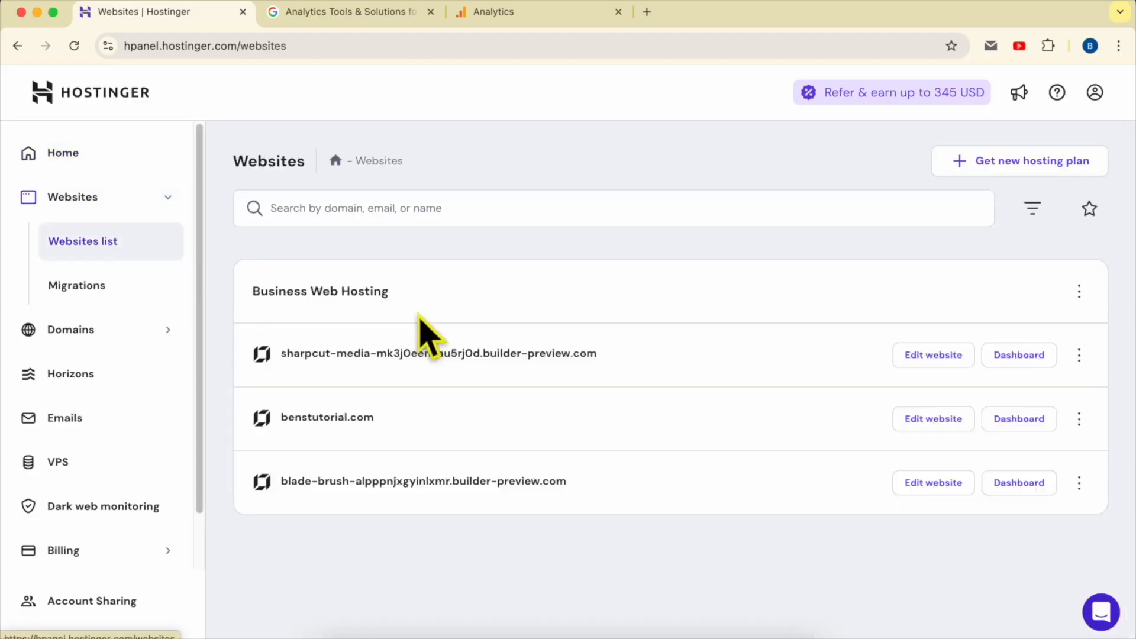
double_click(461, 439)
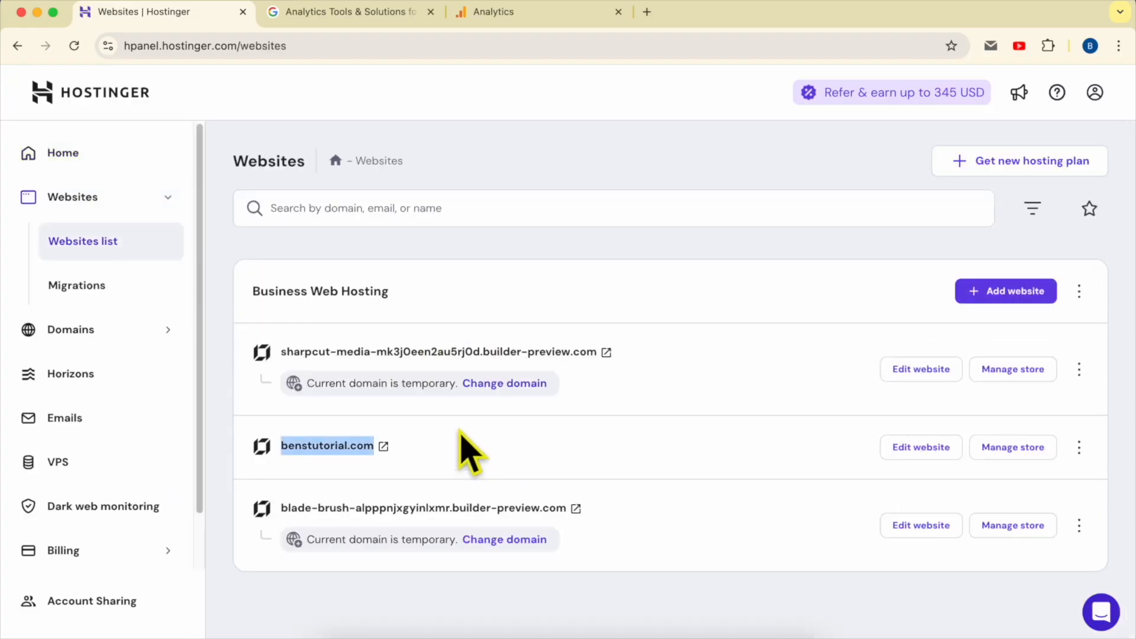
click(921, 449)
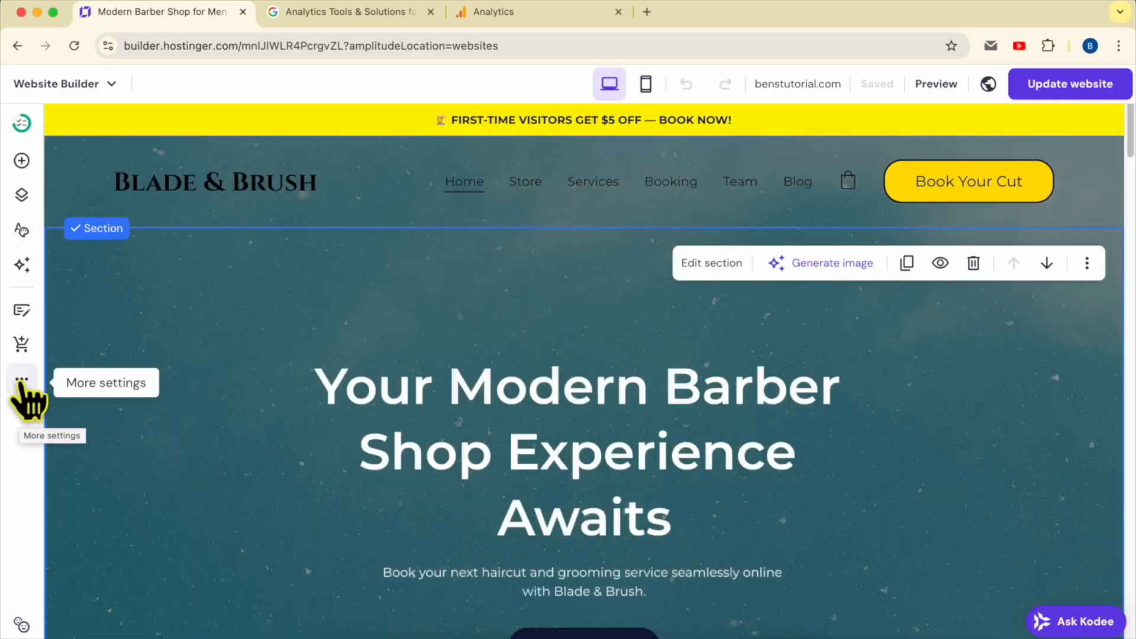
Paste the copied measurement ID into the site's Google Analytics integration, save it, and update the website
click(22, 382)
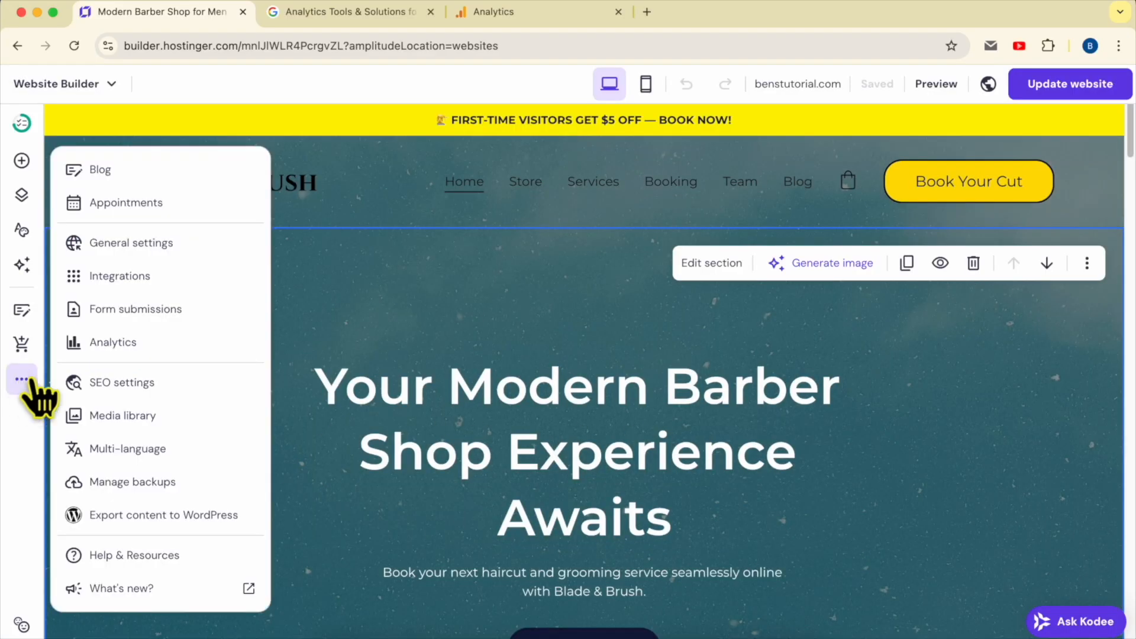
click(173, 285)
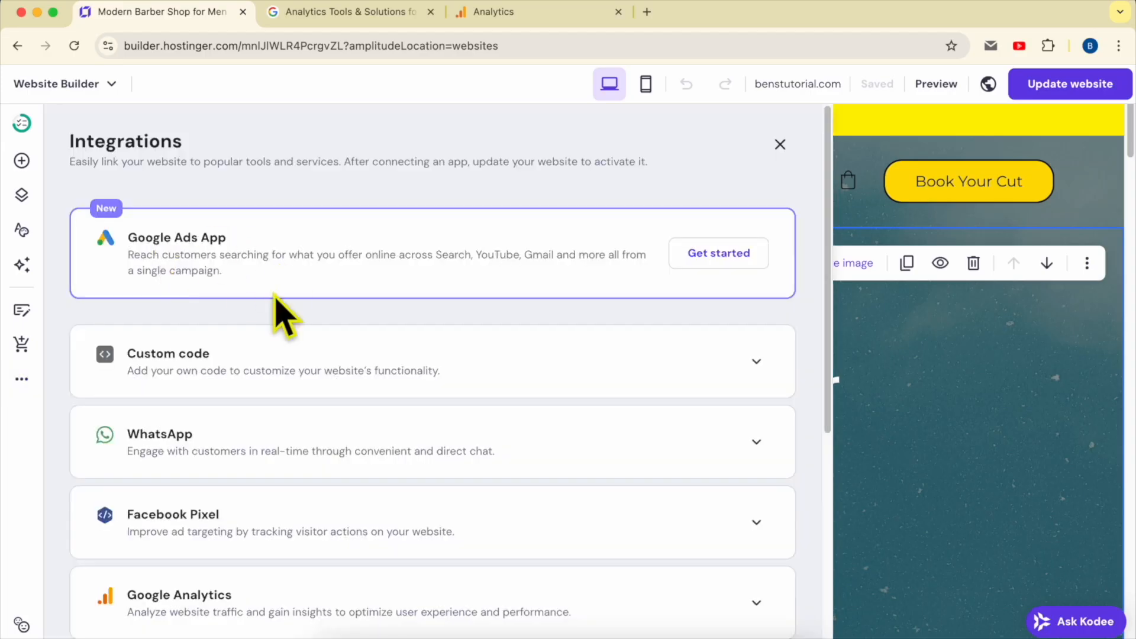
scroll(277, 319, down, 4)
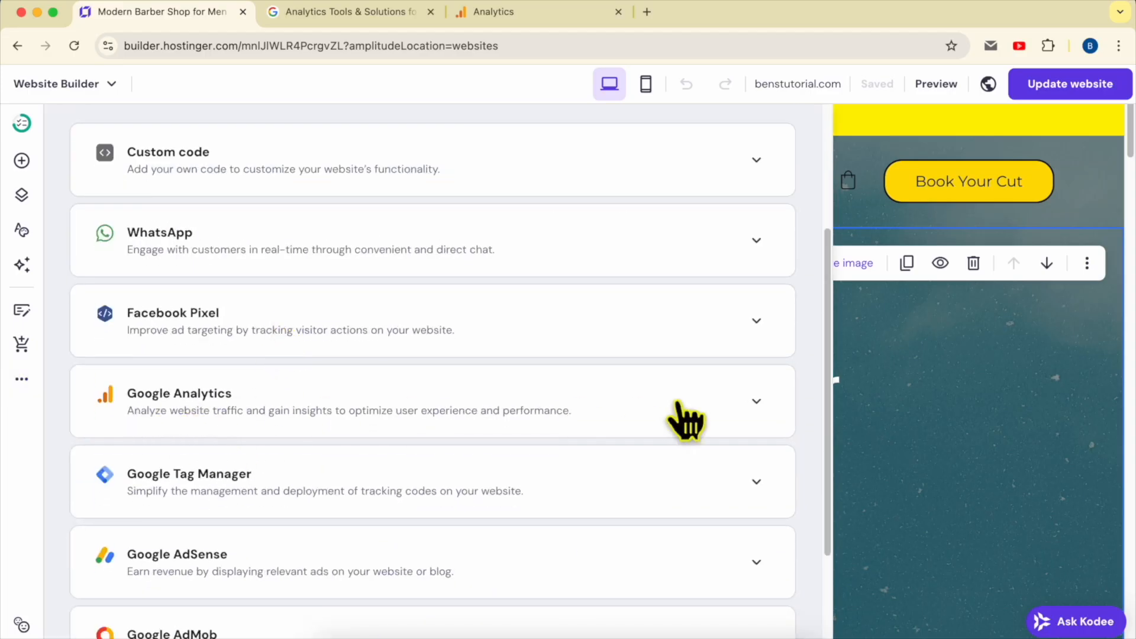
click(756, 405)
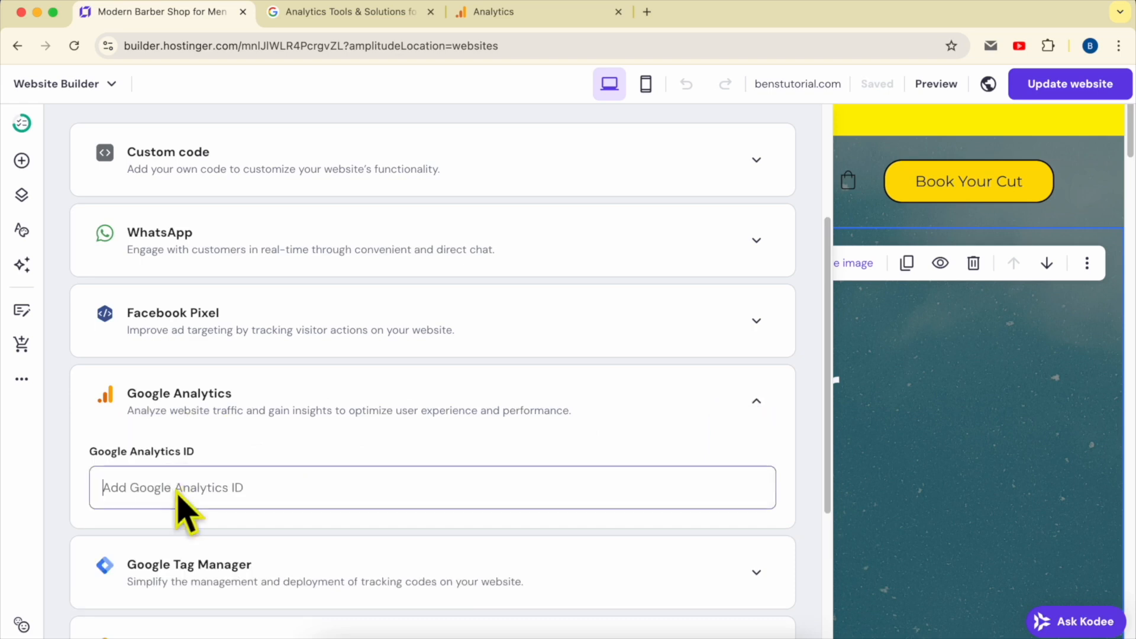
right_click(176, 487)
click(216, 439)
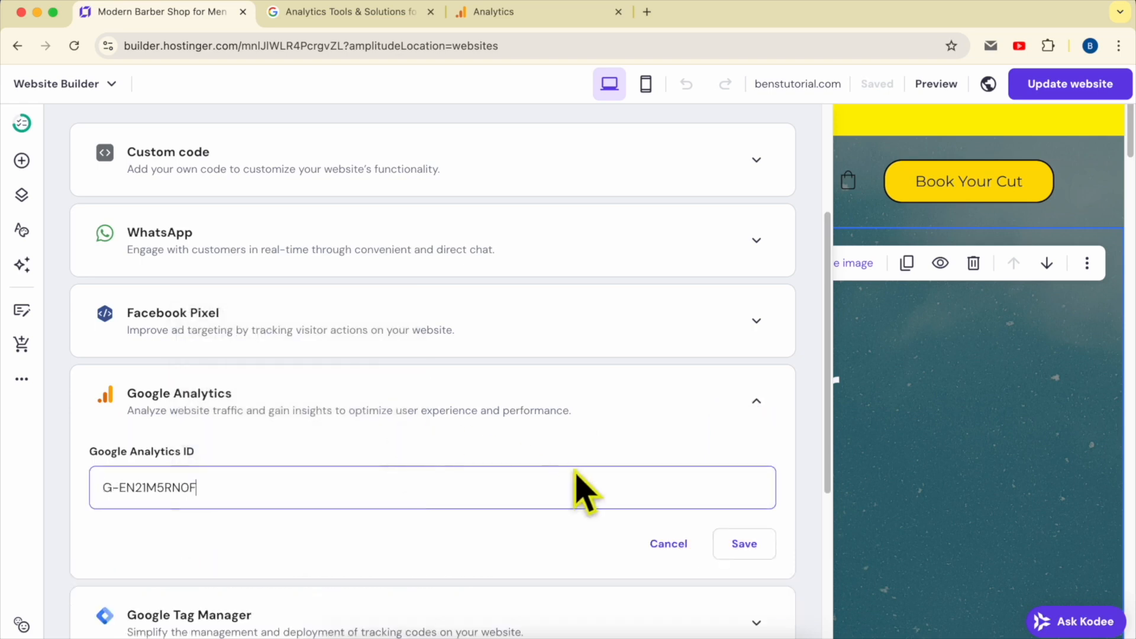
click(745, 548)
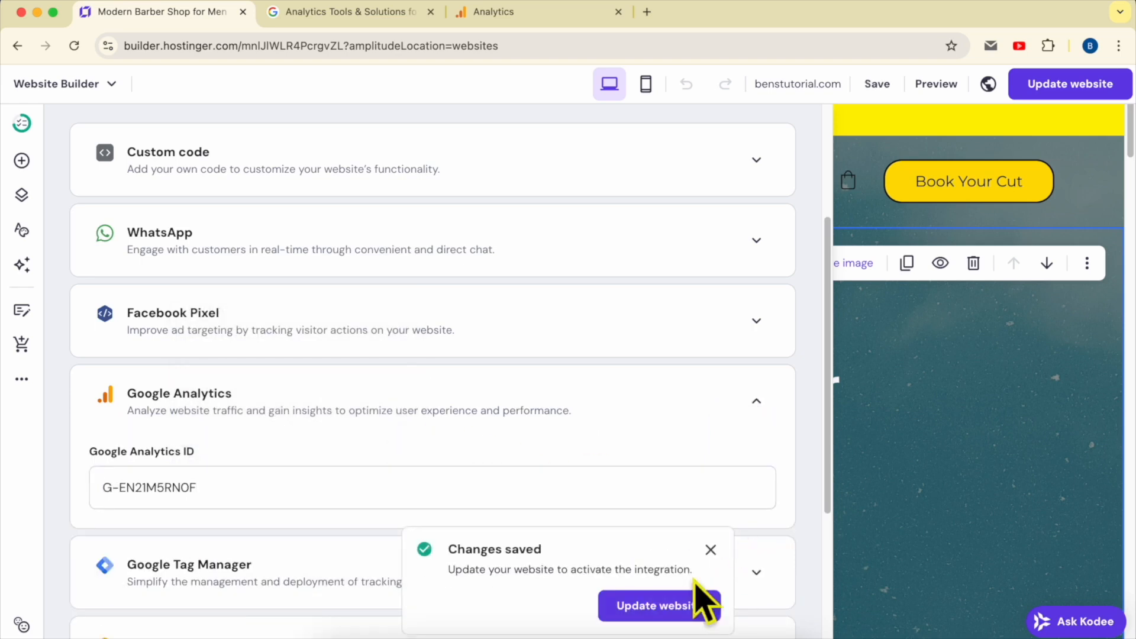
click(675, 609)
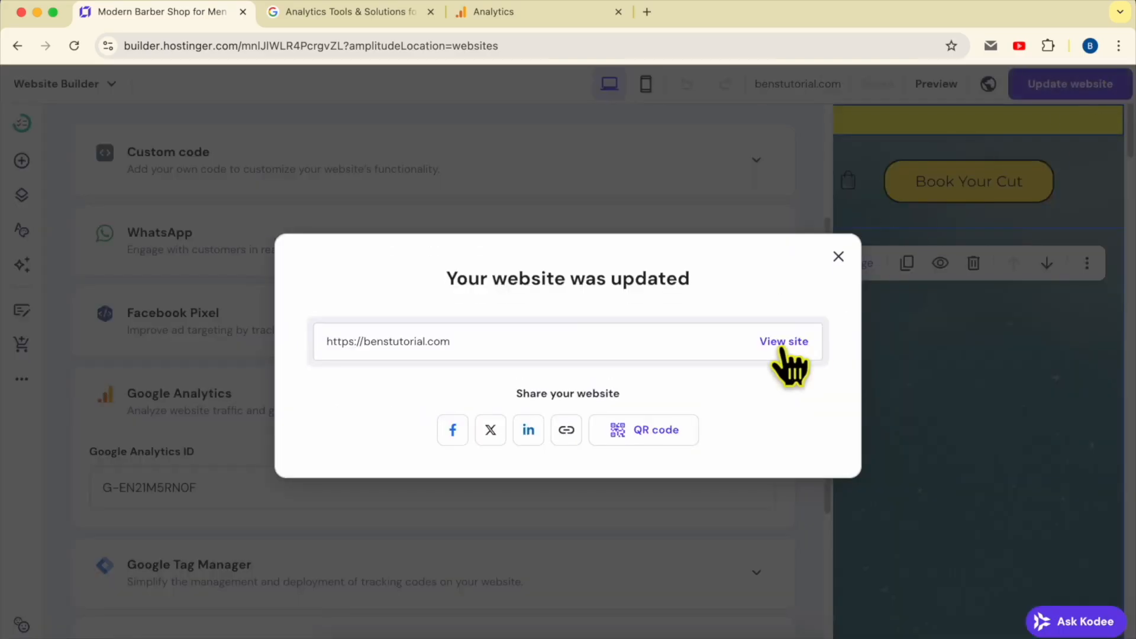
View the live site and browse its Store, Services and Booking pages
click(784, 342)
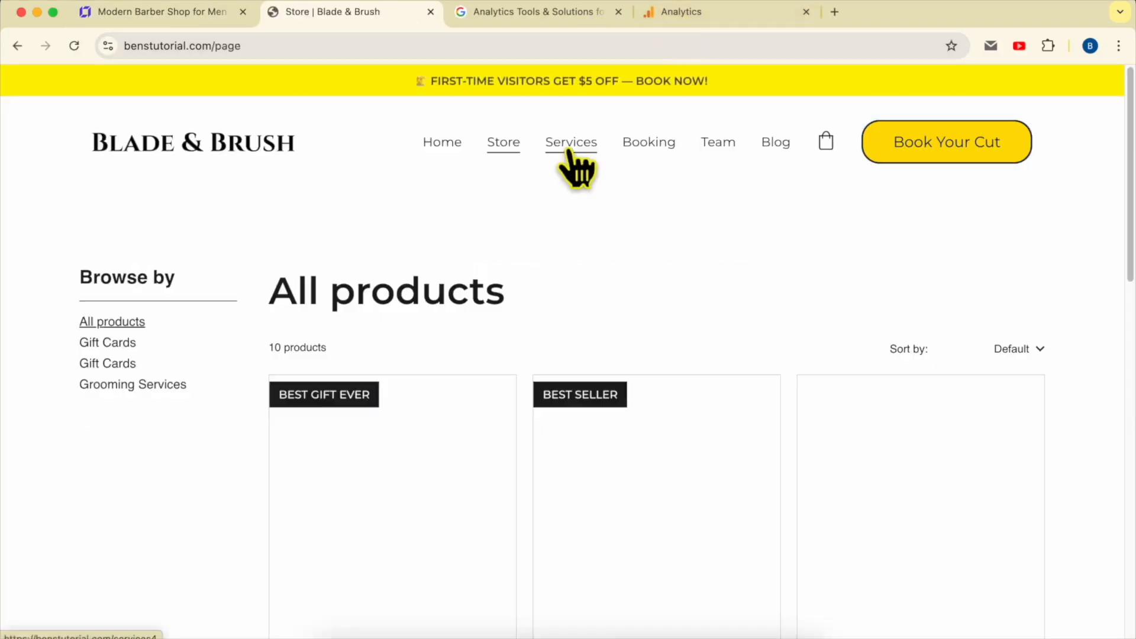
click(569, 151)
scroll(675, 272, down, 15)
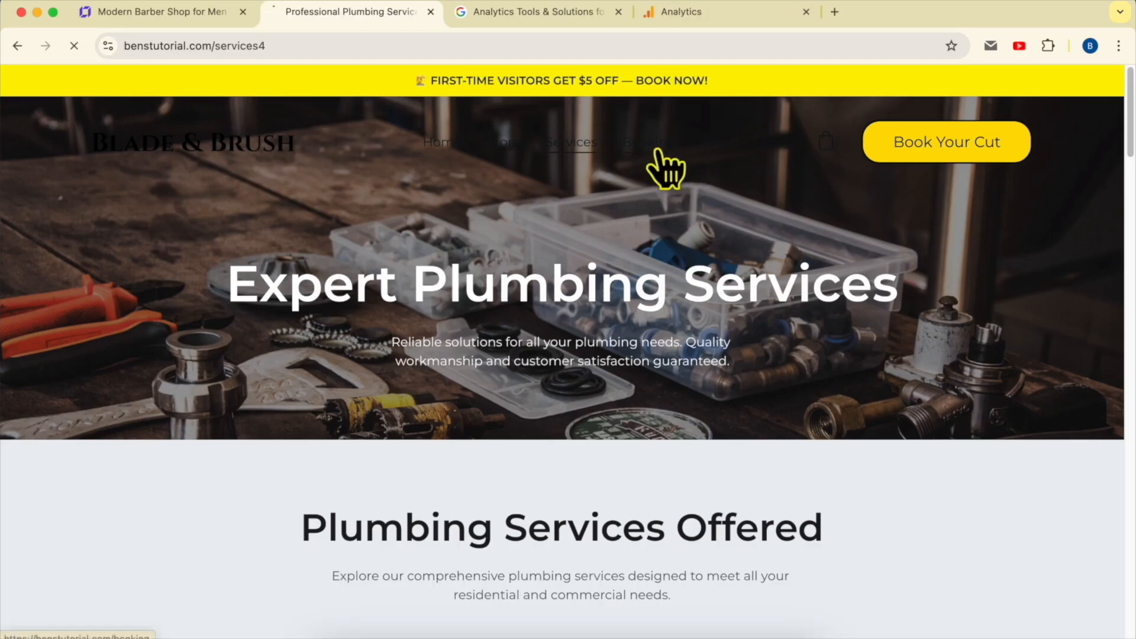
click(654, 149)
Return to Google Analytics, close the web stream details, and finish the data collection setup
click(739, 18)
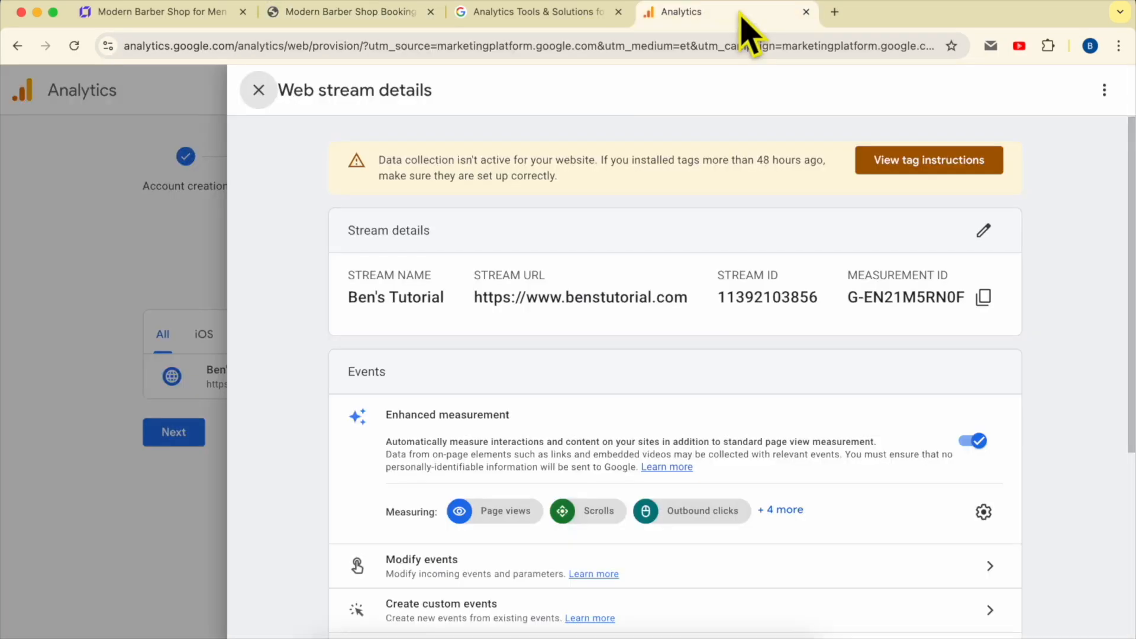
click(259, 90)
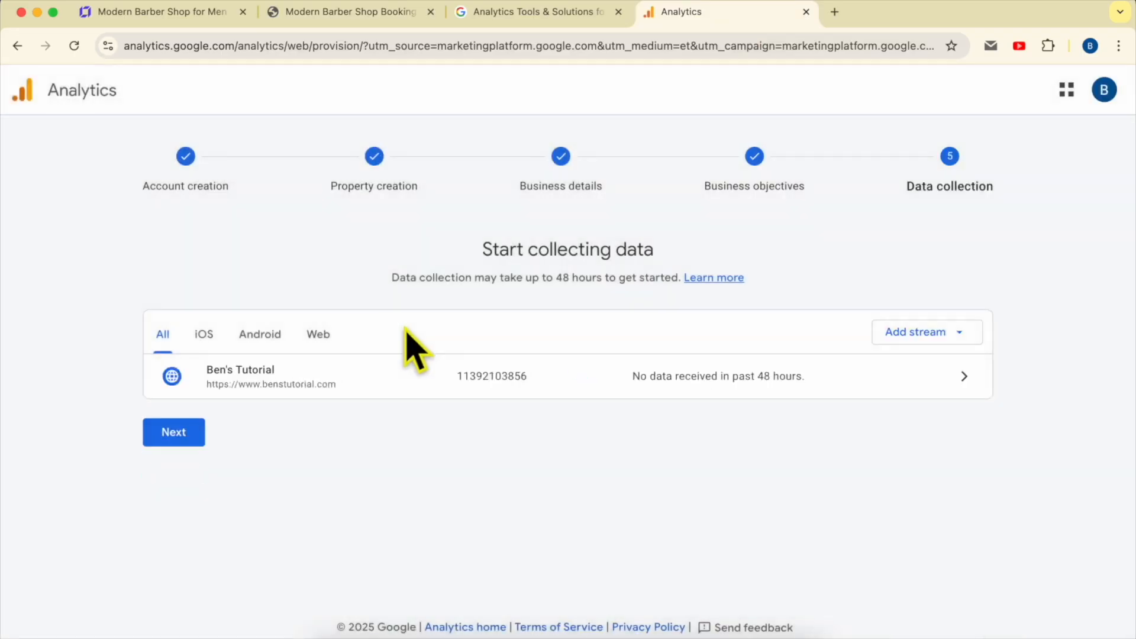
click(173, 438)
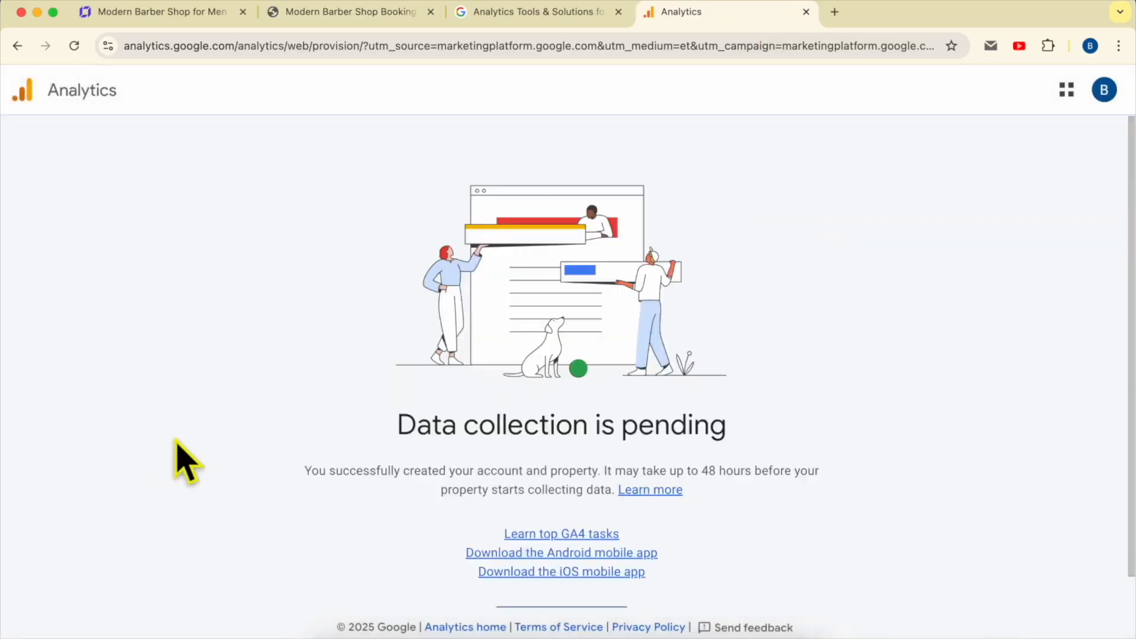
Continue to the Analytics home page, opting out of all email communications and dismissing the benchmarking tour
drag(727, 425, 669, 417)
click(772, 417)
drag(303, 471, 612, 505)
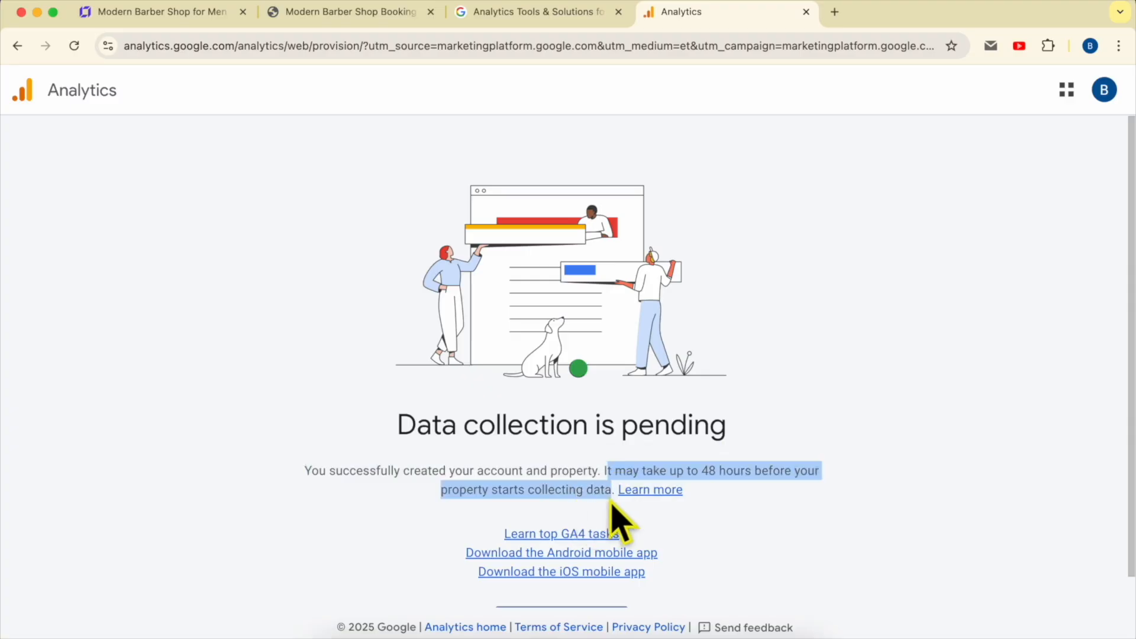
click(893, 523)
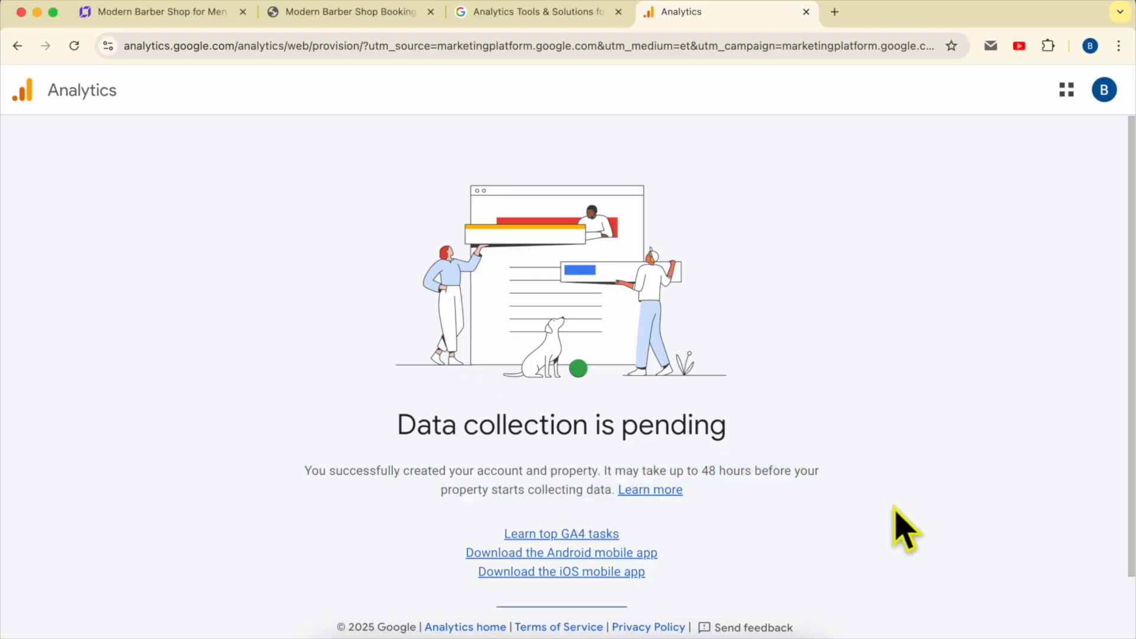
scroll(842, 525, down, 1)
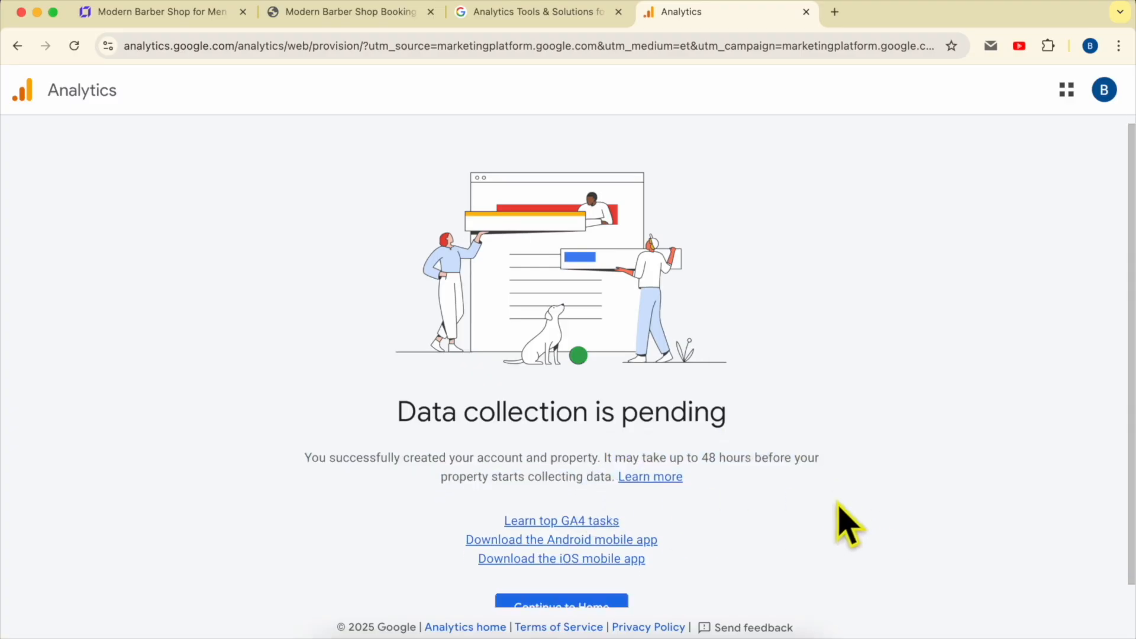
click(586, 592)
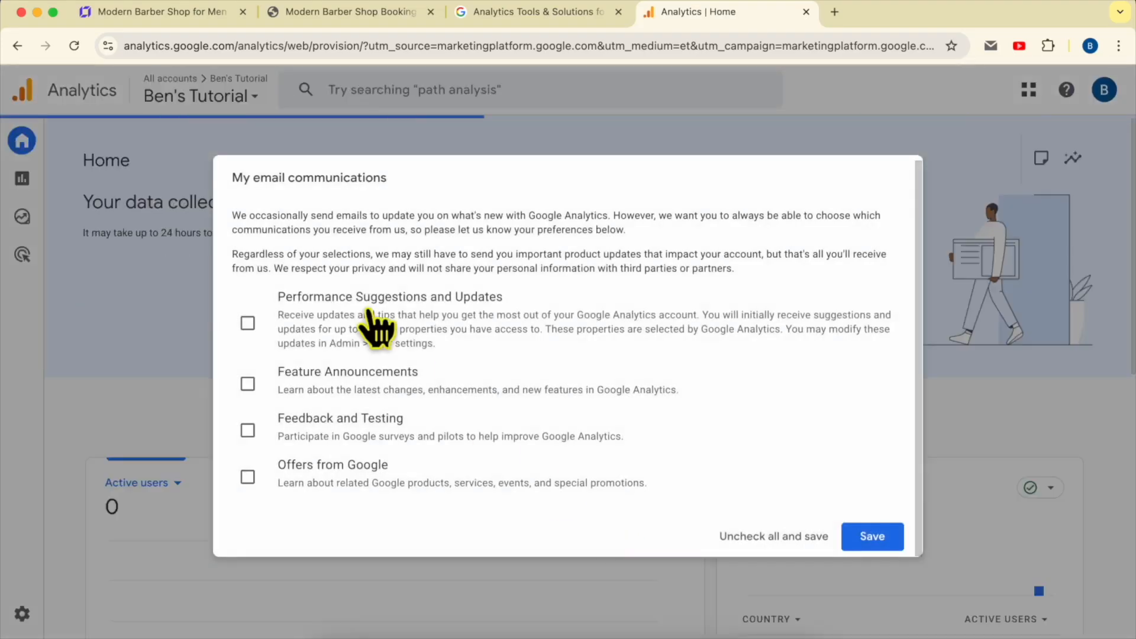
click(787, 544)
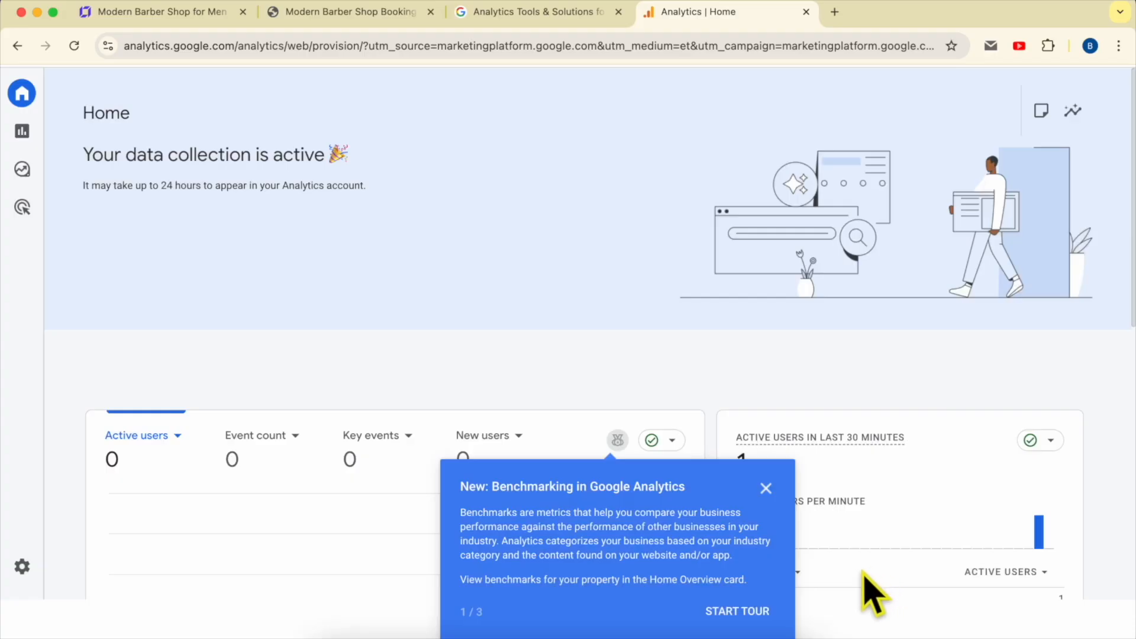
click(766, 482)
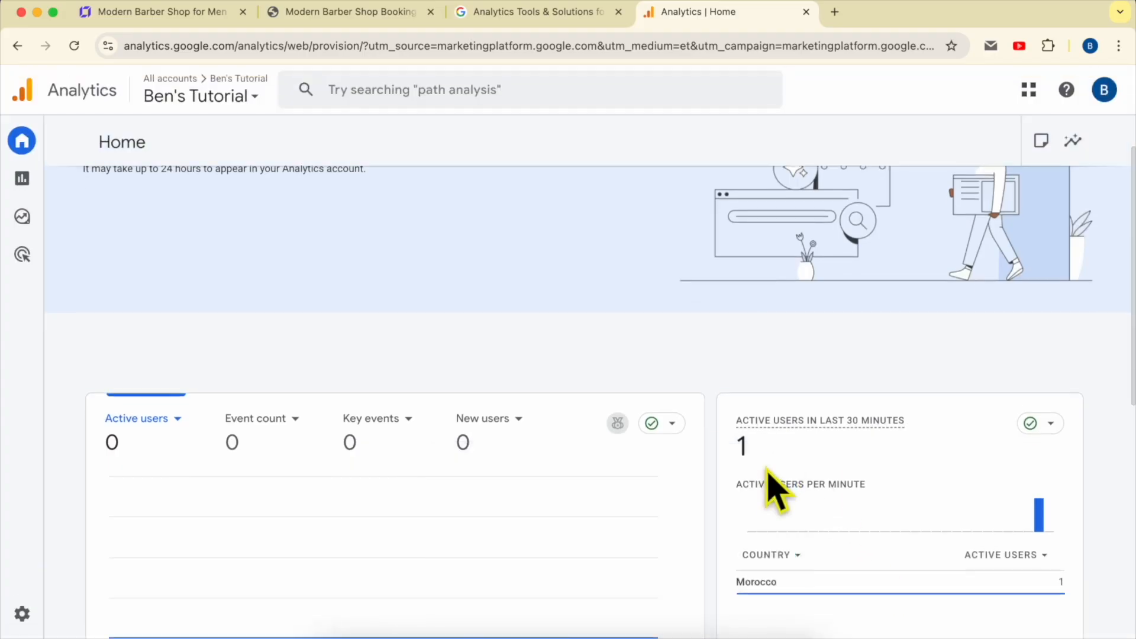
Check the active users in the last 30 minutes and open the live site's Home page
scroll(780, 491, down, 2)
drag(736, 355, 944, 353)
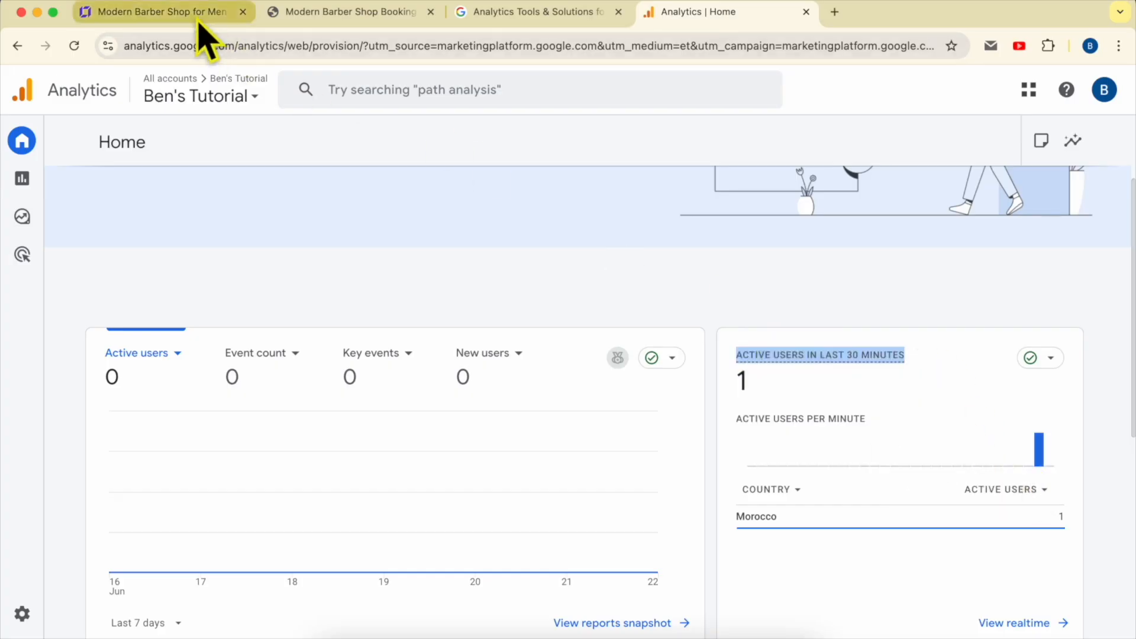
click(159, 13)
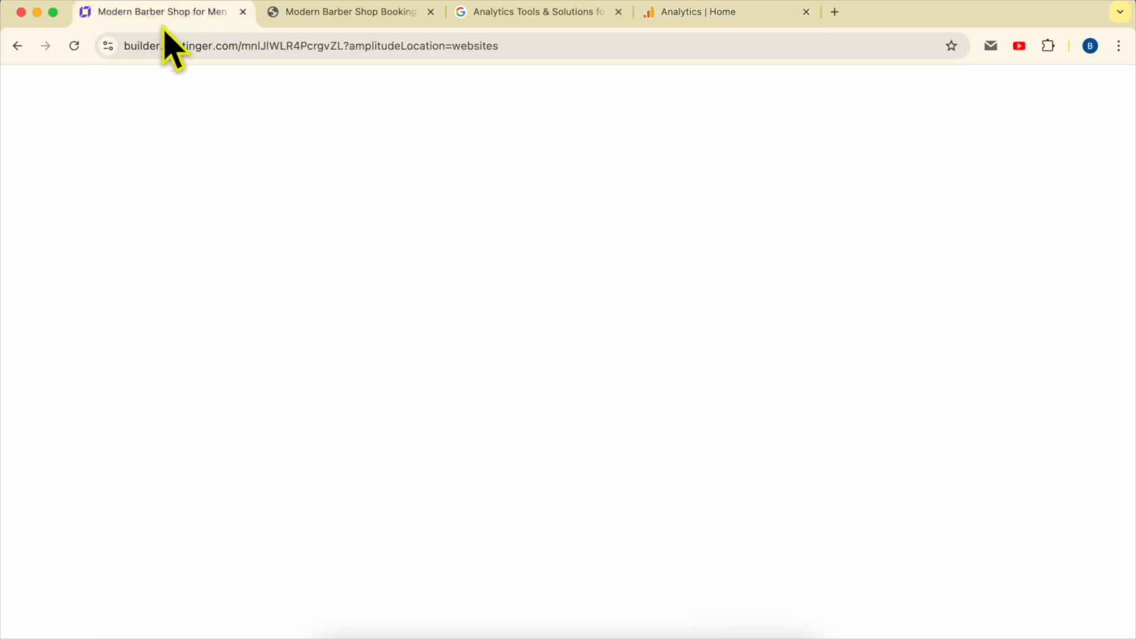
click(324, 17)
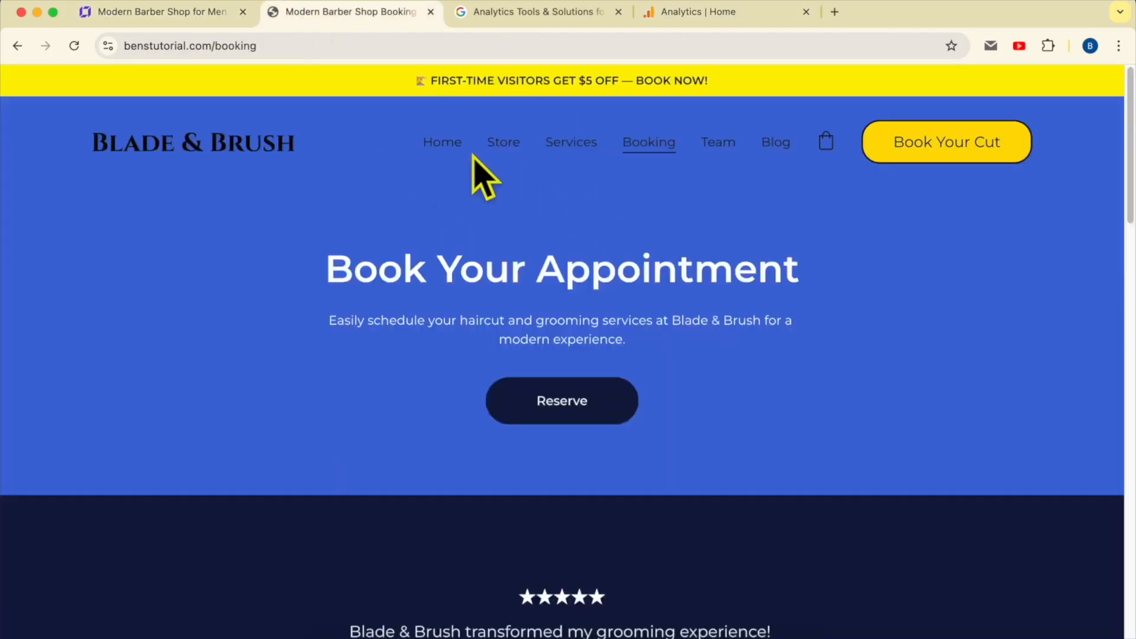
click(453, 169)
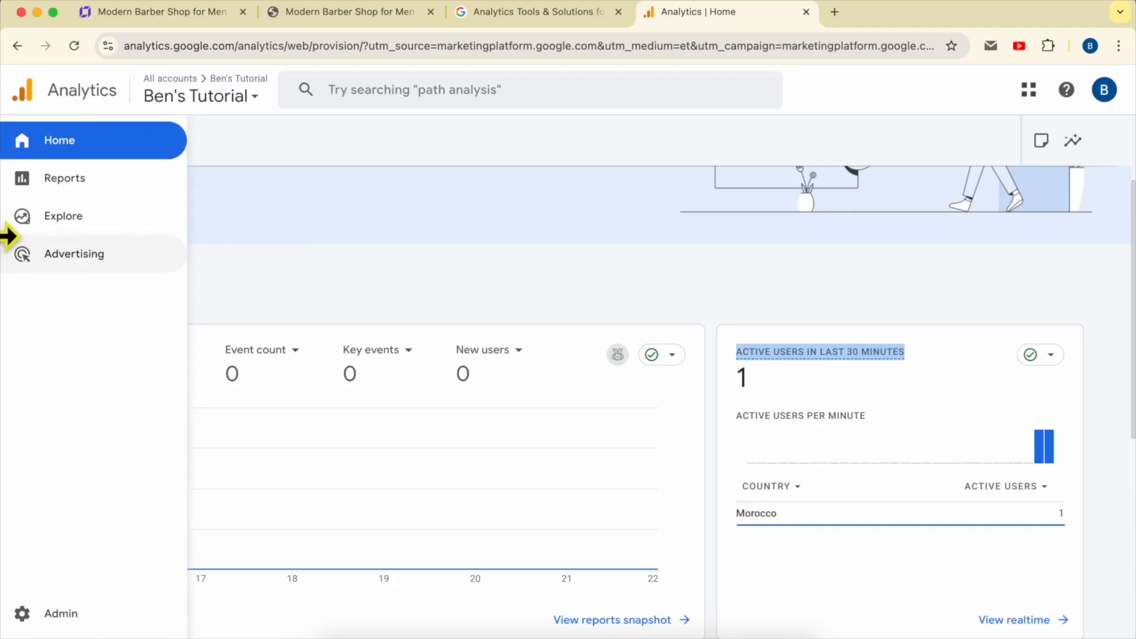
Open the Realtime overview report in Analytics and compare its page title views with the live site
click(102, 180)
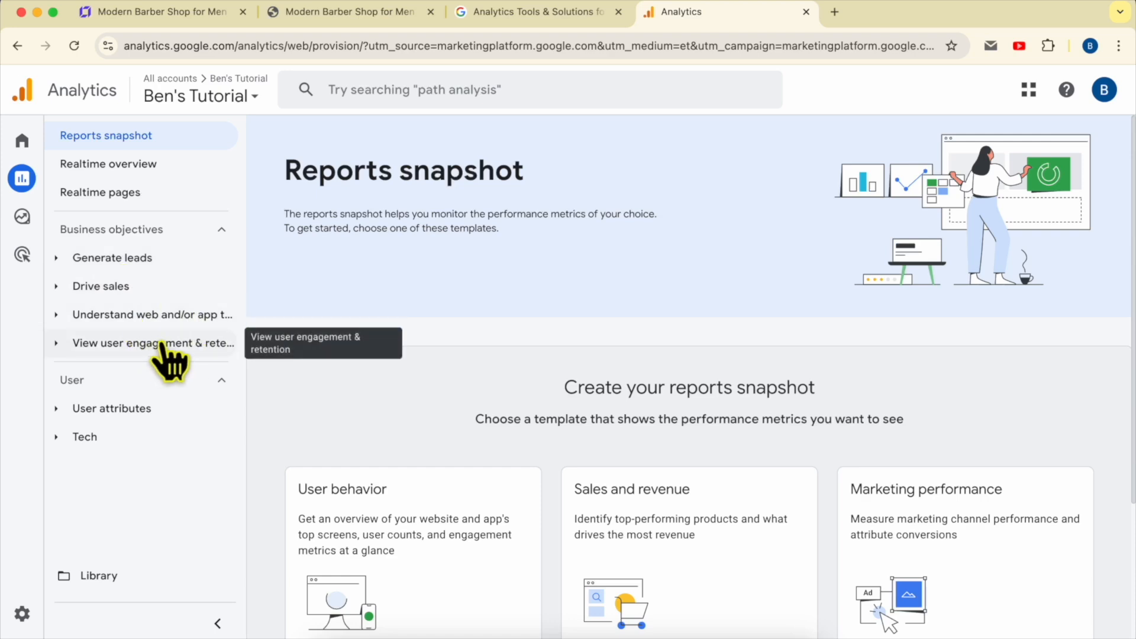
click(161, 171)
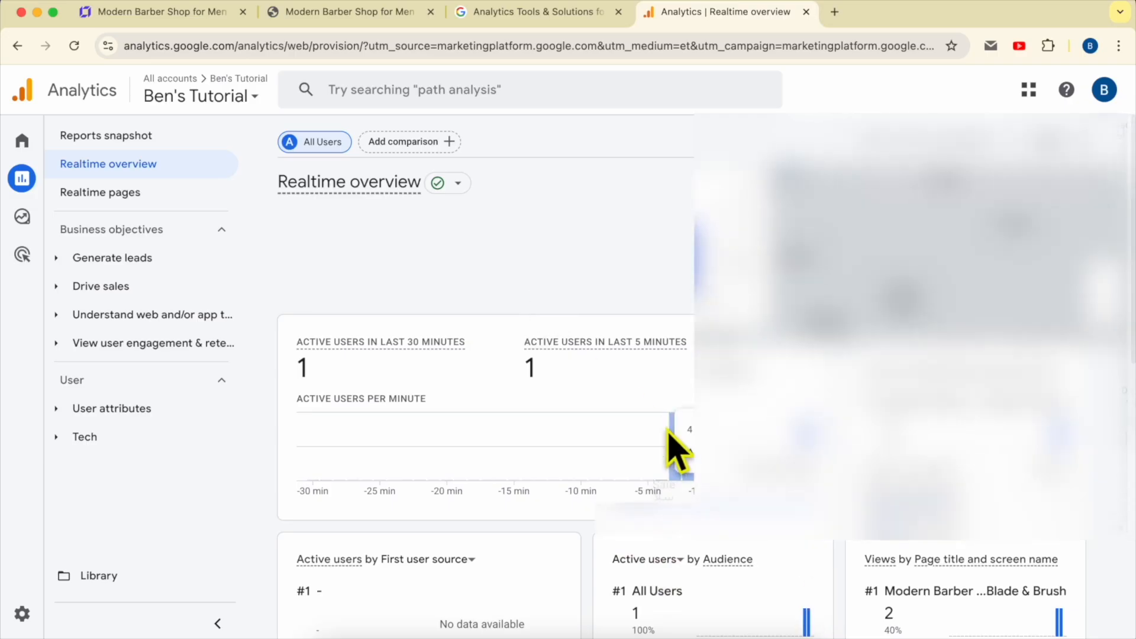
scroll(674, 454, down, 5)
scroll(670, 438, down, 1)
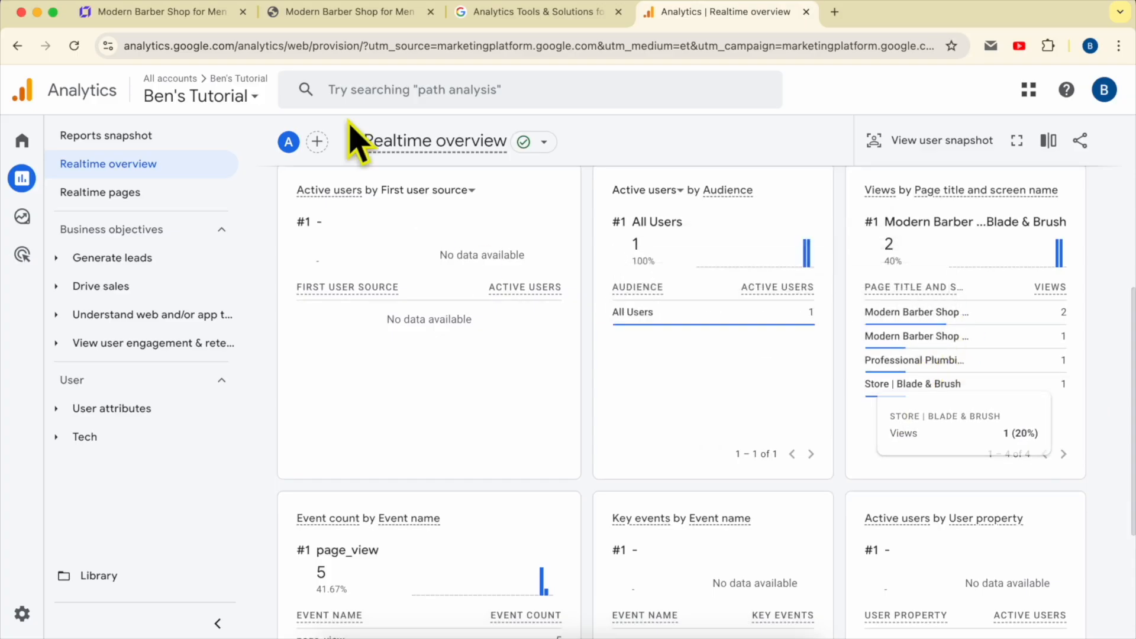
click(343, 20)
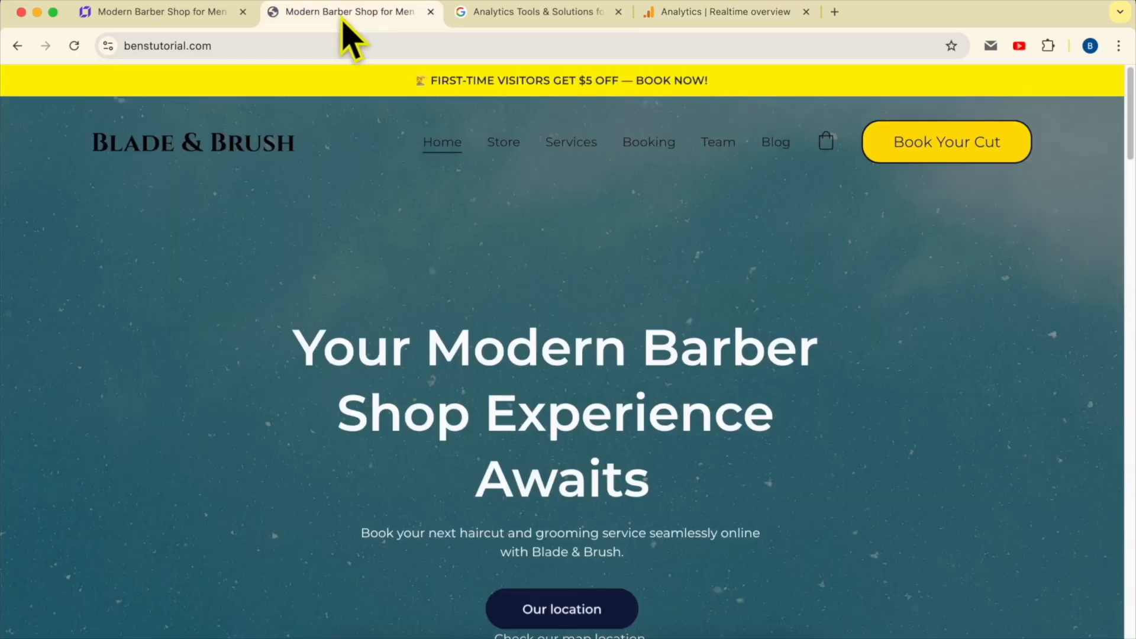
click(713, 16)
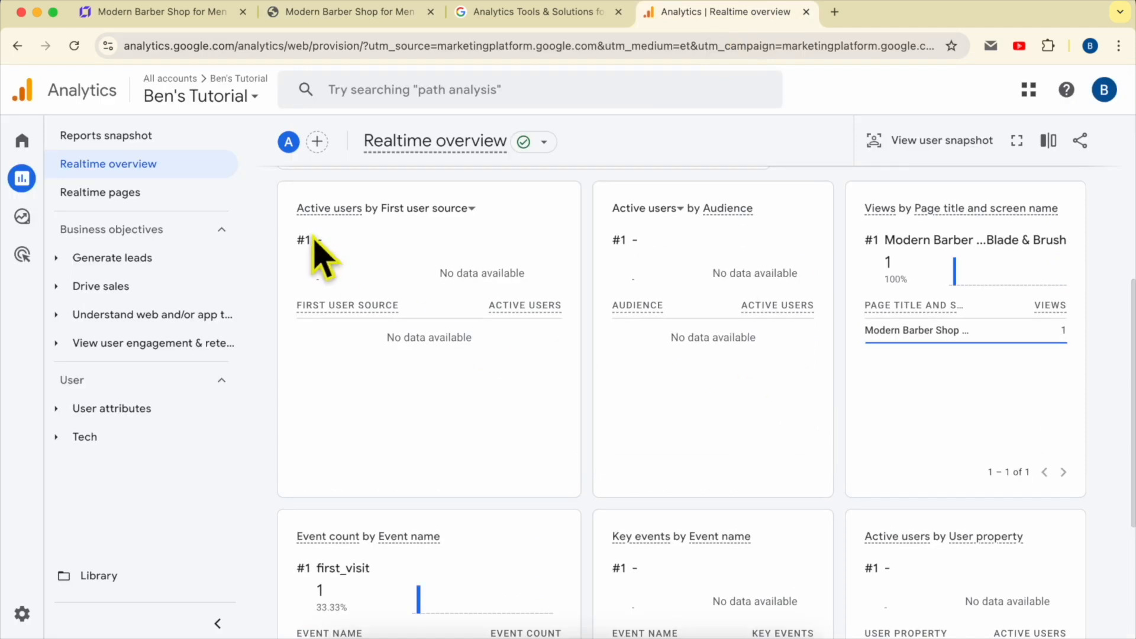
Open the Realtime pages report and examine the active users, views and page paths for the last 30 minutes
click(157, 193)
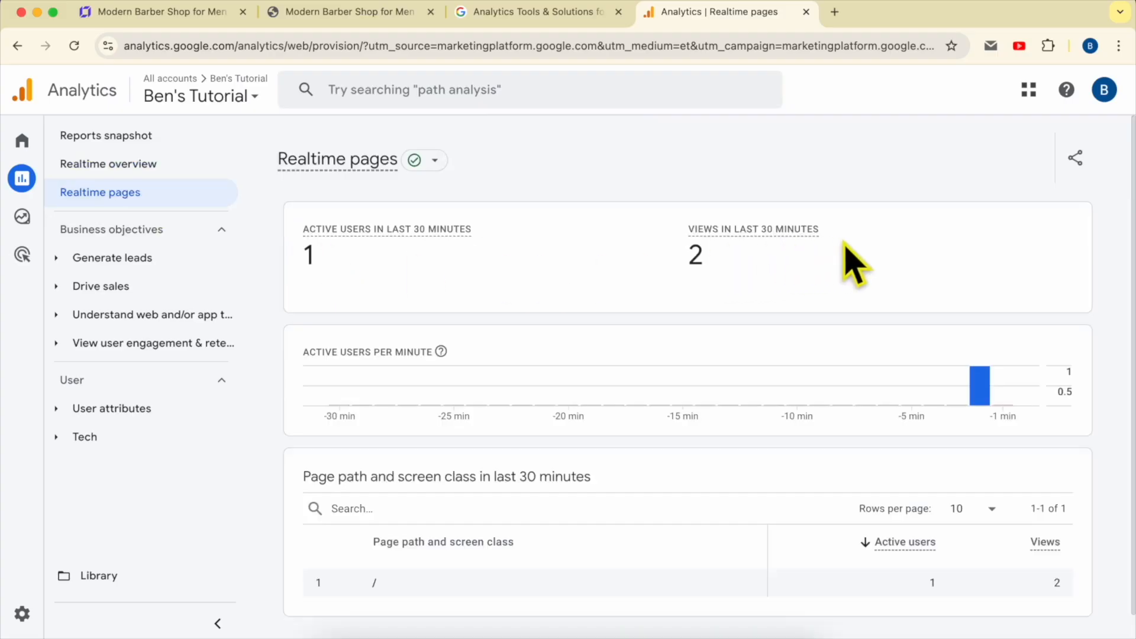
mouse_move(726, 256)
mouse_down()
mouse_move(665, 258)
mouse_move(738, 261)
mouse_up()
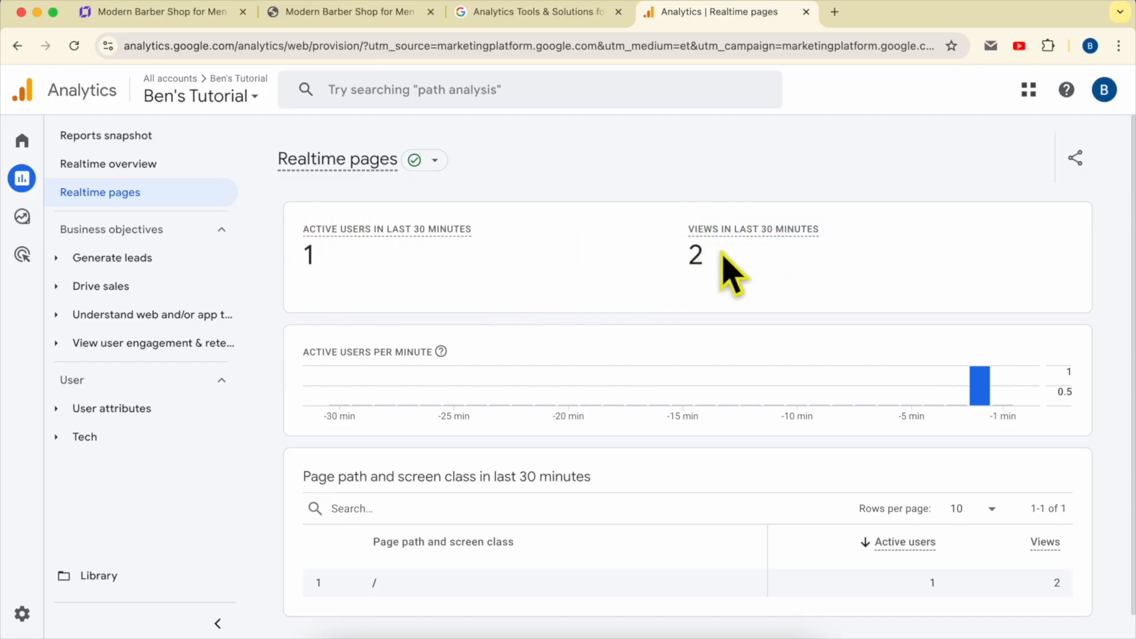
scroll(674, 296, down, 1)
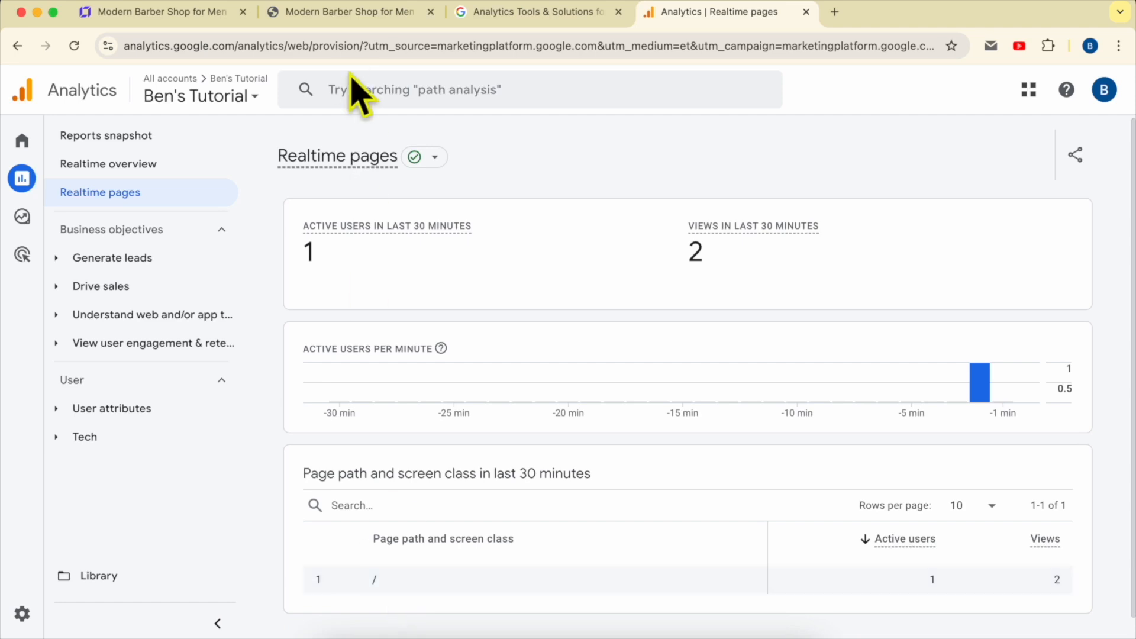
Visit the live site's Store and Services pages, and reload the Realtime pages report to check the visited paths
click(336, 11)
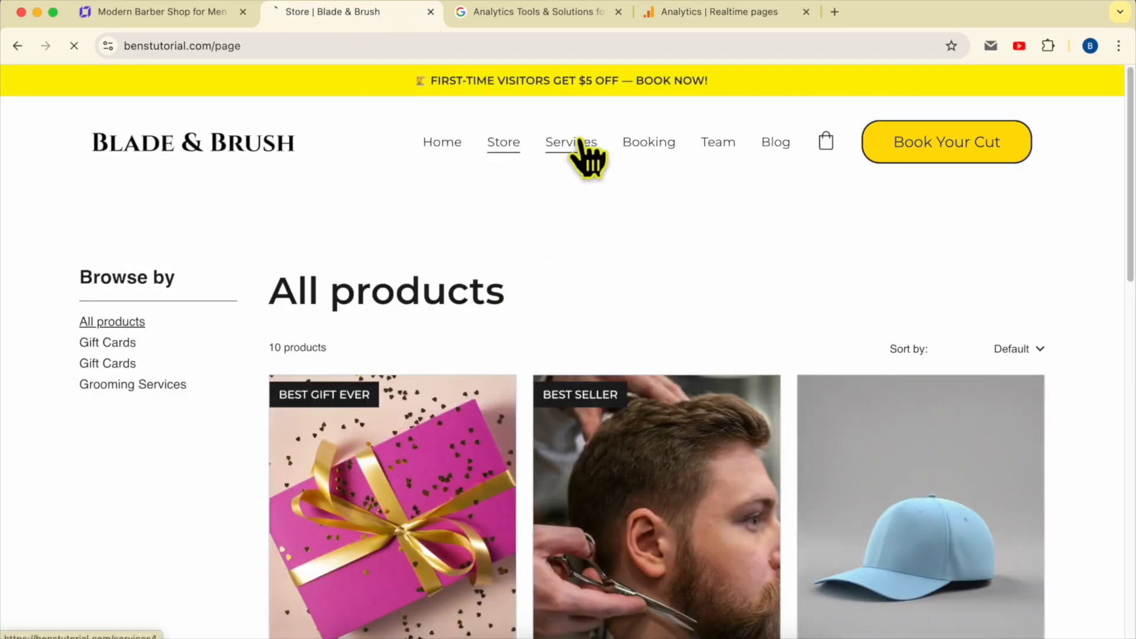
click(572, 143)
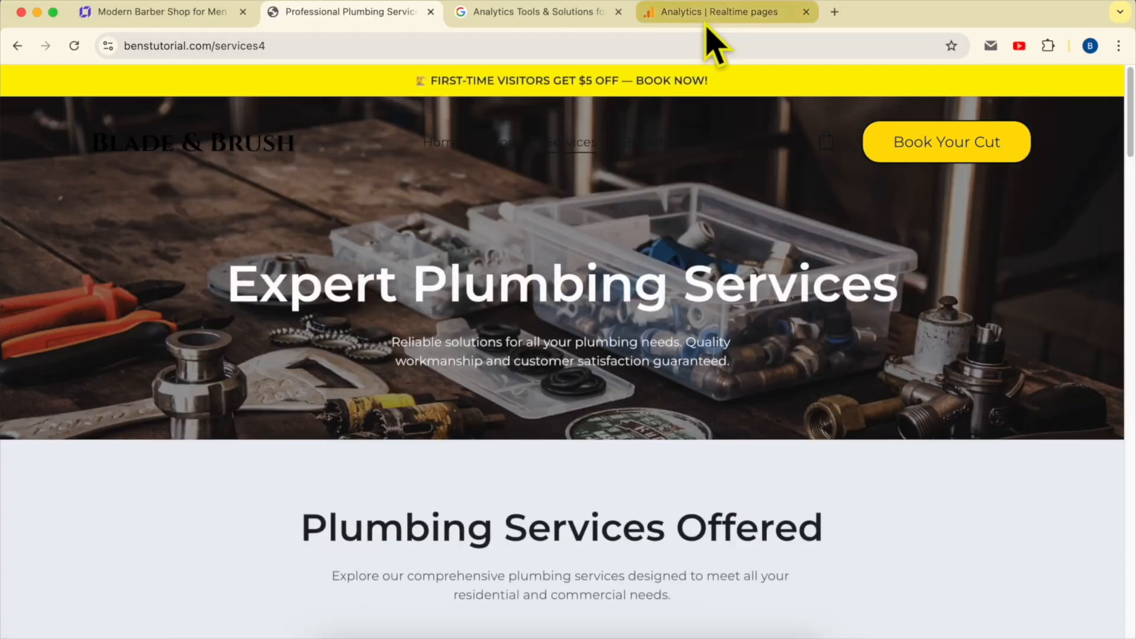
click(706, 14)
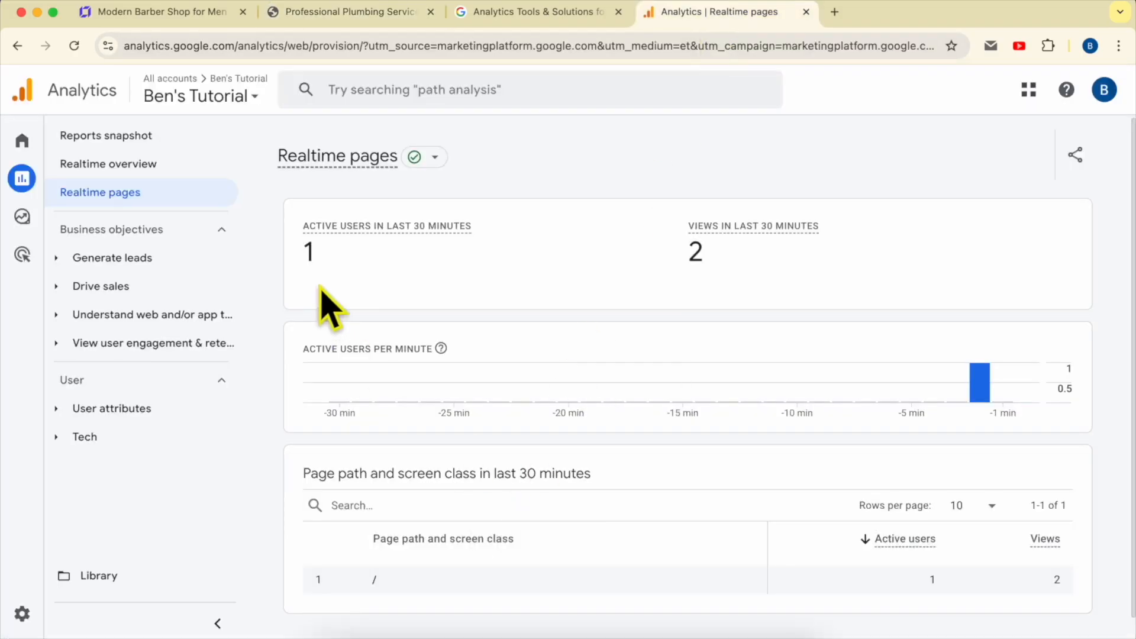
click(74, 46)
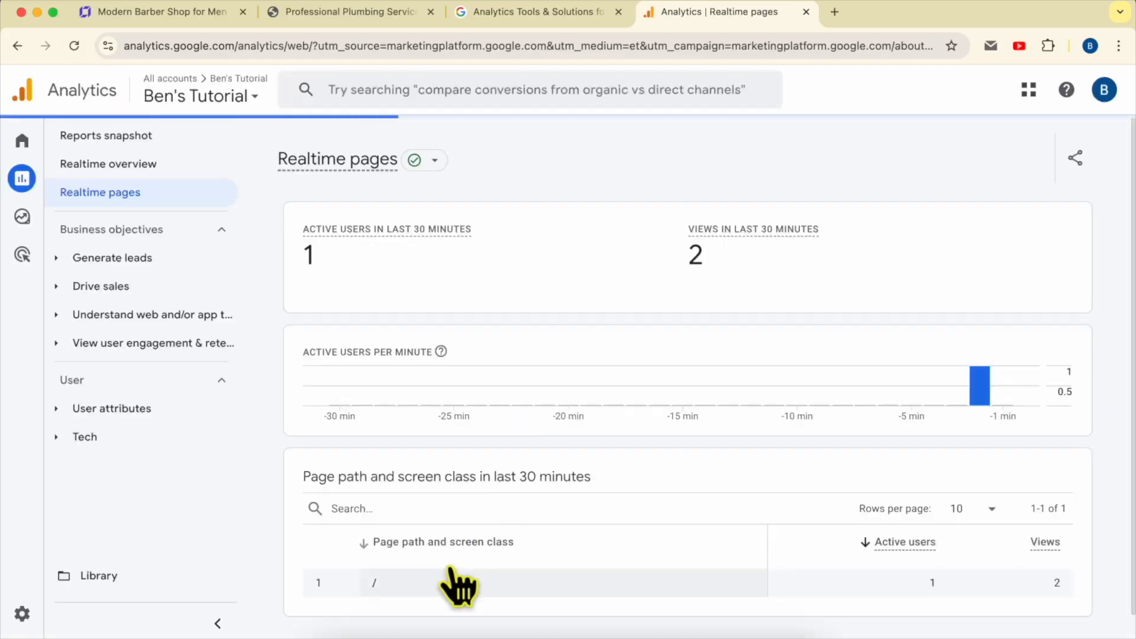
scroll(450, 565, down, 2)
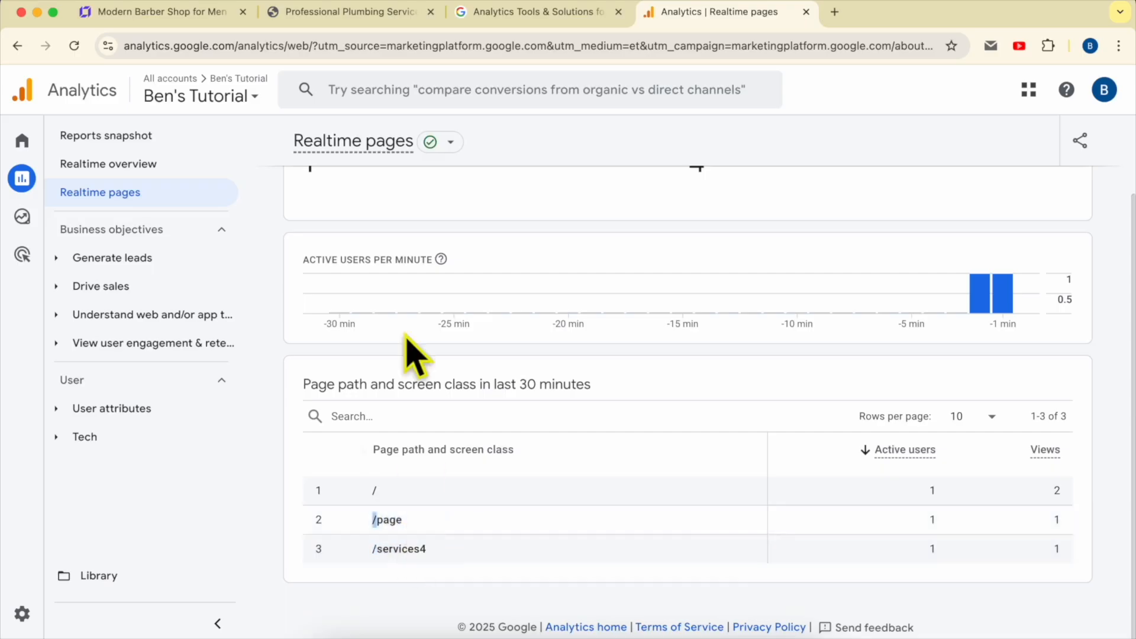
Open the live site's Store page to match its URL path with the report, and return to Analytics
click(329, 15)
click(499, 145)
drag(220, 45, 279, 45)
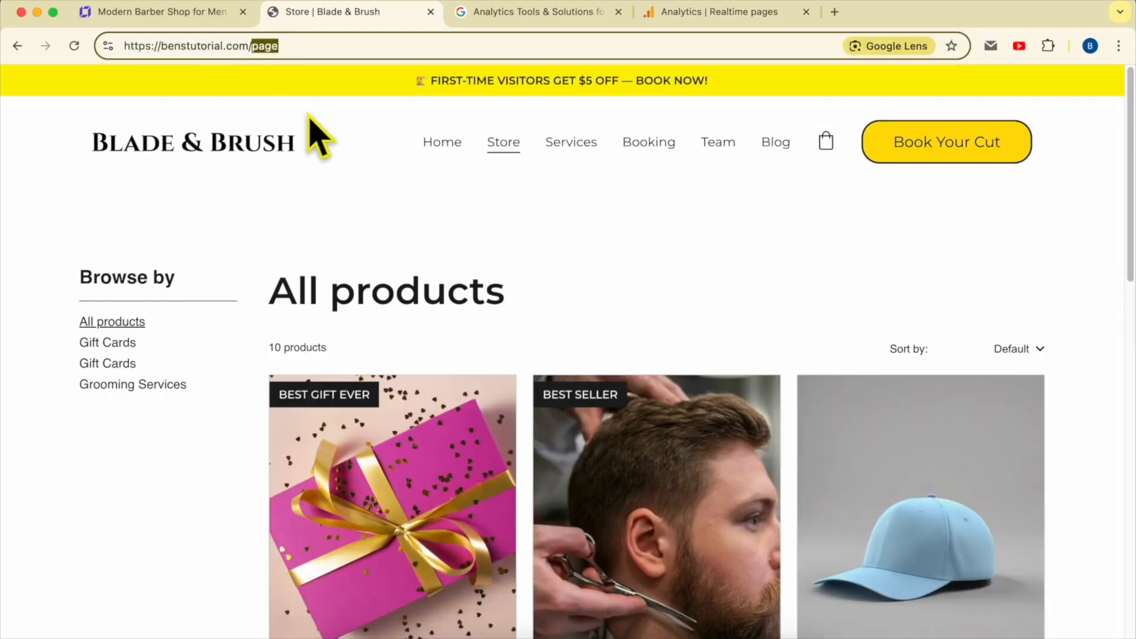
click(437, 222)
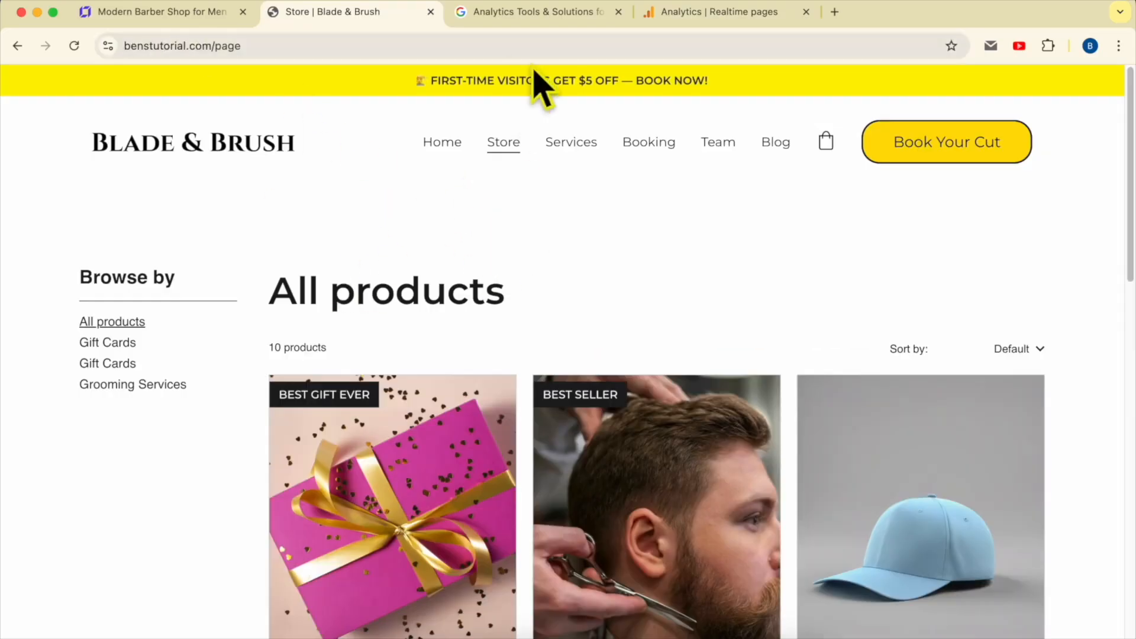
click(740, 13)
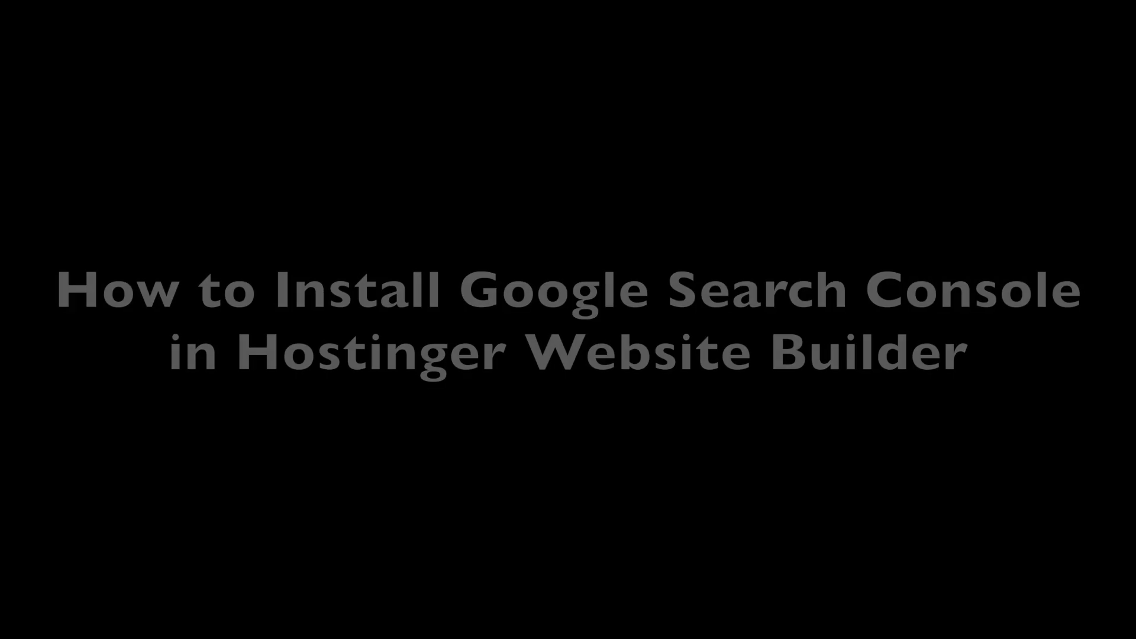
Search Google for "google search console", open Google Search Console Tools, and start its property setup
click(288, 36)
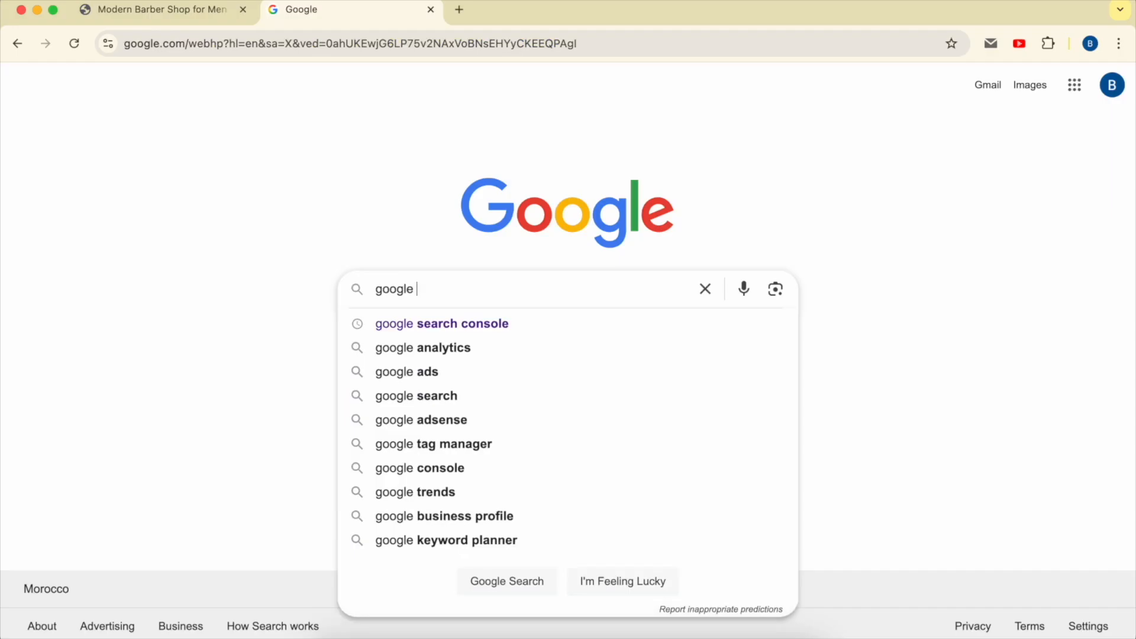
text(search console)
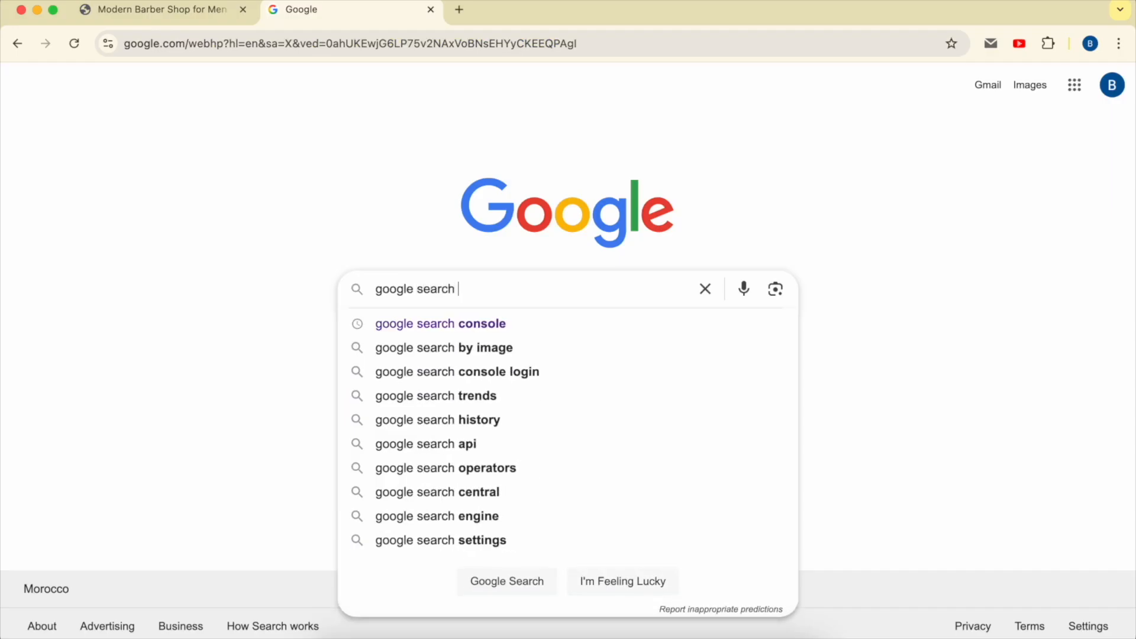
key(Return)
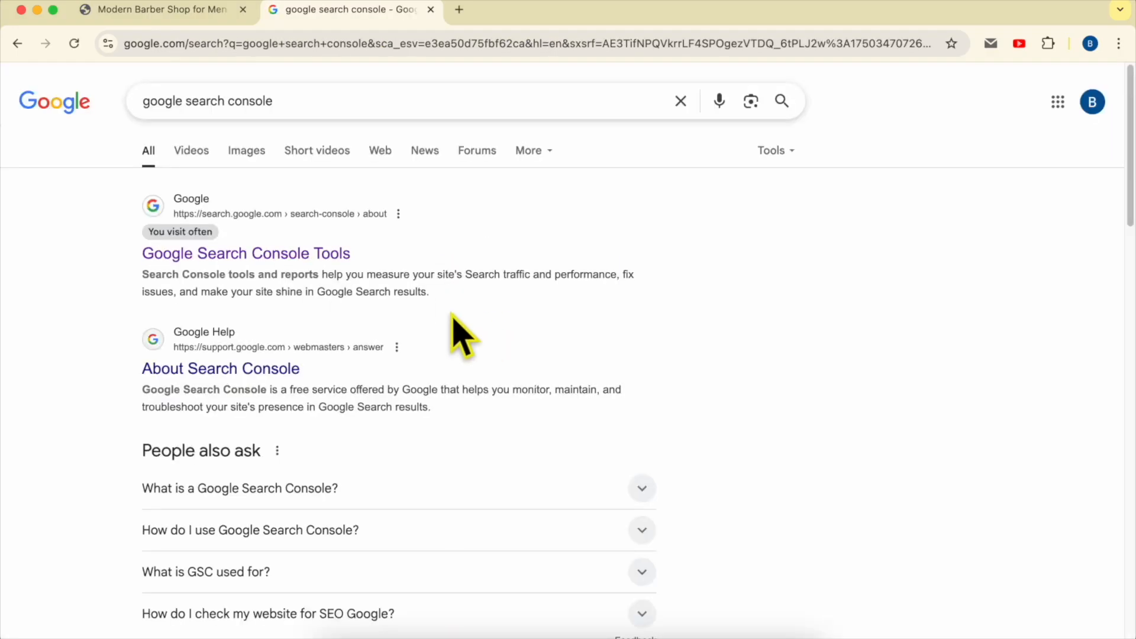
click(320, 256)
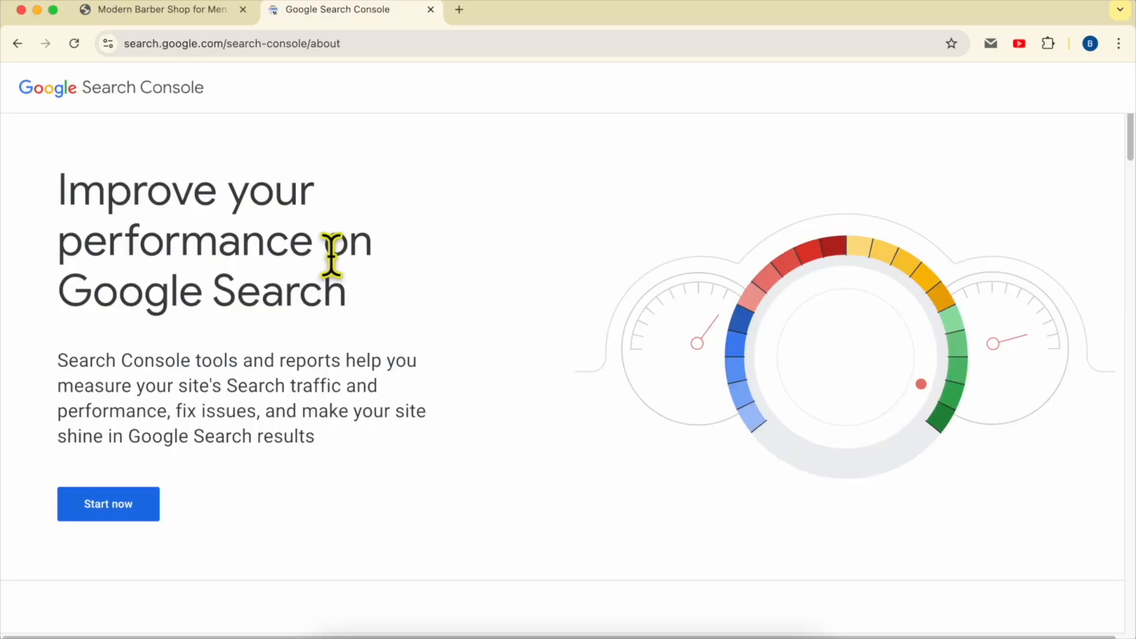
click(112, 504)
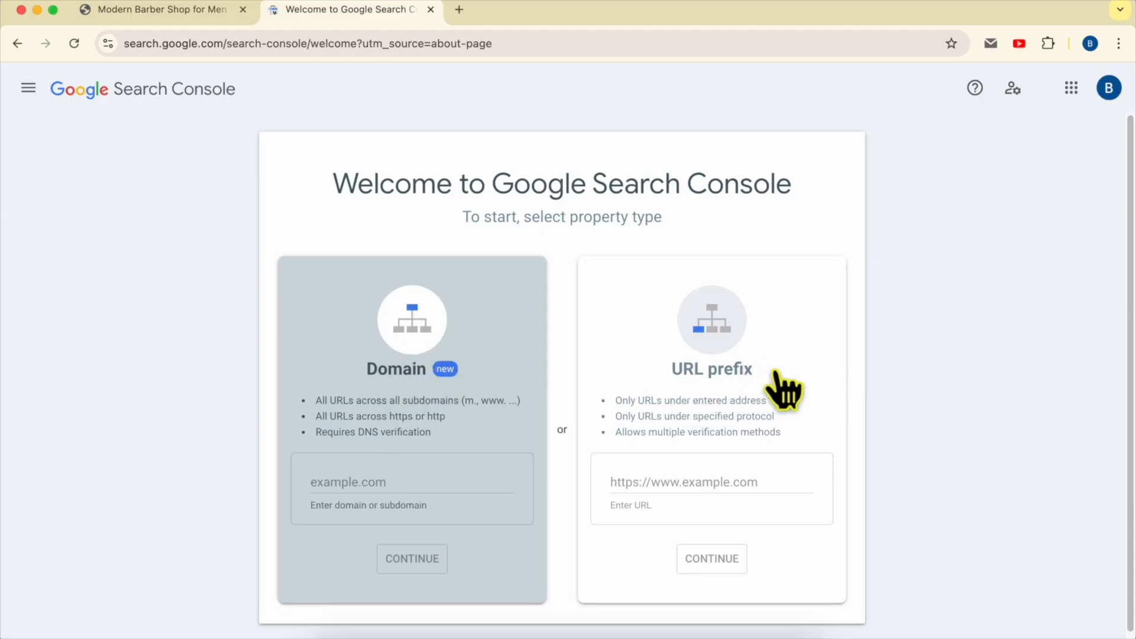
click(709, 479)
click(202, 11)
drag(214, 43, 125, 43)
right_click(156, 44)
click(195, 172)
click(349, 9)
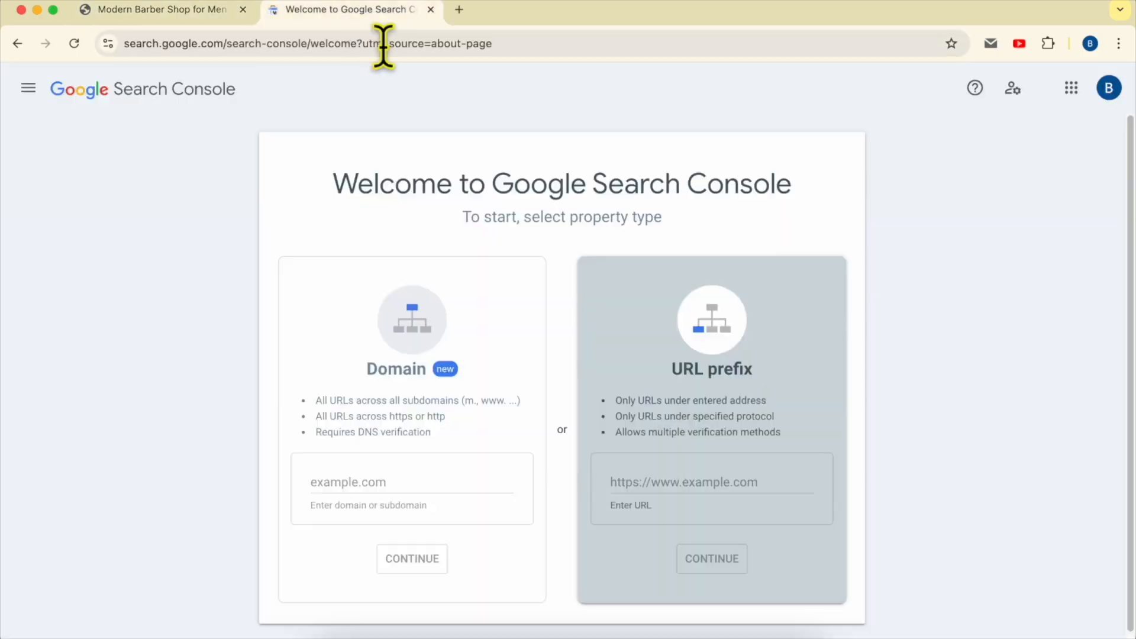
right_click(715, 484)
click(740, 450)
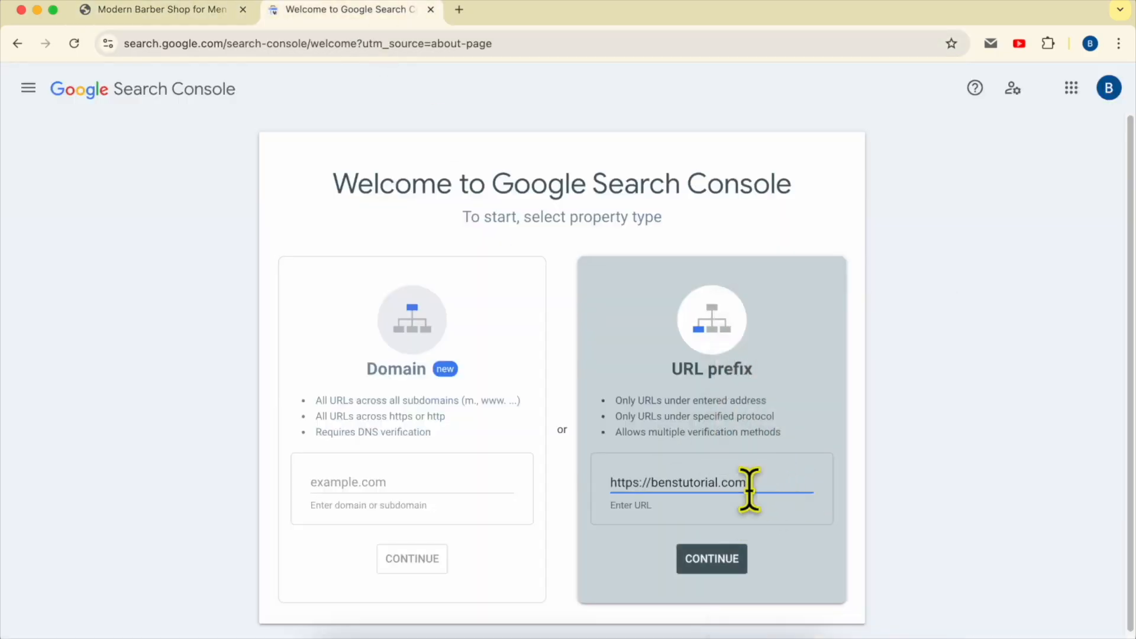
drag(650, 481, 592, 485)
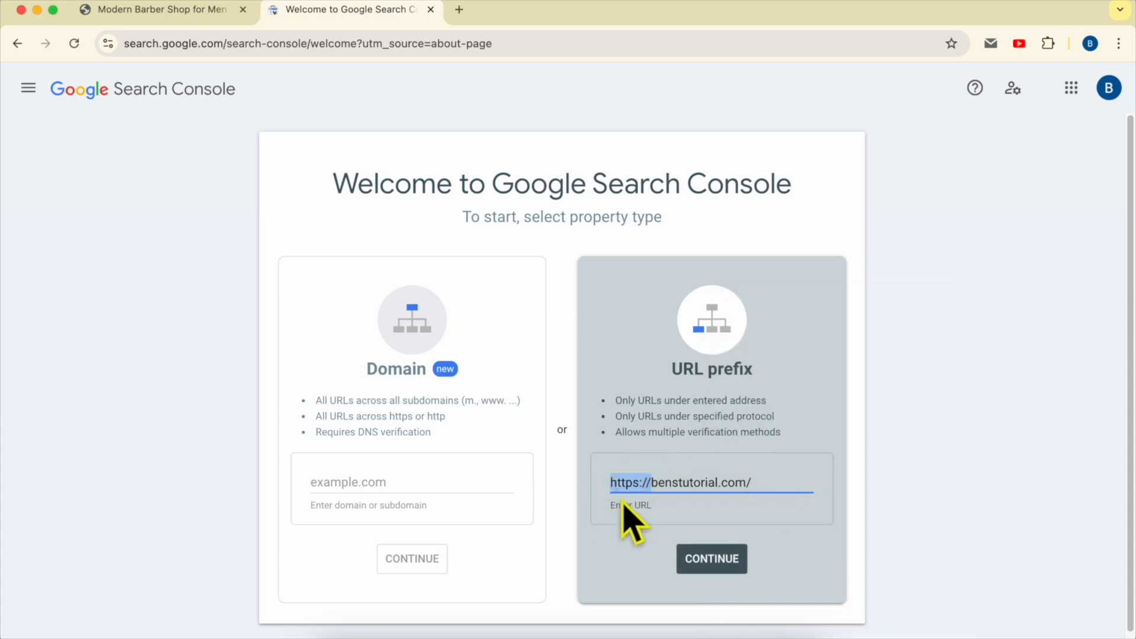
click(780, 570)
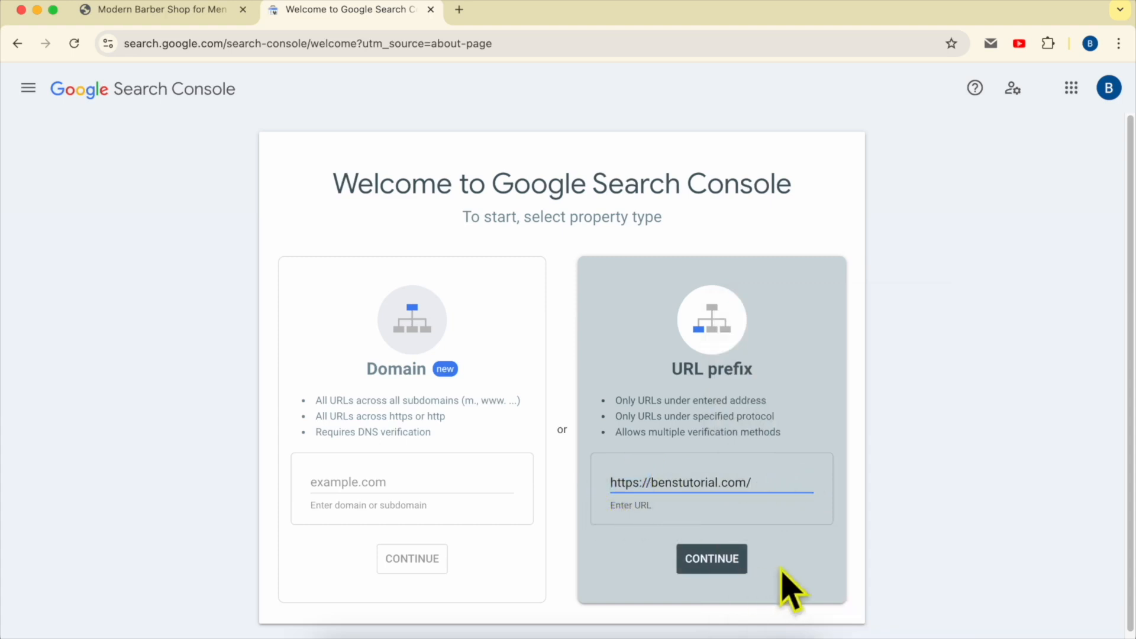
Continue with the URL prefix property and copy the HTML tag verification method's meta tag for the site's home page
click(713, 562)
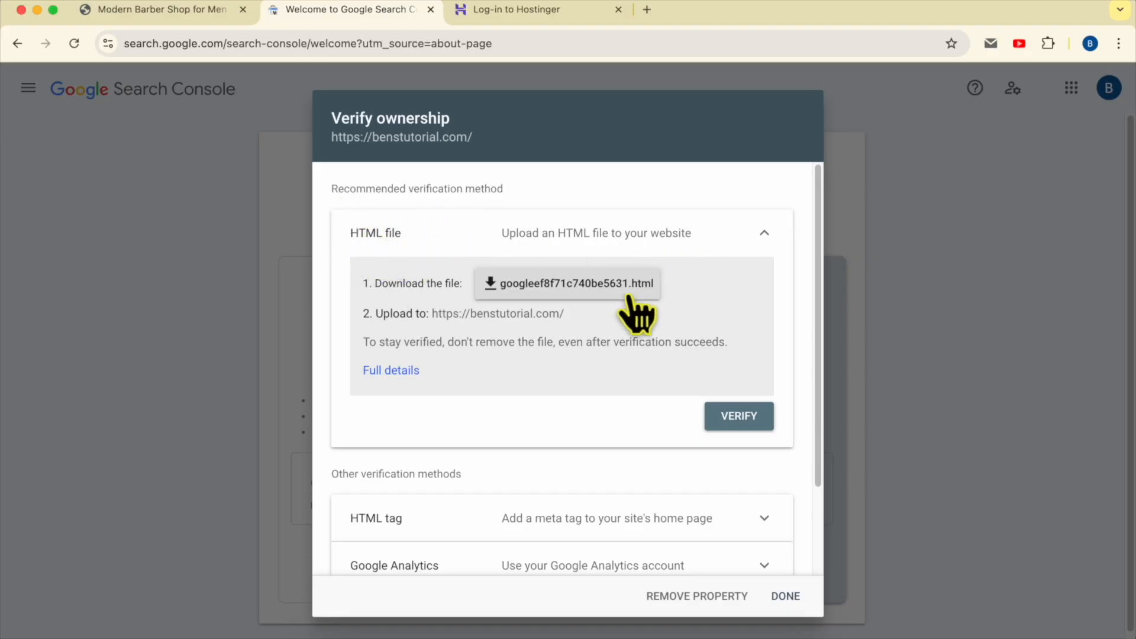
click(766, 235)
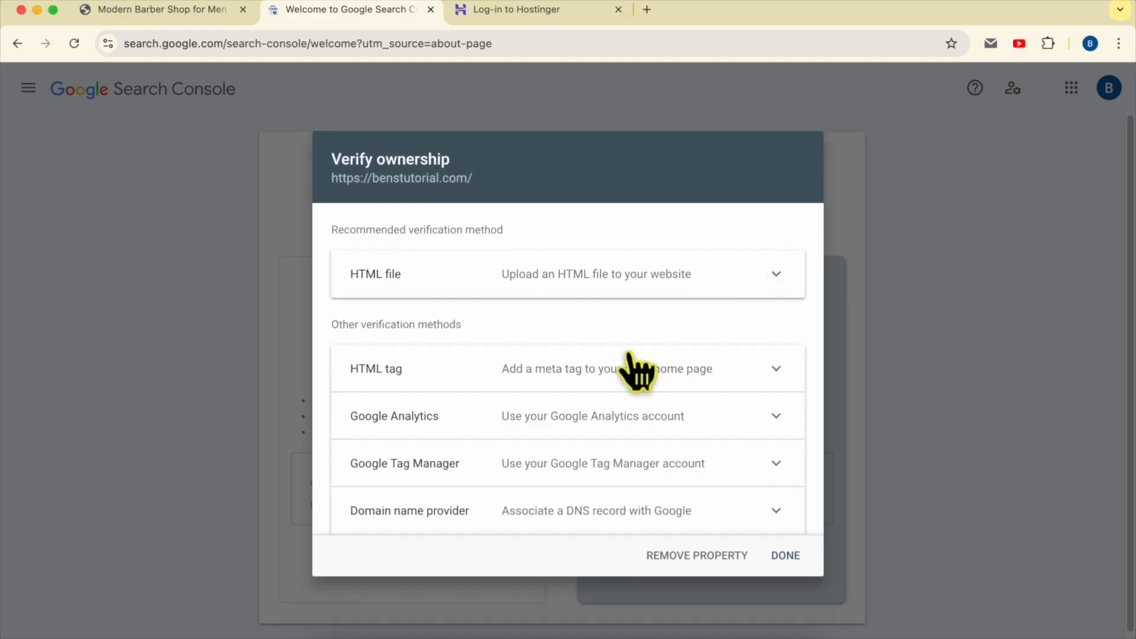
drag(331, 325, 502, 331)
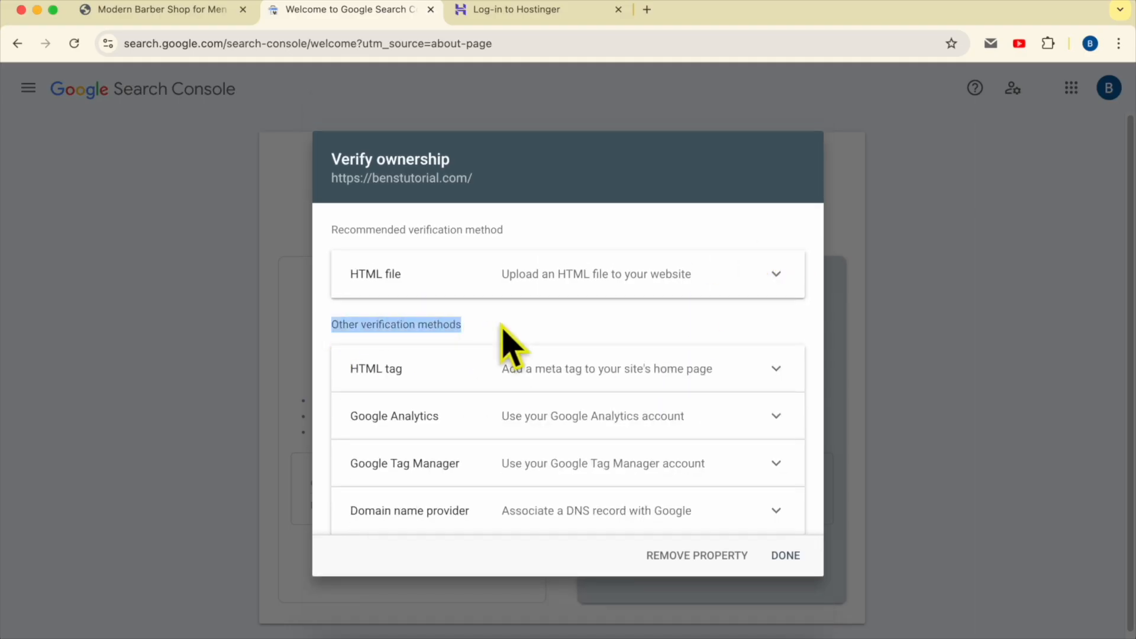
click(534, 329)
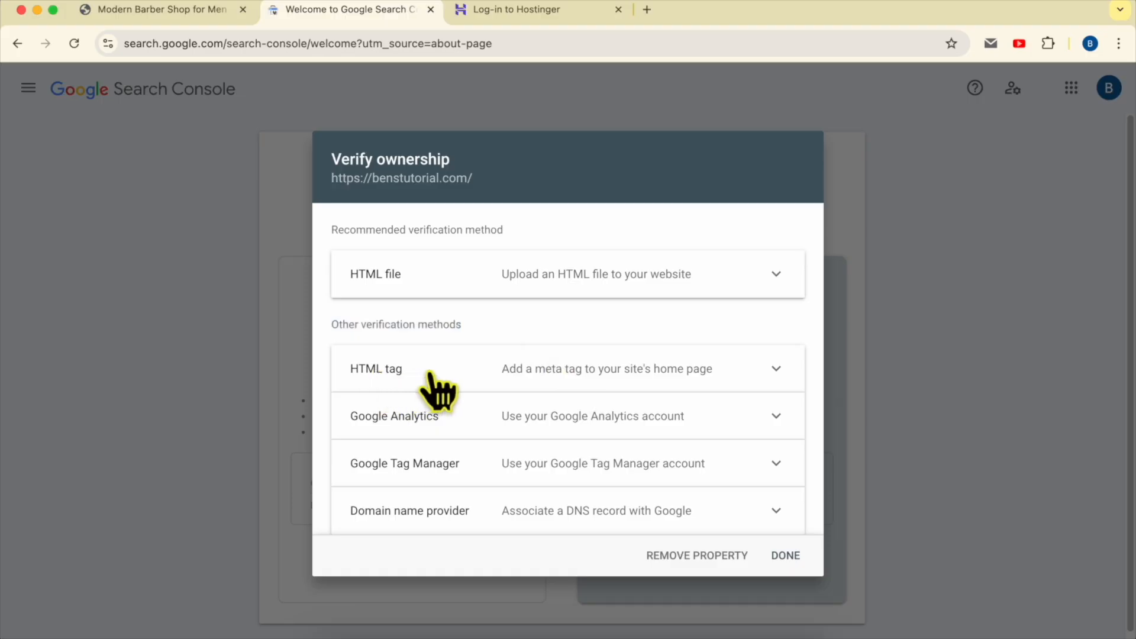
click(585, 369)
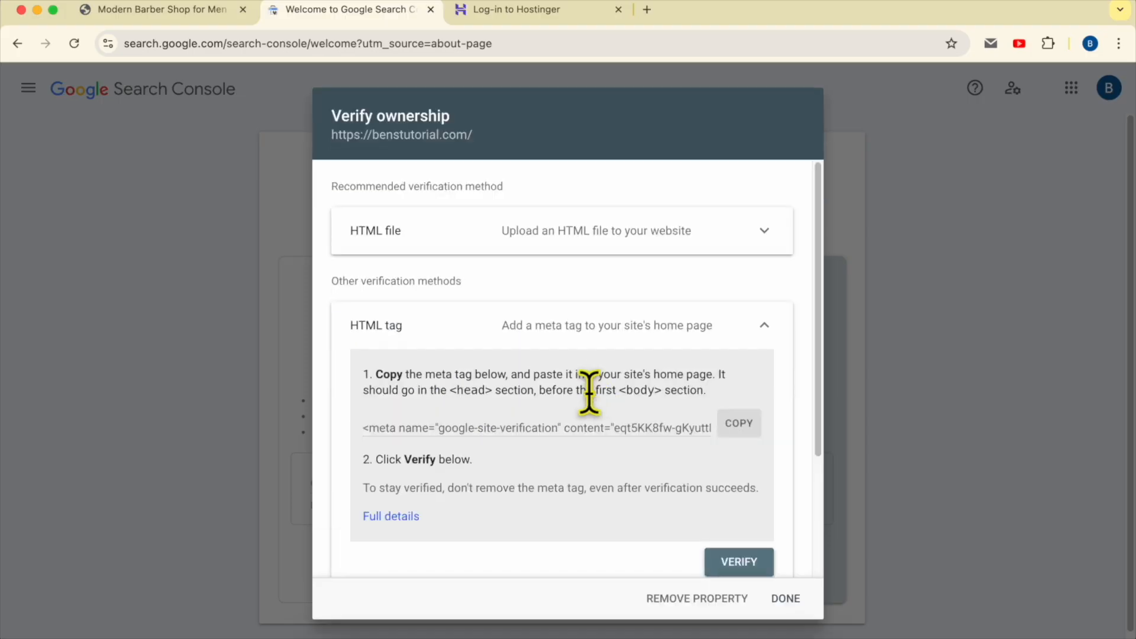
click(731, 431)
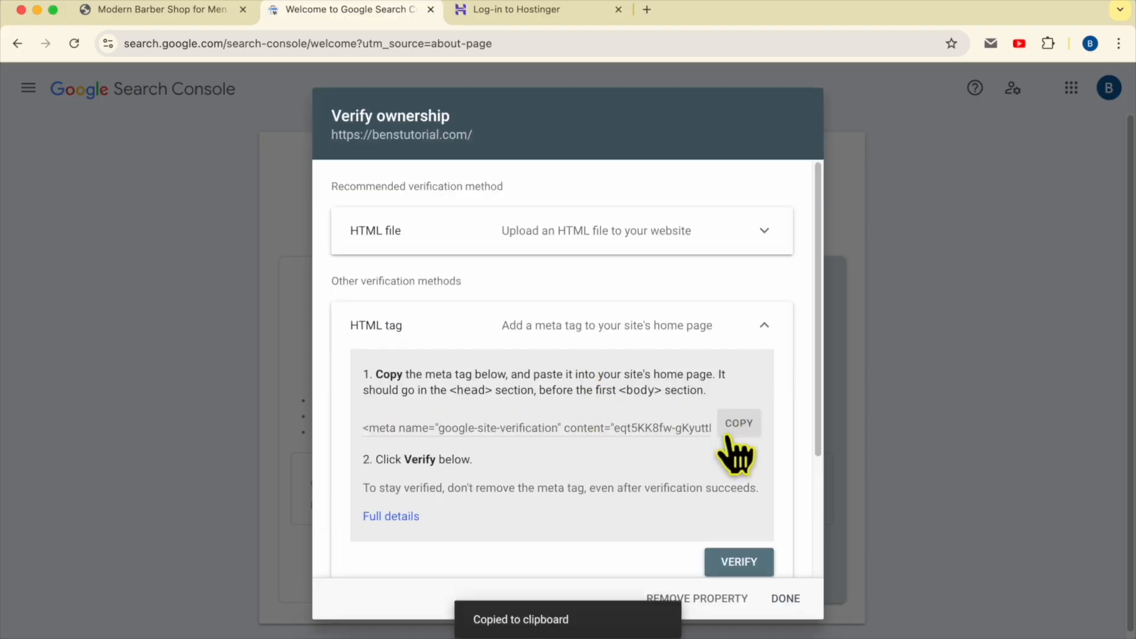
Switch to Hostinger, open the benstutorial.com website for editing from the websites list, and compare it with the live site
click(496, 13)
click(557, 534)
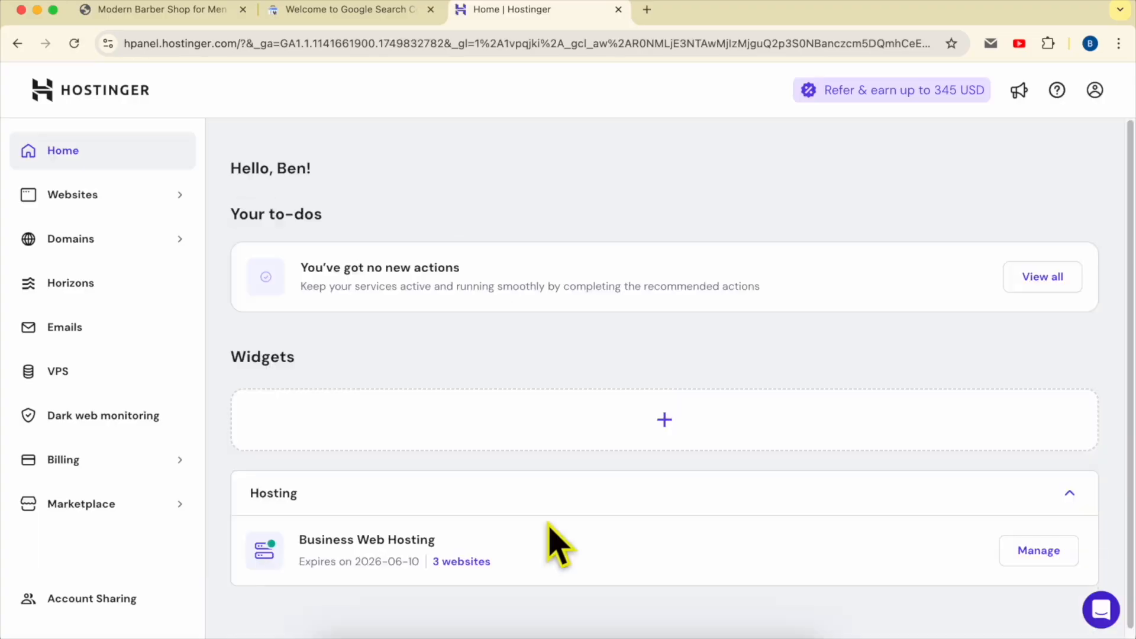
click(130, 197)
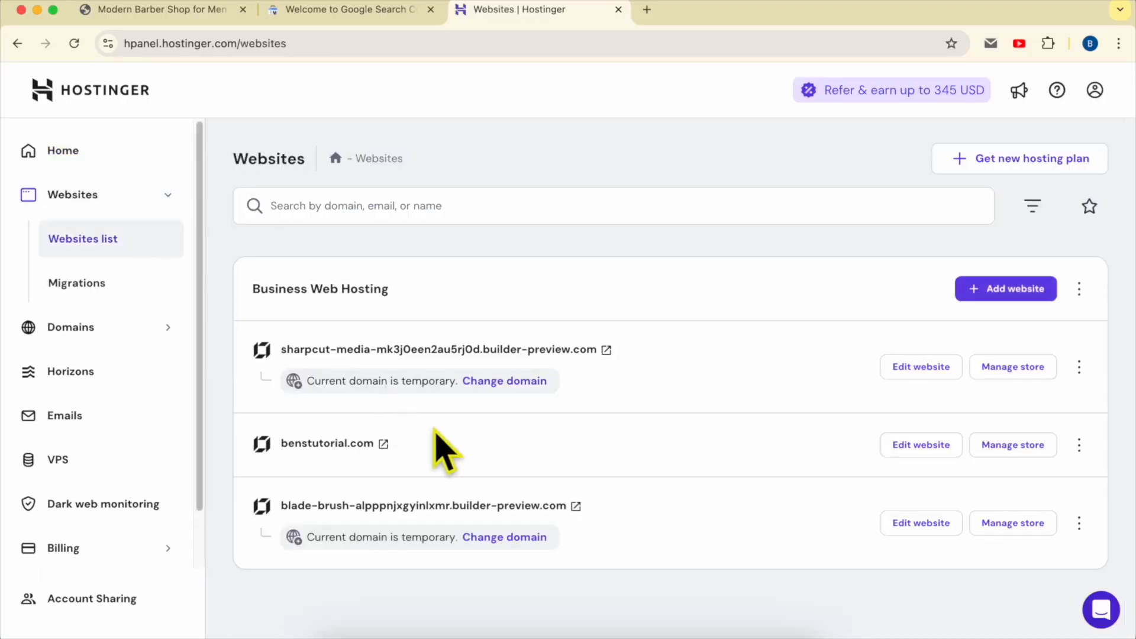
double_click(463, 445)
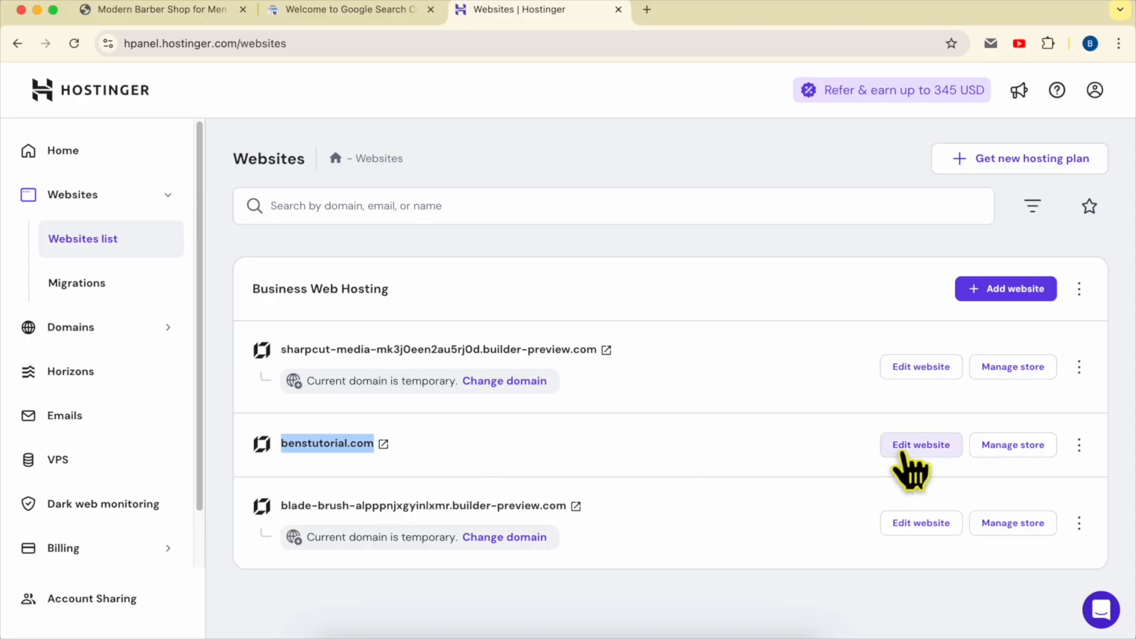
click(927, 448)
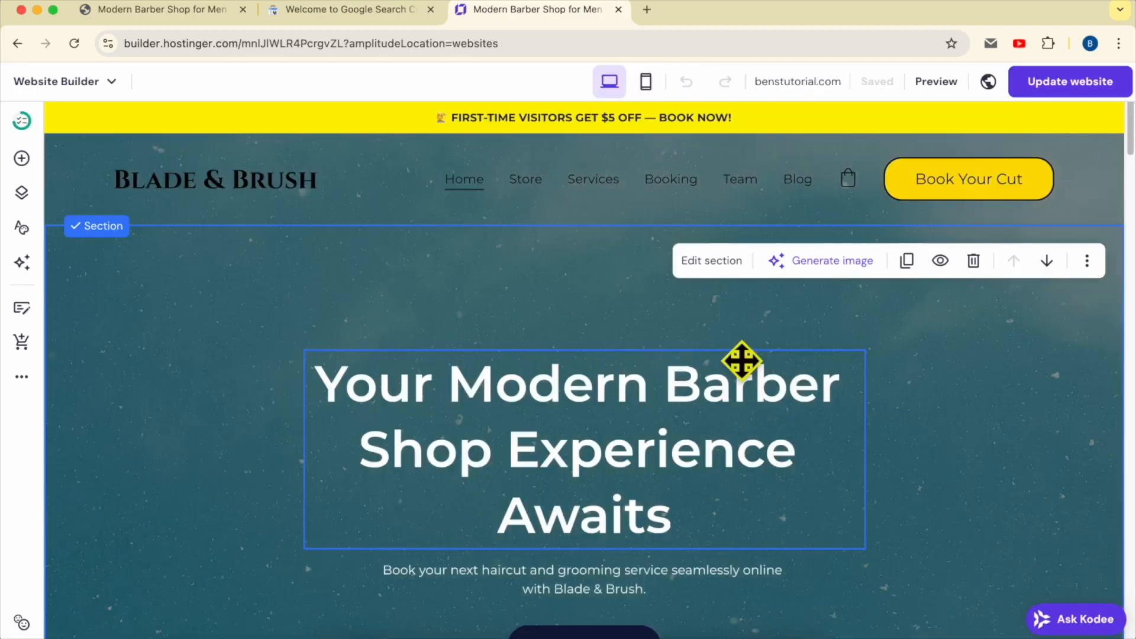
click(195, 22)
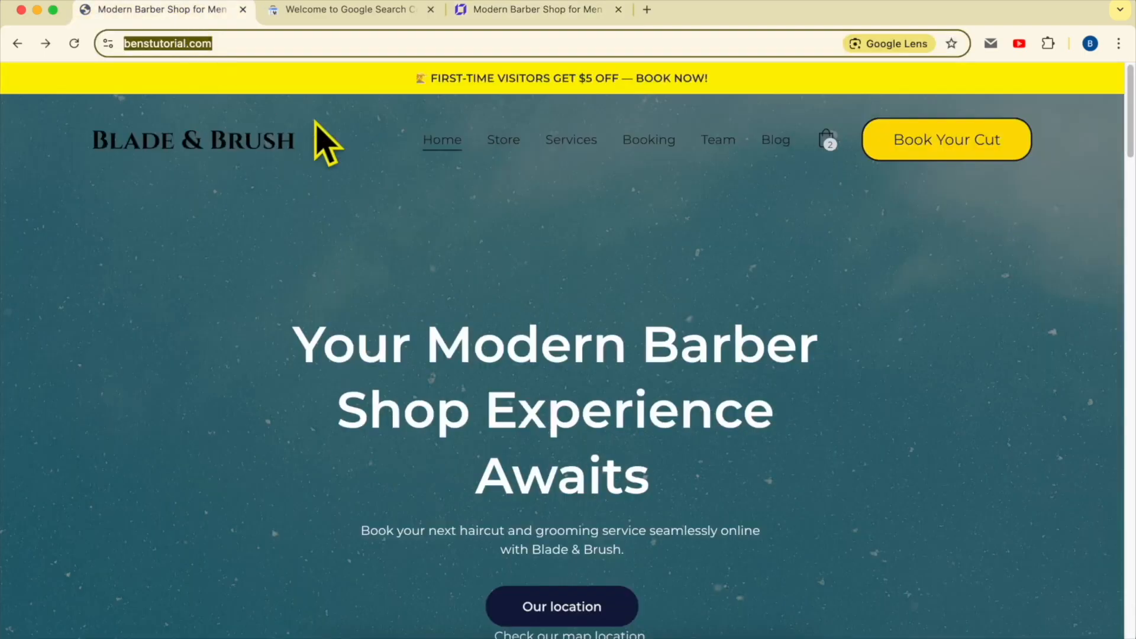
click(548, 16)
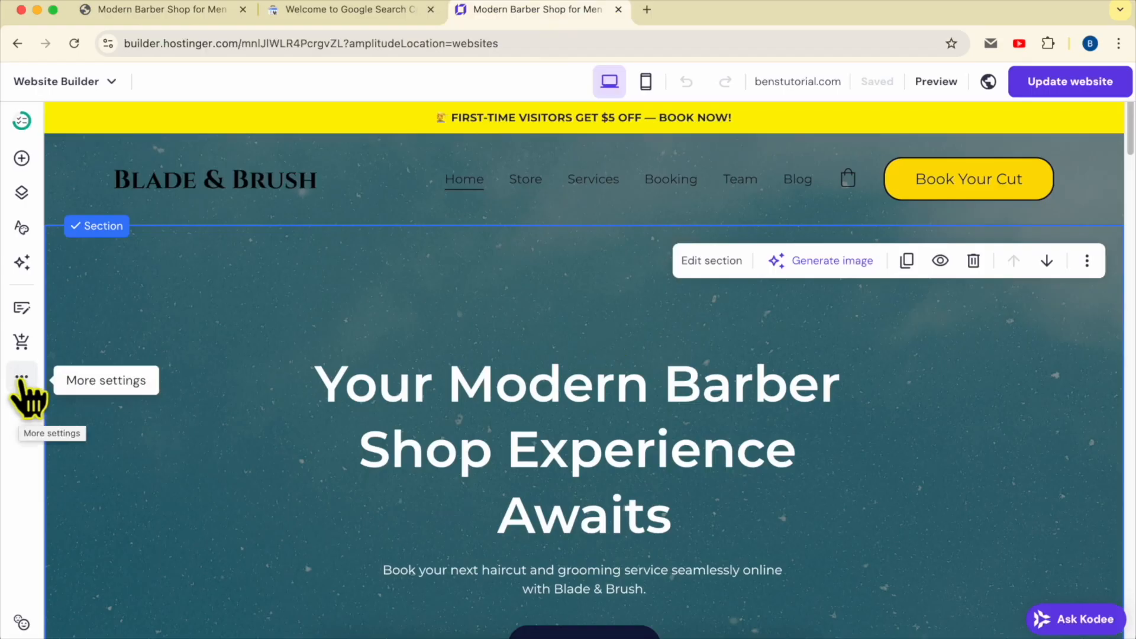
Paste the Google site verification meta tag into the site's Custom code integration, save it, and update the website
click(22, 379)
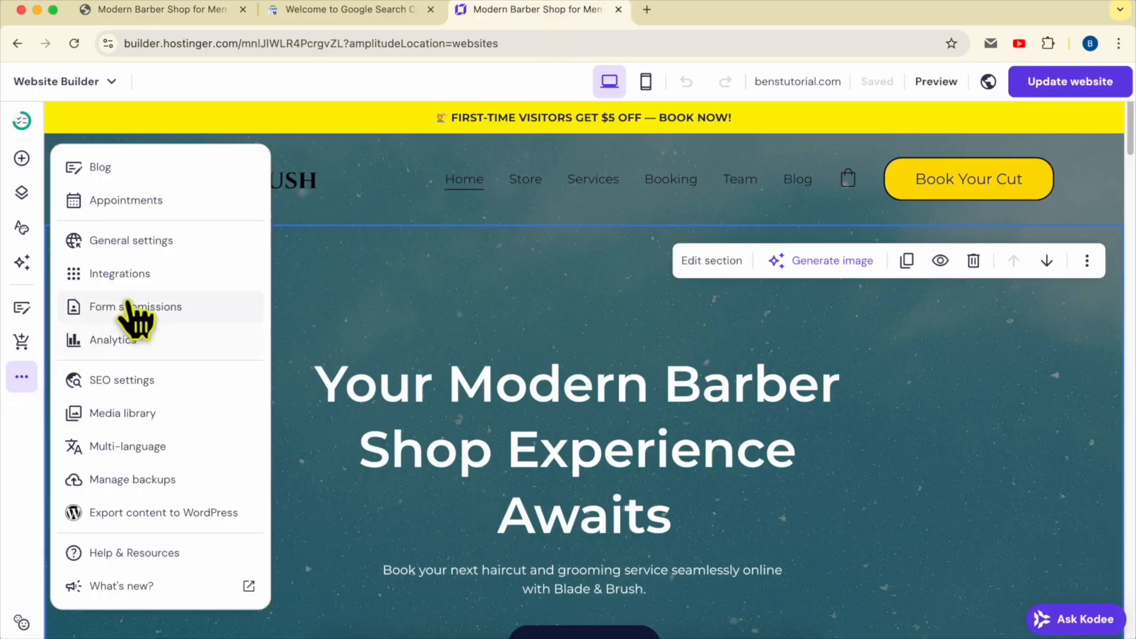
click(171, 279)
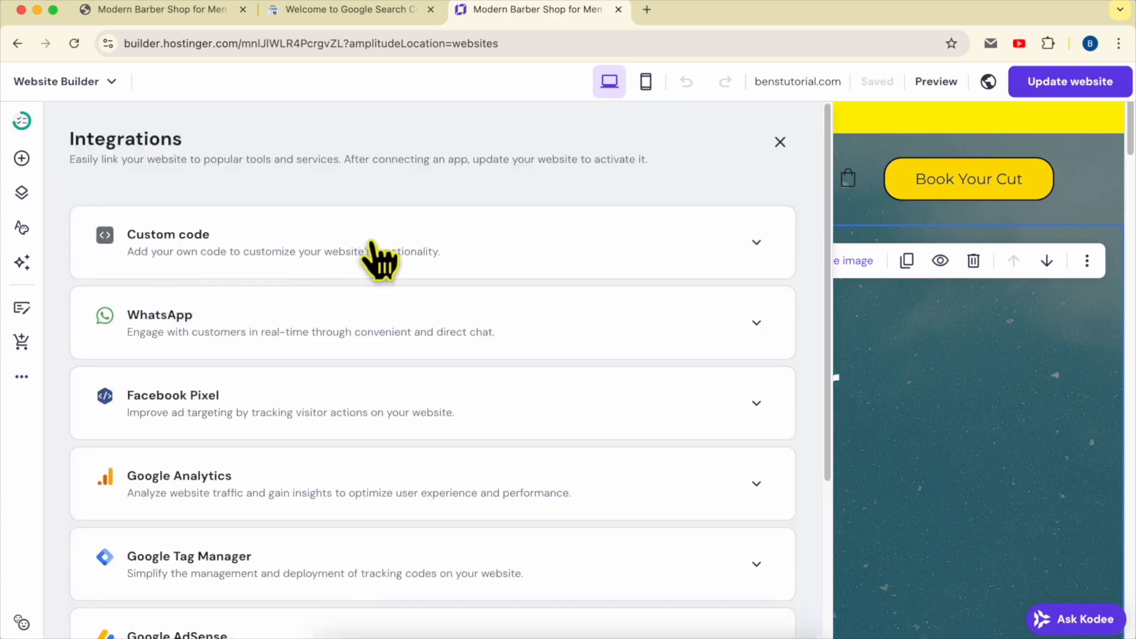
click(533, 234)
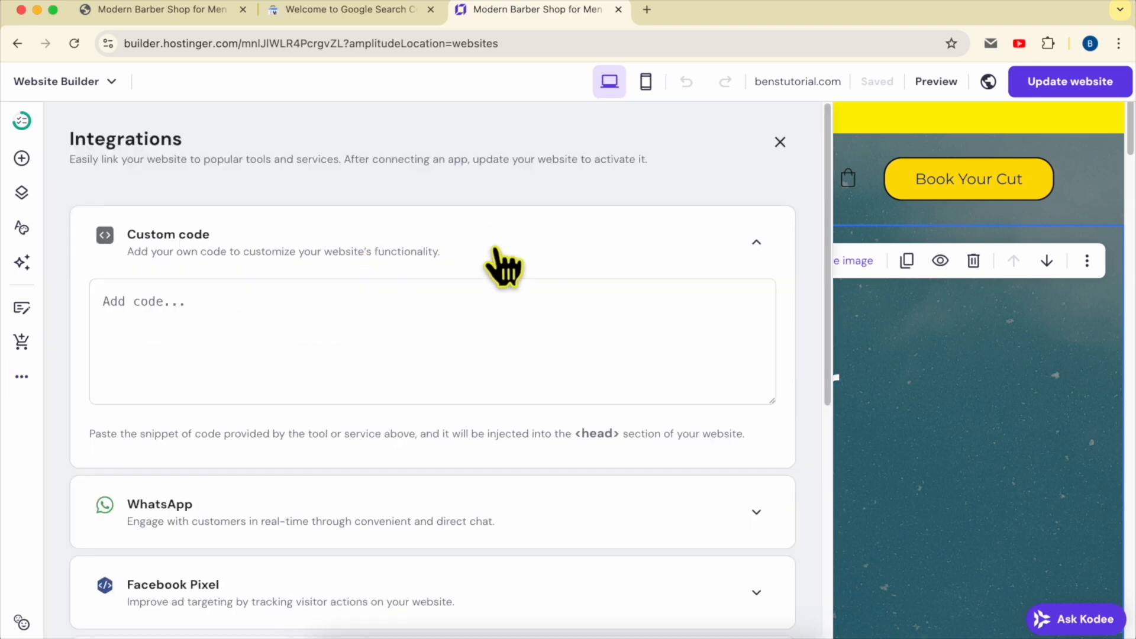
right_click(238, 326)
click(305, 436)
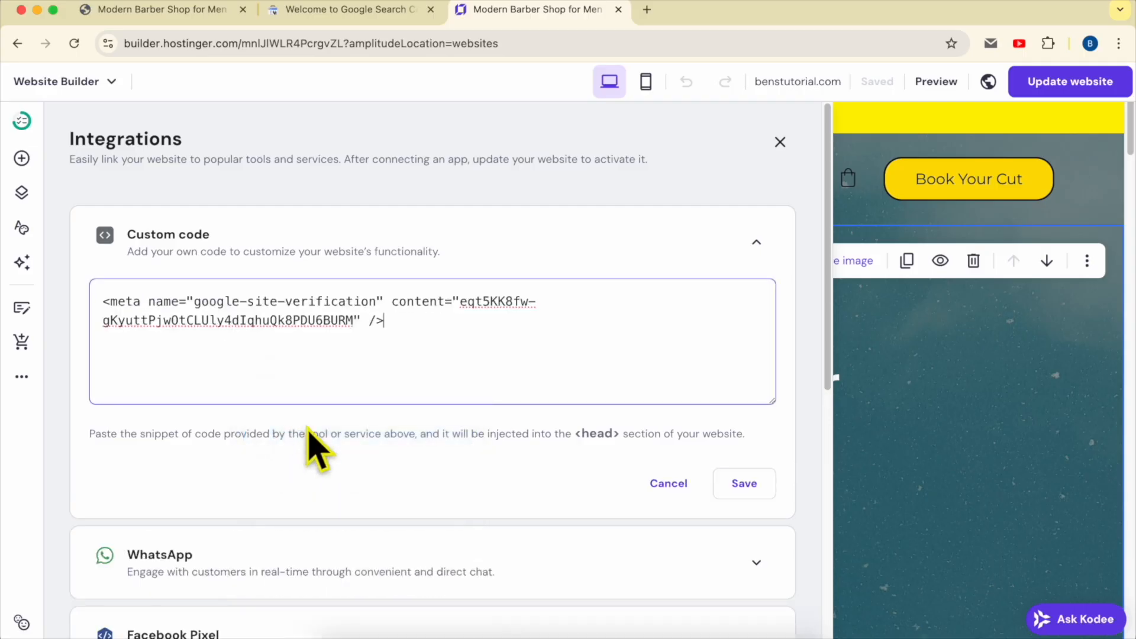
click(747, 488)
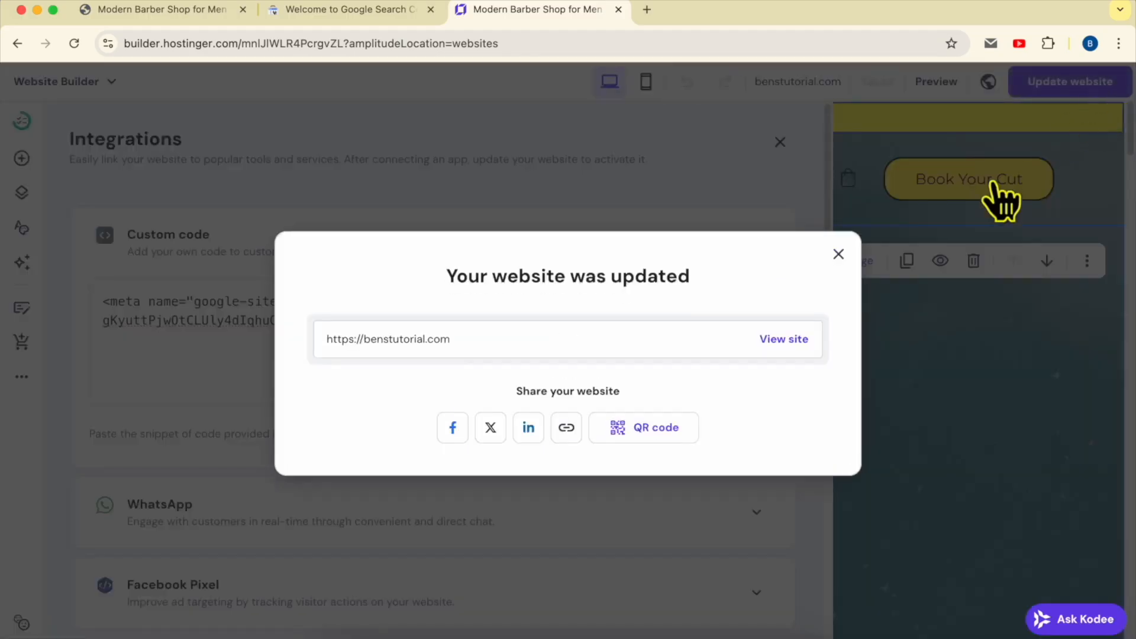
click(359, 12)
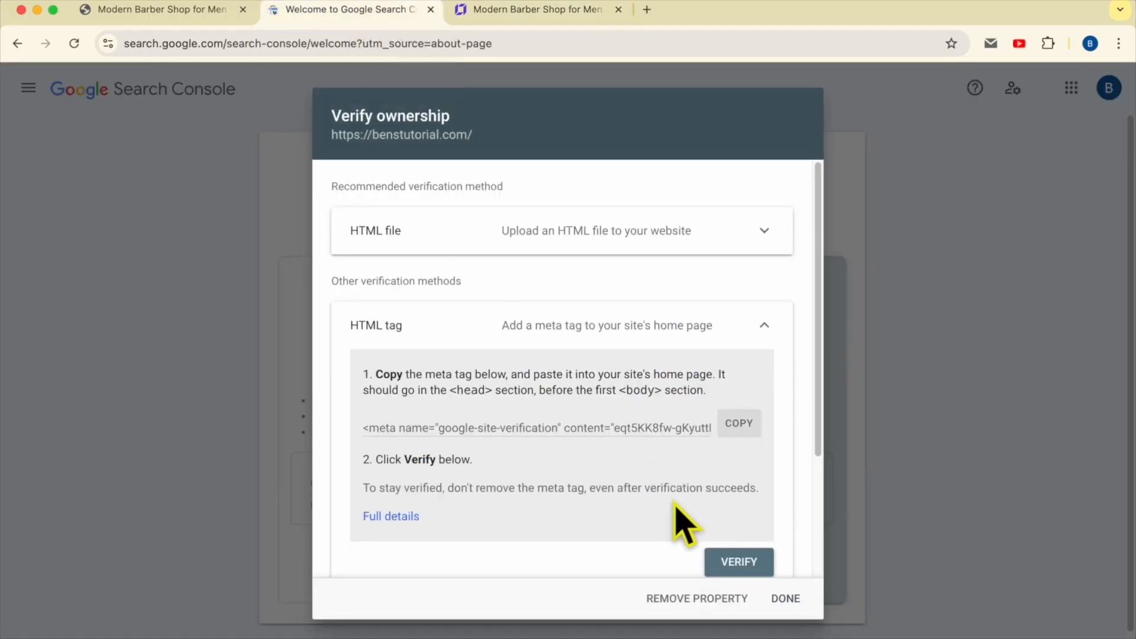
click(747, 563)
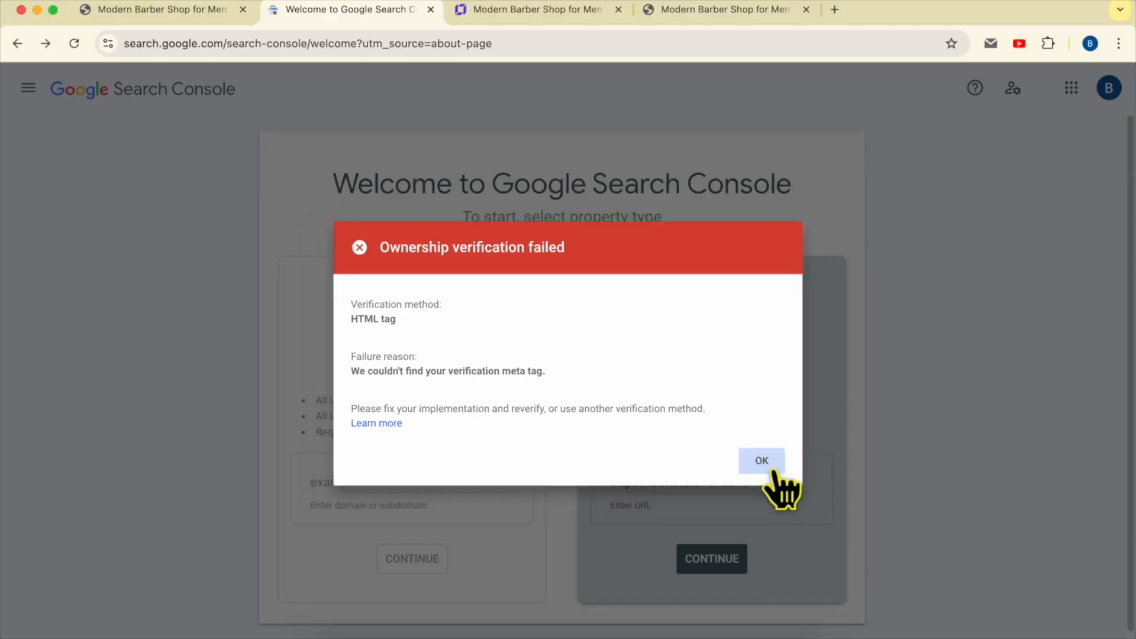
click(763, 461)
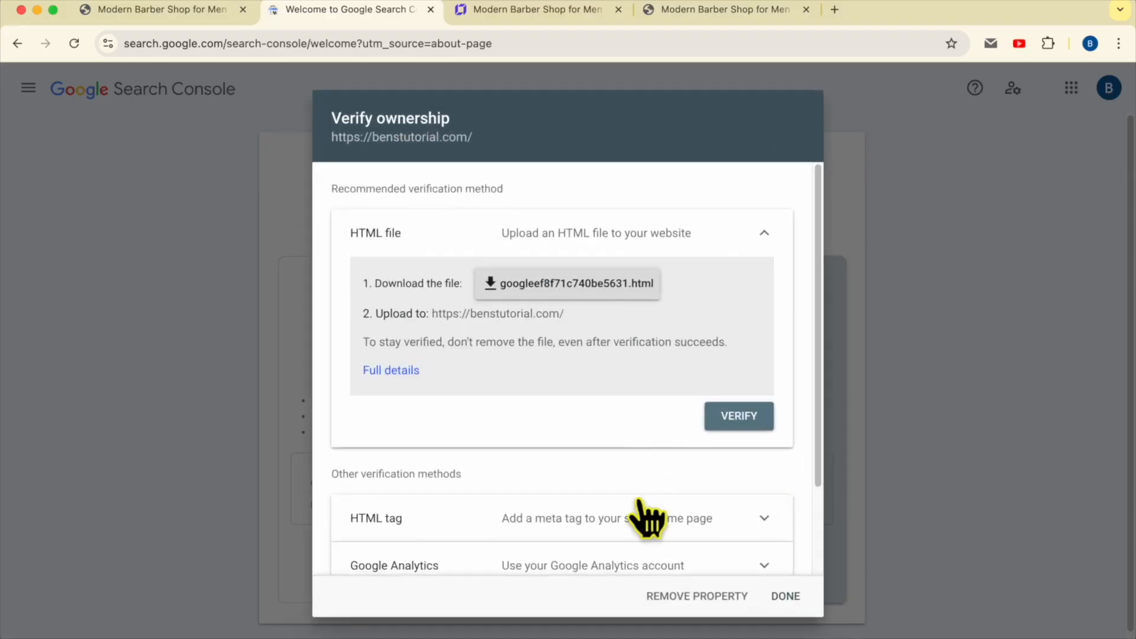
scroll(648, 518, down, 2)
click(524, 458)
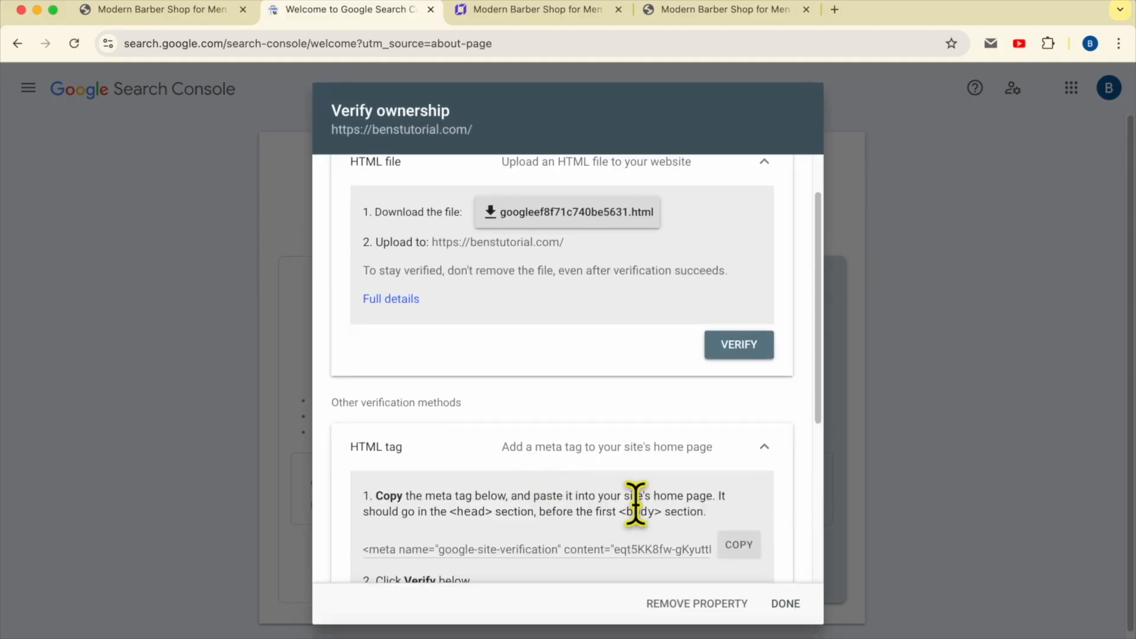
scroll(748, 489, down, 5)
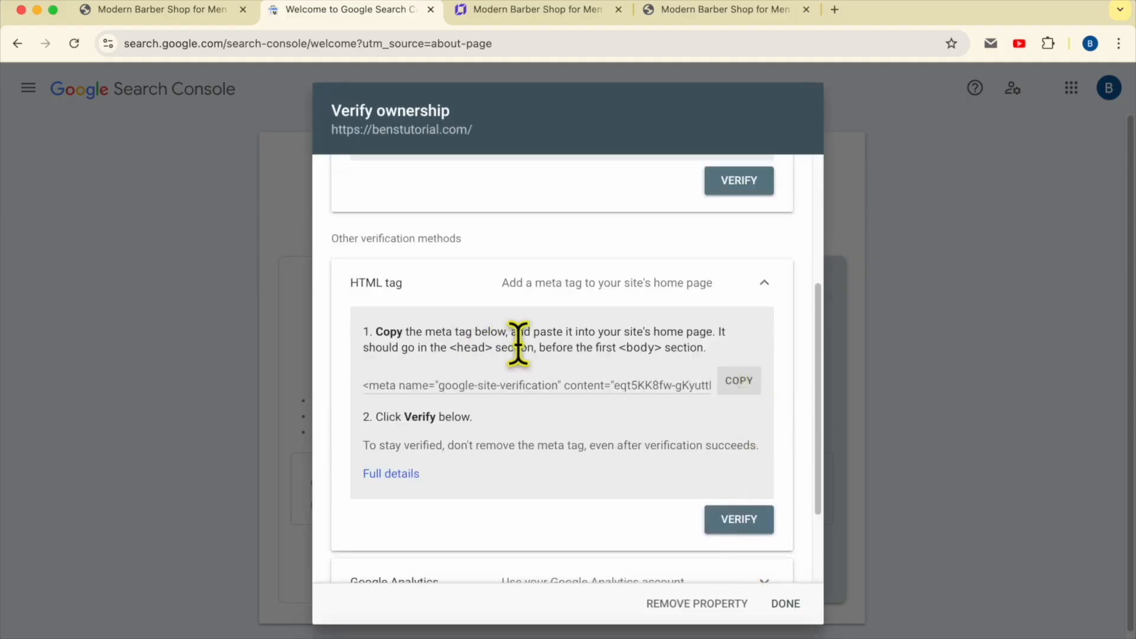
click(734, 521)
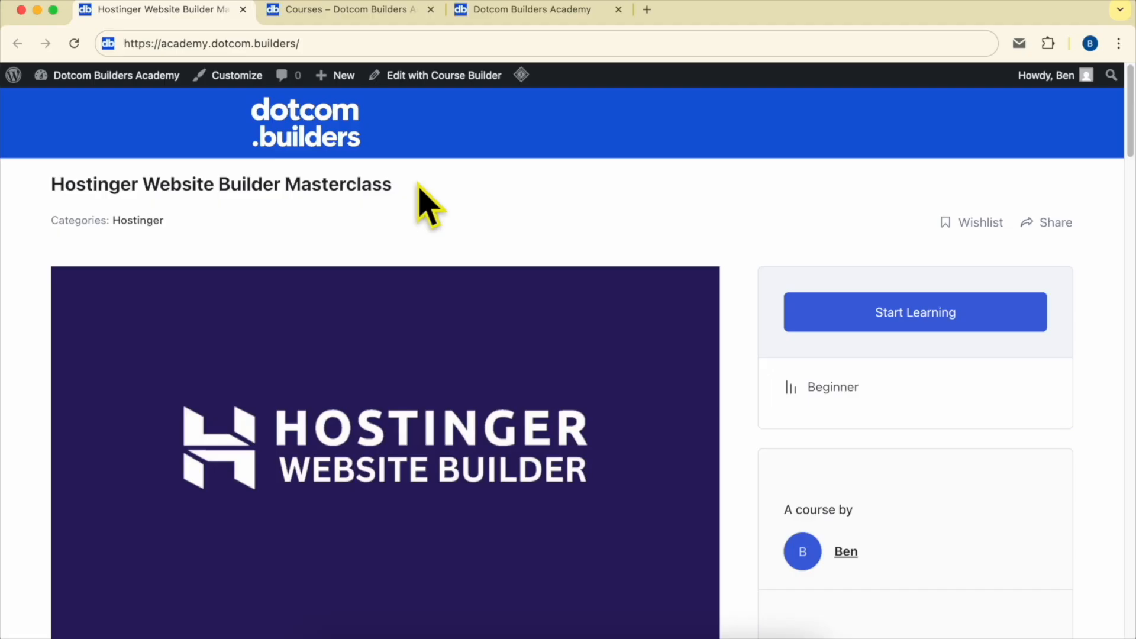
Examine the lesson list of the Hostinger Website Builder Masterclass course, expanding the Editing Page Content section
scroll(428, 204, down, 15)
scroll(427, 204, down, 2)
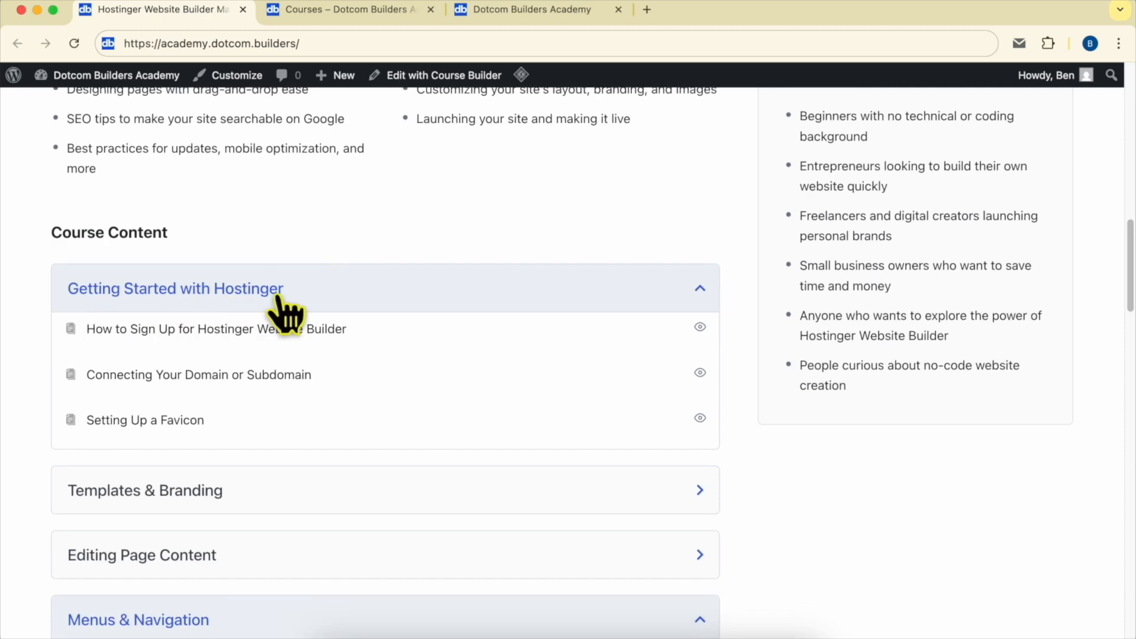
scroll(237, 331, down, 4)
scroll(178, 308, down, 2)
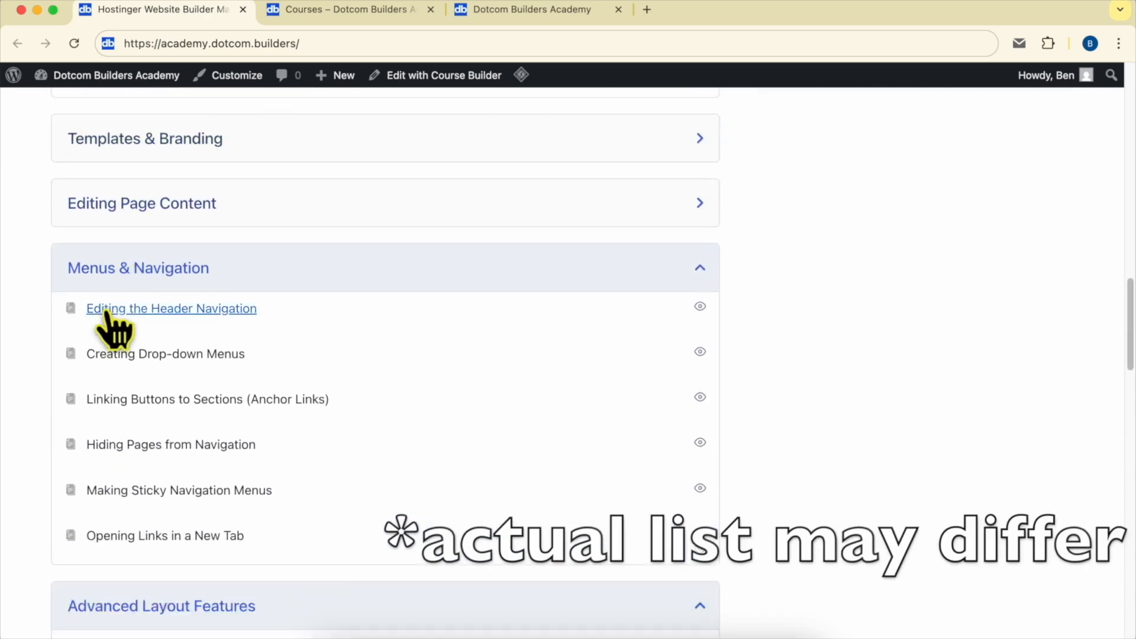
click(195, 213)
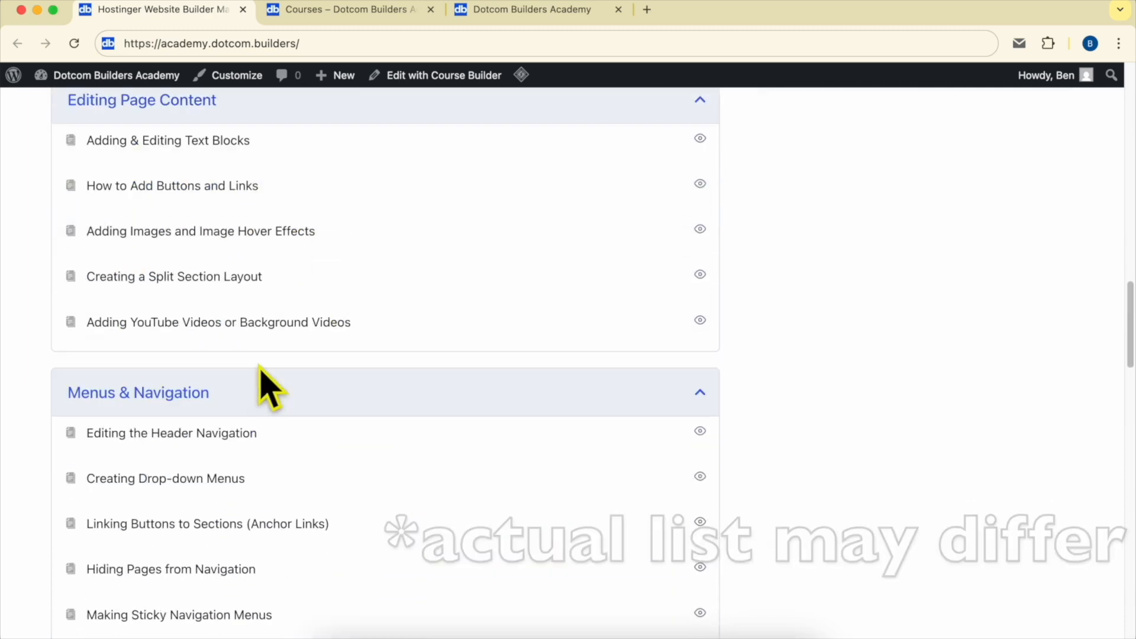
scroll(270, 388, down, 3)
scroll(261, 261, down, 7)
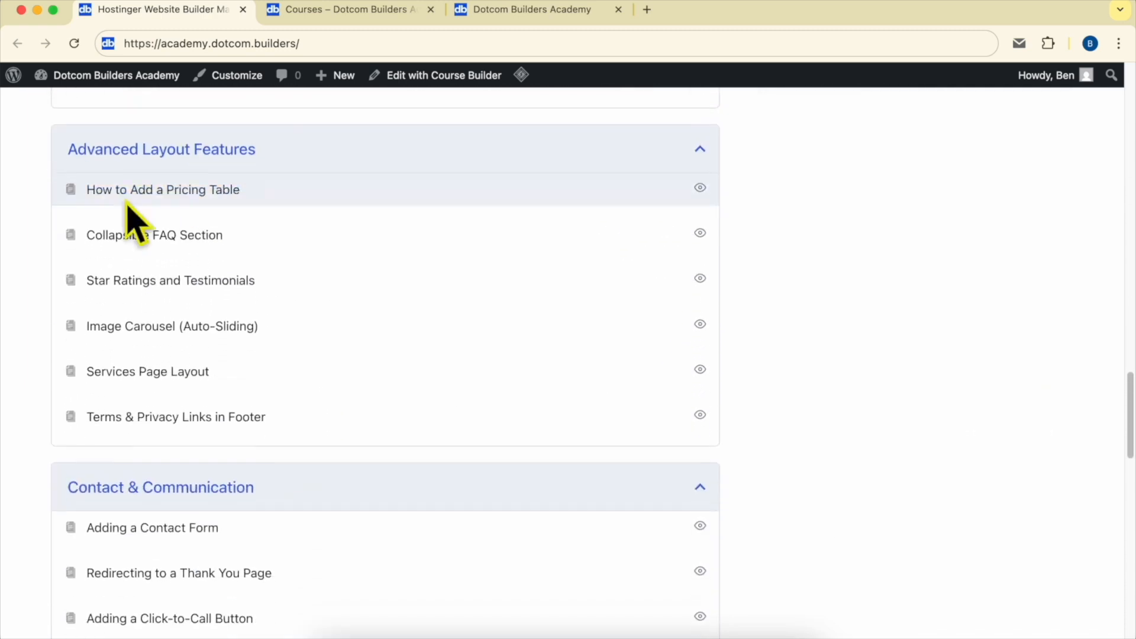
scroll(312, 172, down, 6)
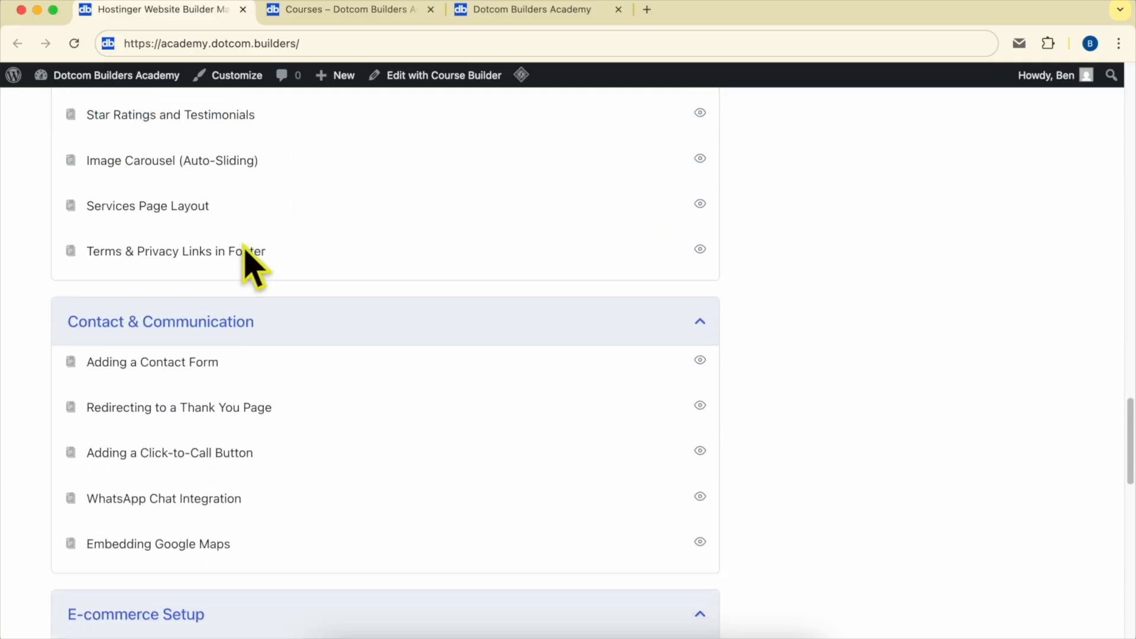
scroll(359, 172, down, 7)
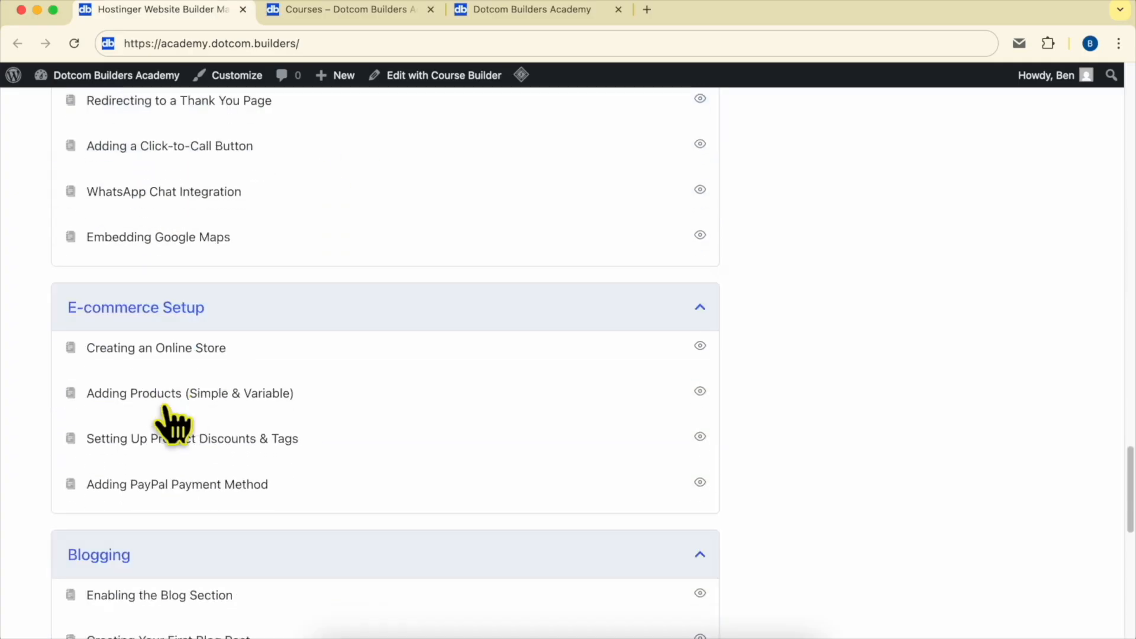
scroll(135, 382, down, 6)
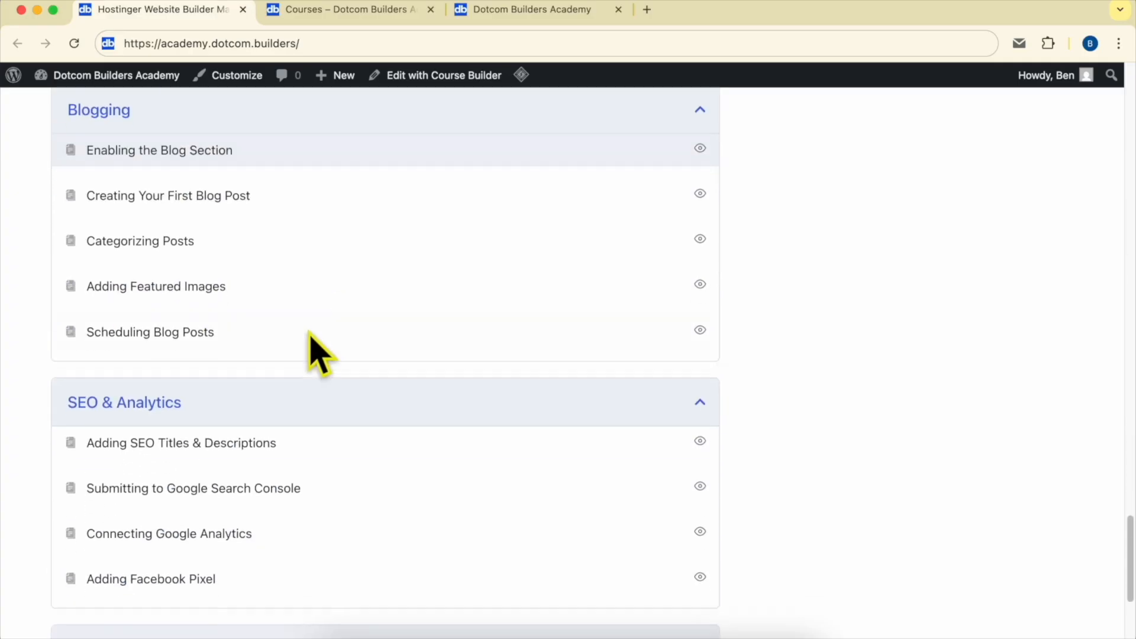
scroll(264, 254, down, 2)
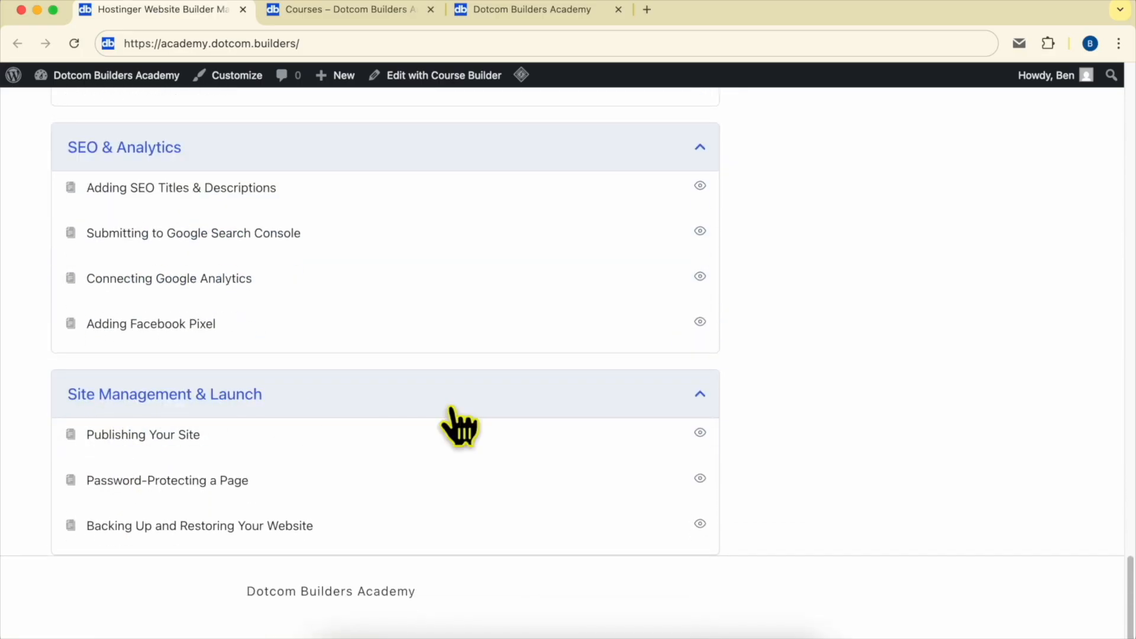
scroll(457, 423, up, 20)
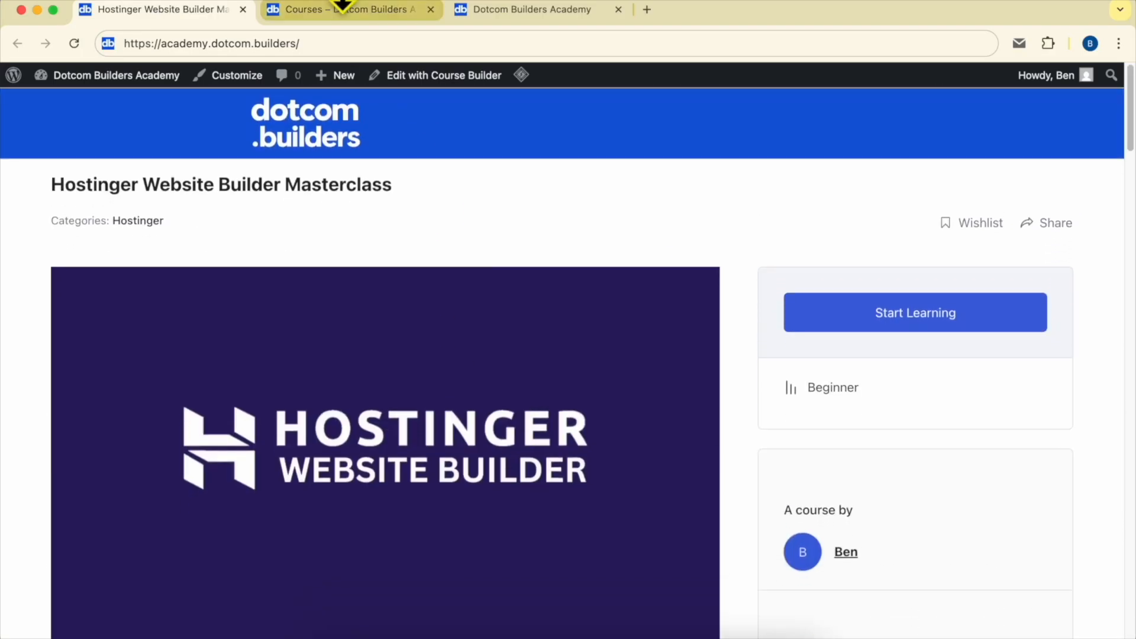
Look over the academy's course catalogue and its join page at academy.dotcom.builders
click(342, 7)
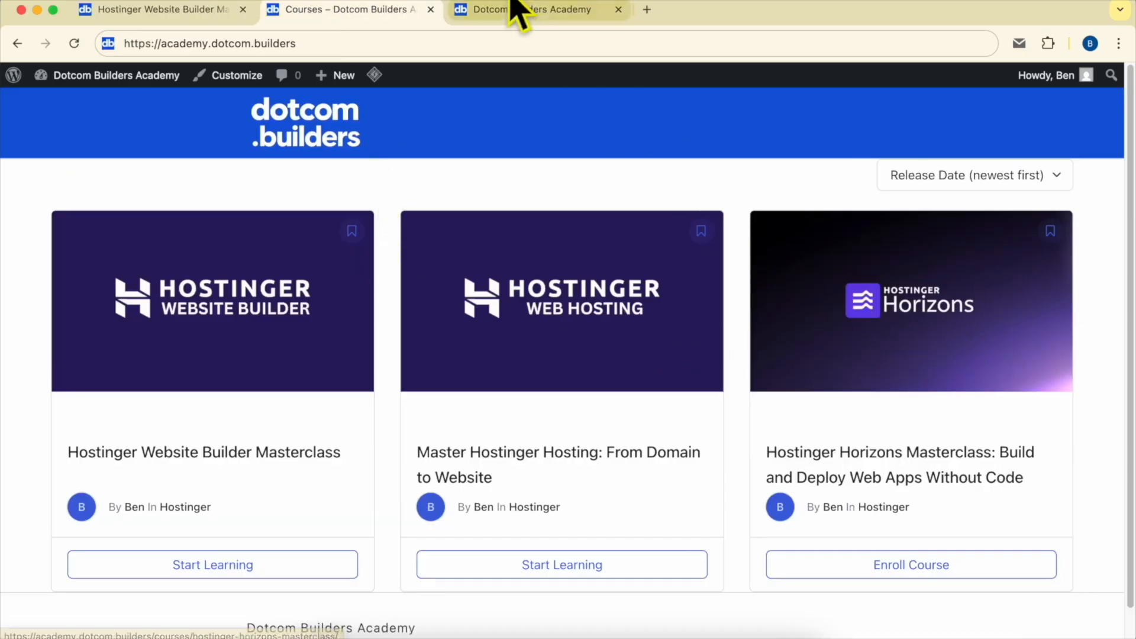
click(500, 15)
drag(145, 43, 356, 42)
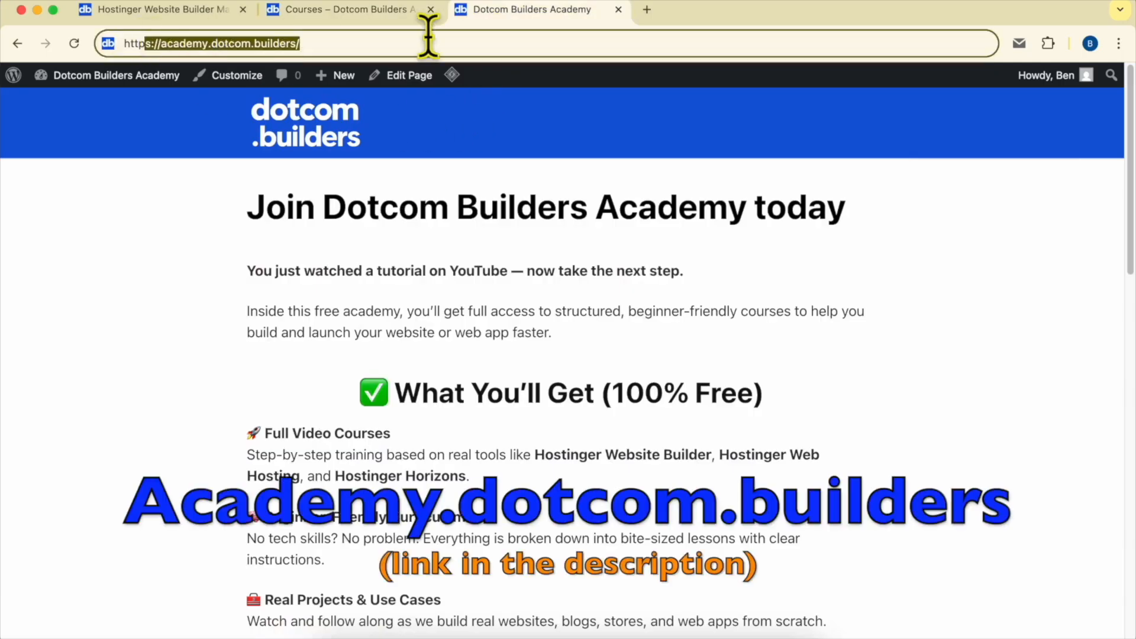
scroll(664, 310, down, 15)
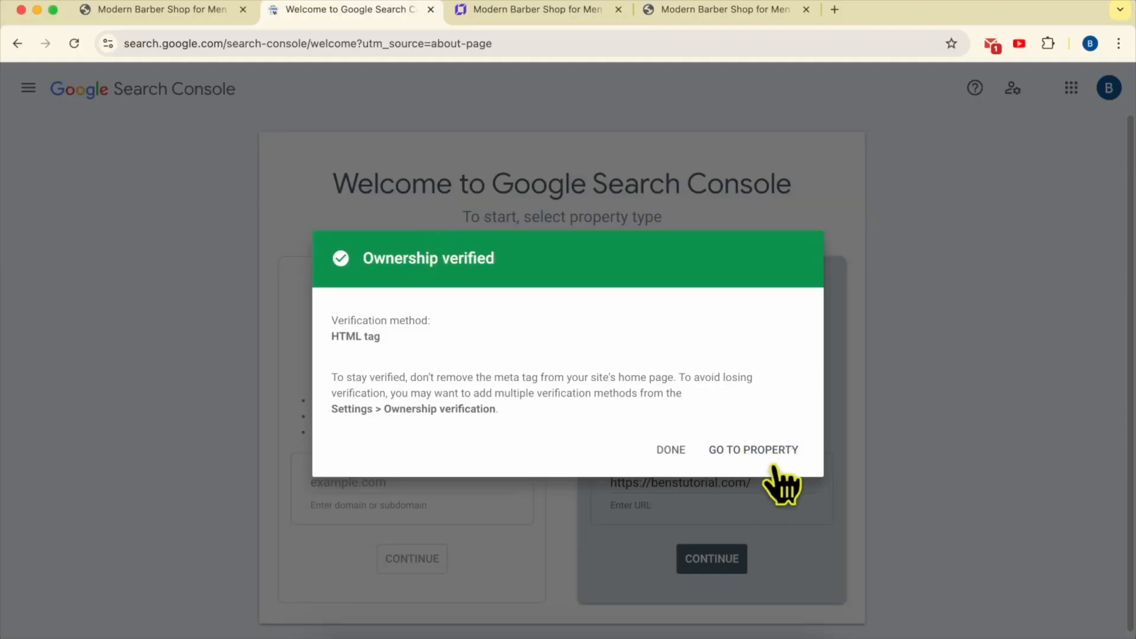
triple_click(393, 258)
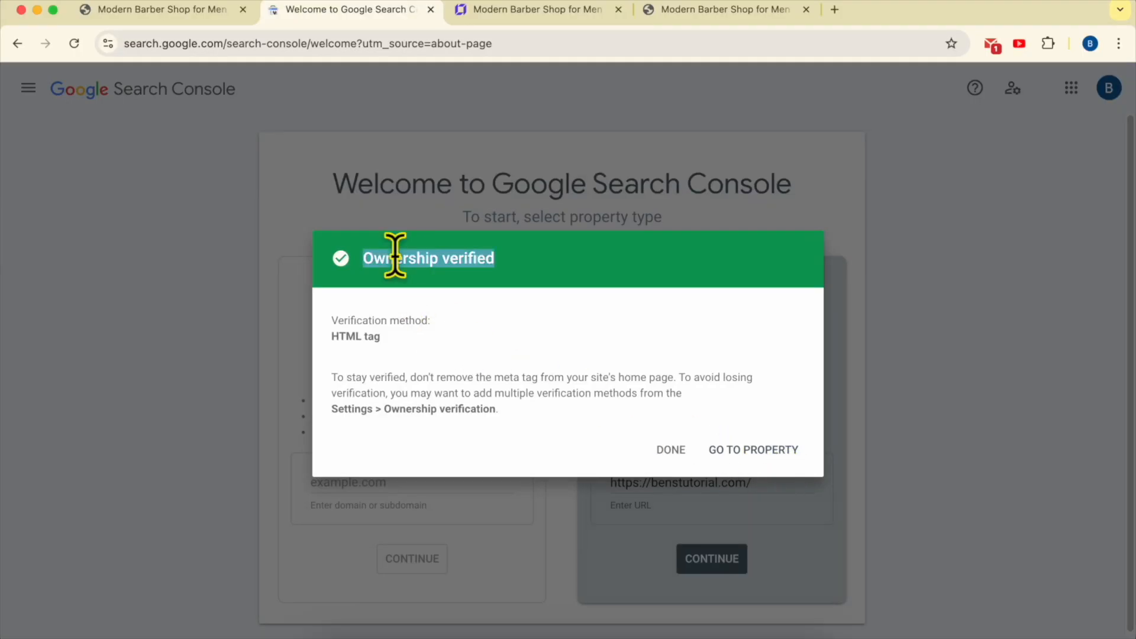
click(569, 323)
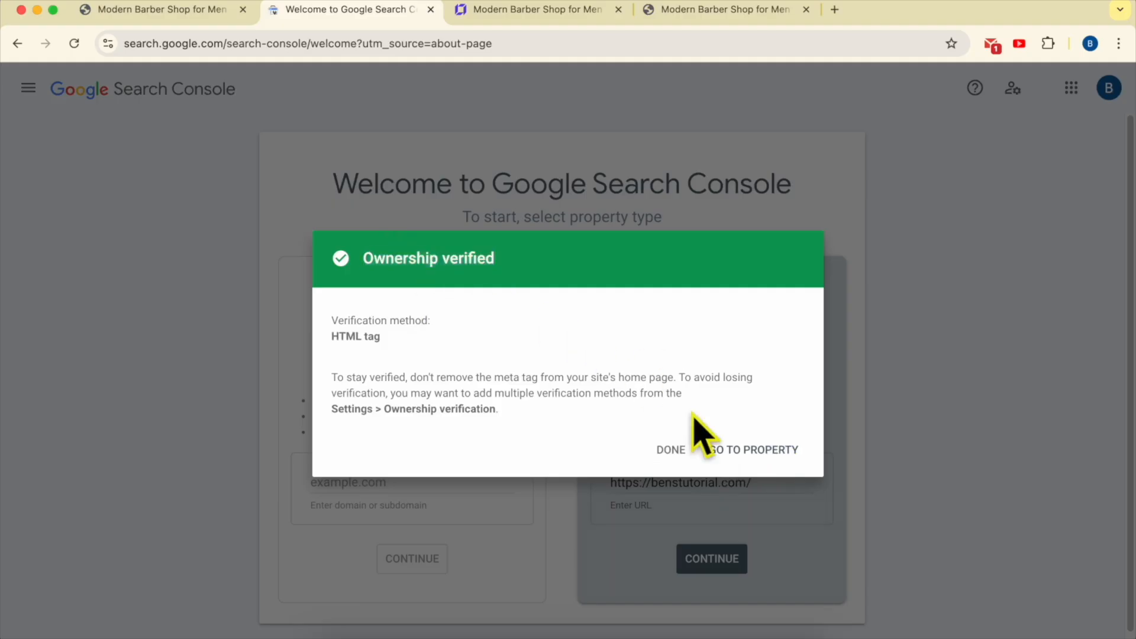
click(751, 452)
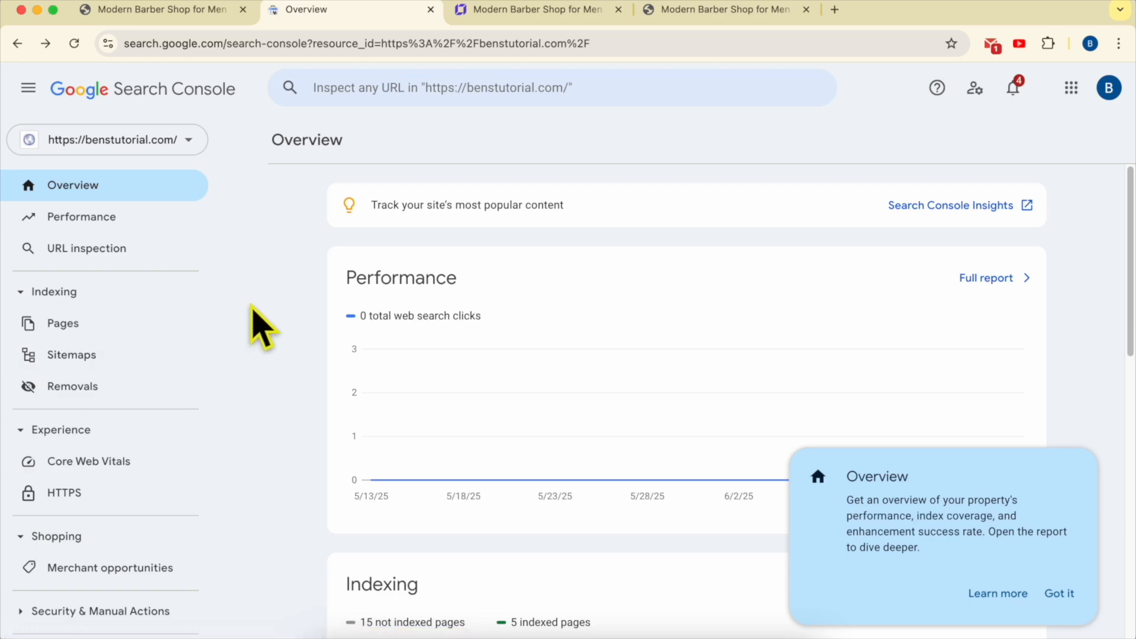
click(145, 353)
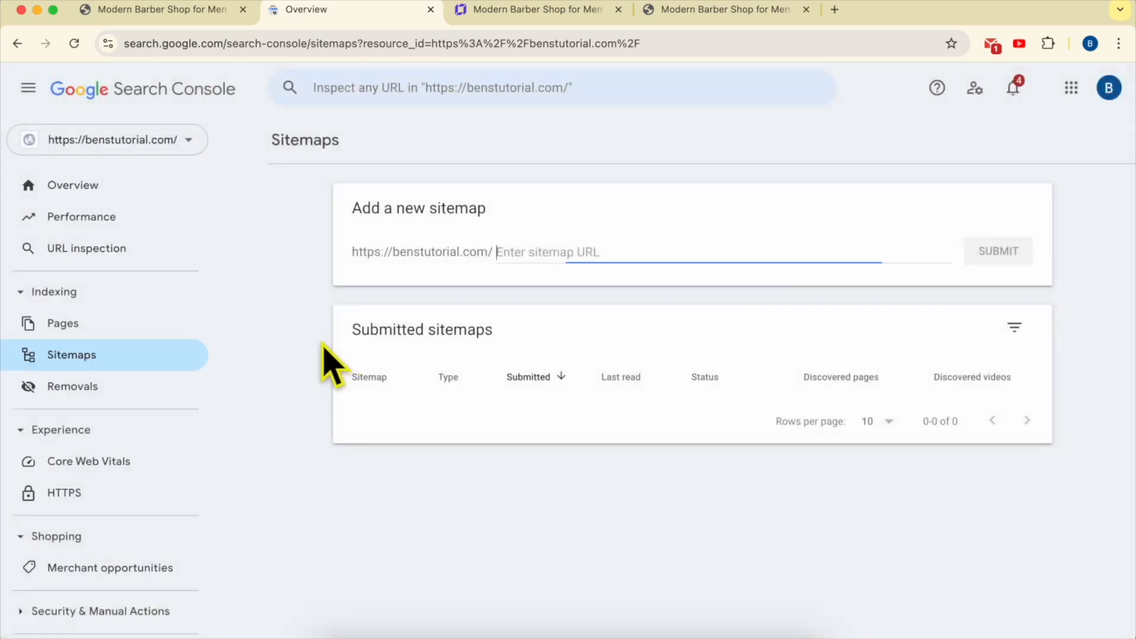
click(535, 270)
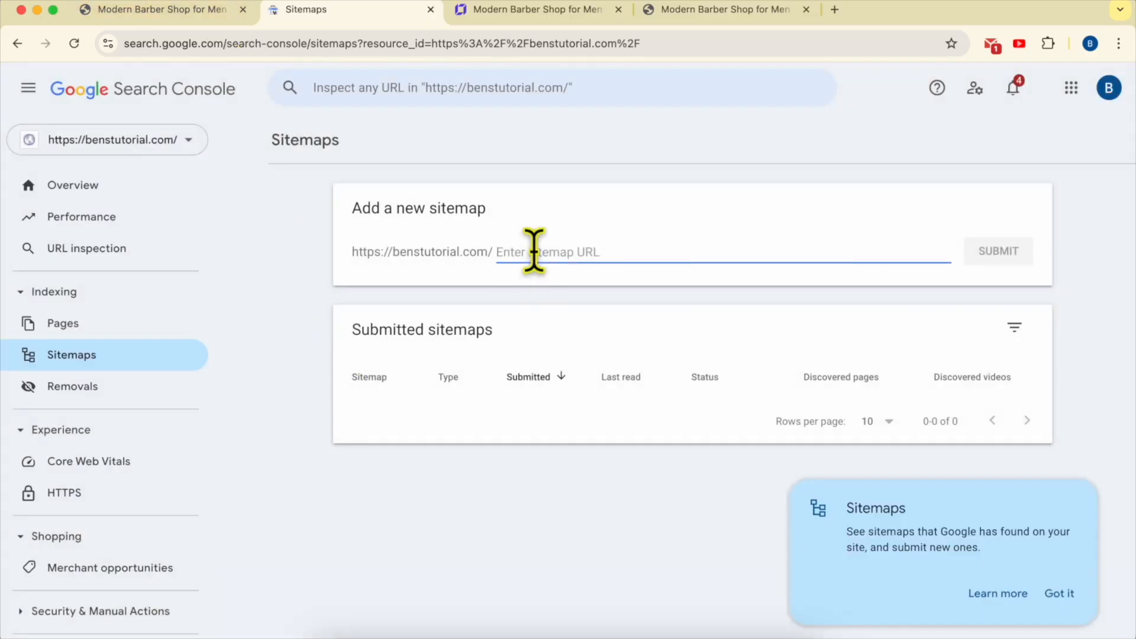
text(sitemap.xml)
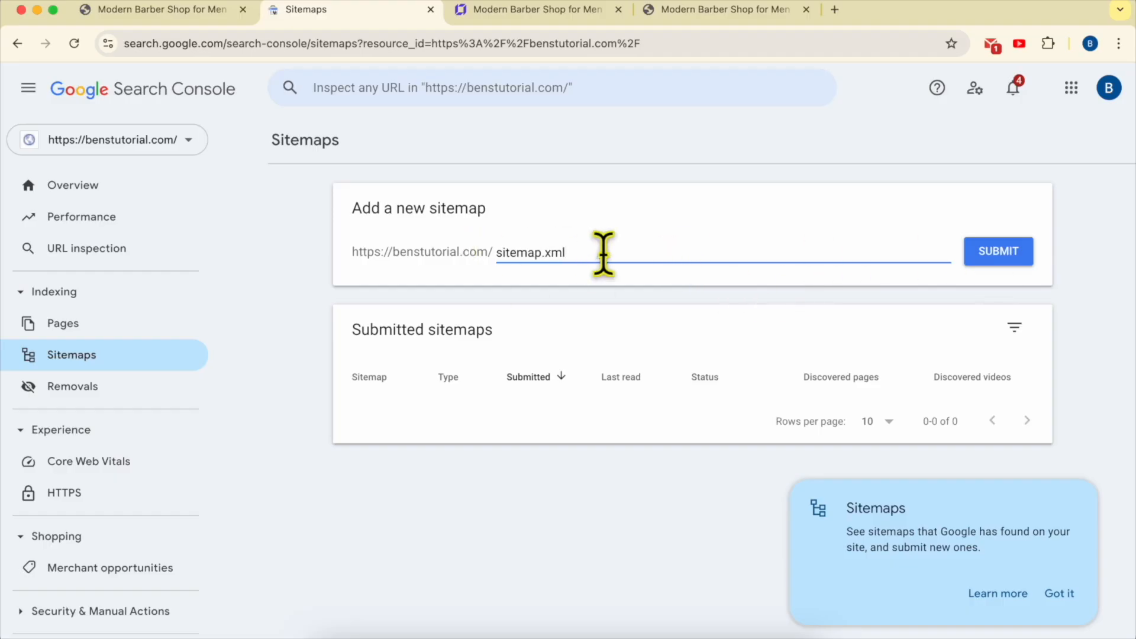
drag(592, 259, 436, 254)
click(1000, 258)
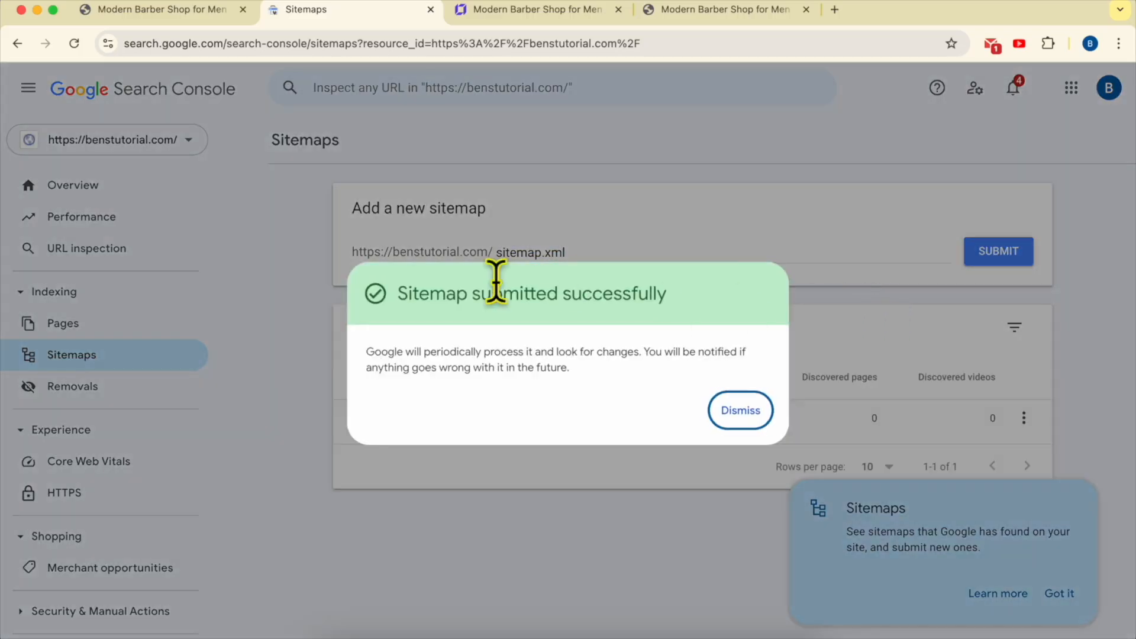
drag(400, 290, 685, 291)
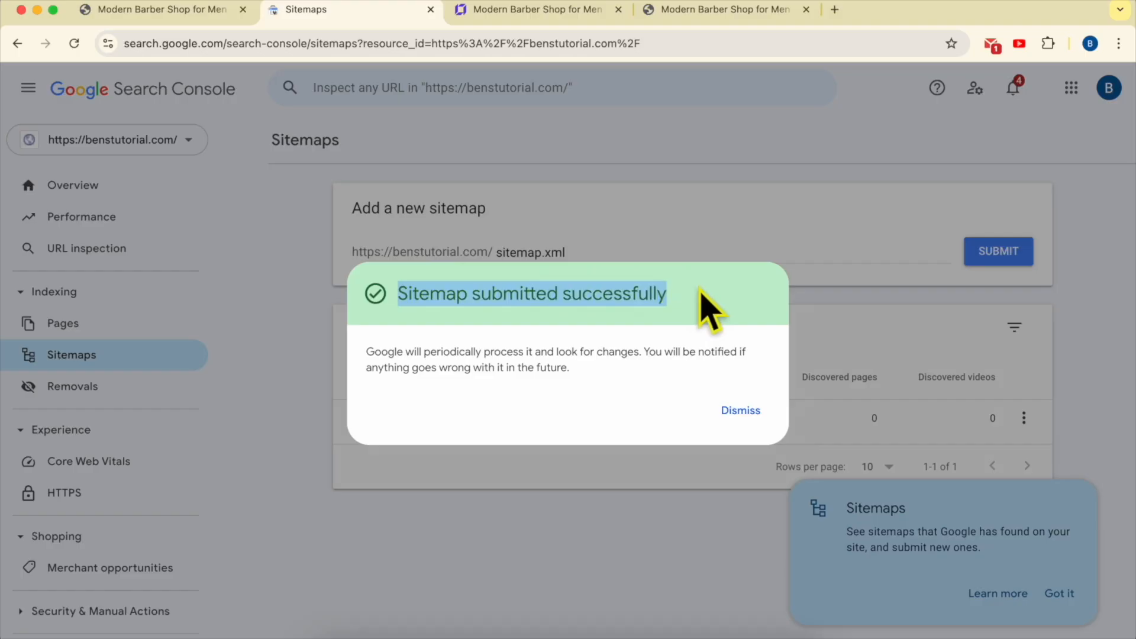
click(707, 305)
drag(366, 352, 565, 350)
click(588, 349)
drag(645, 351, 635, 373)
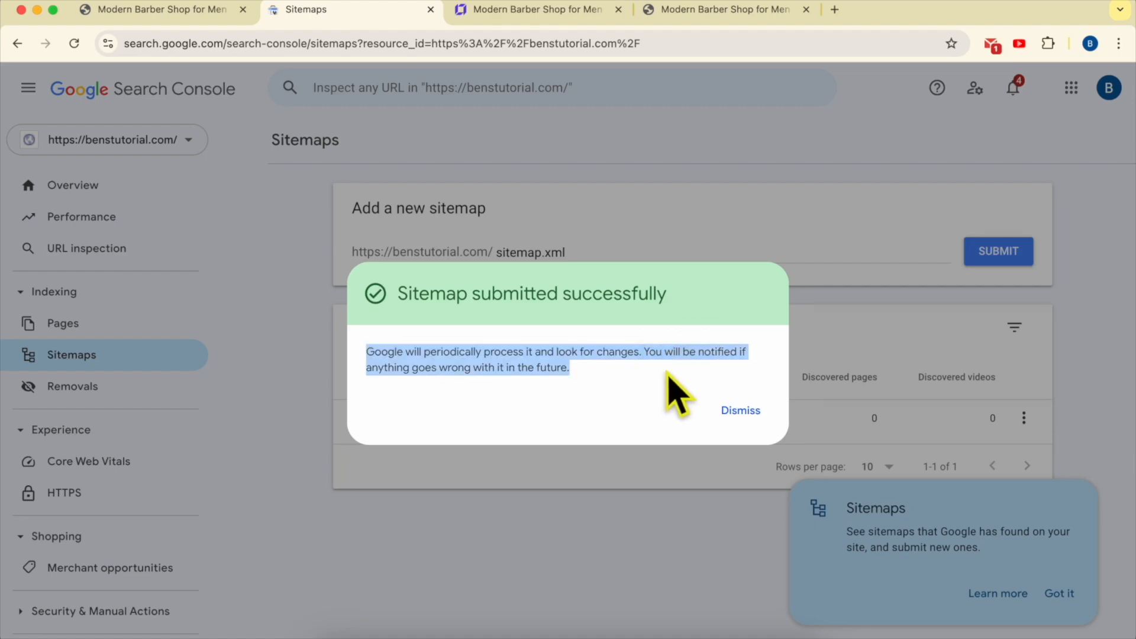
click(681, 399)
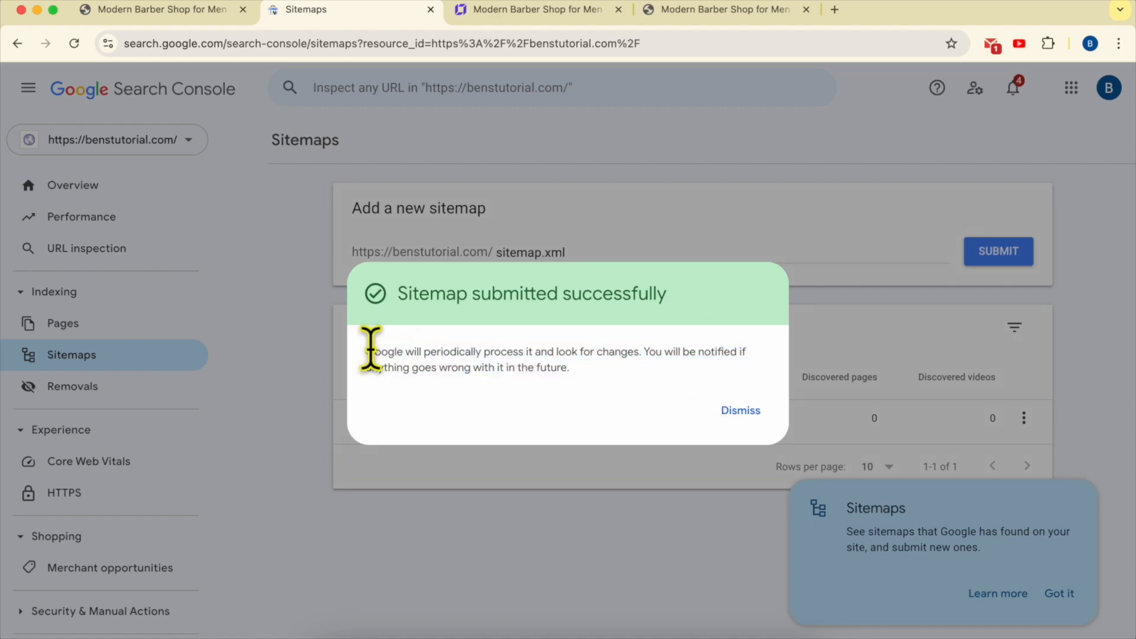
click(740, 410)
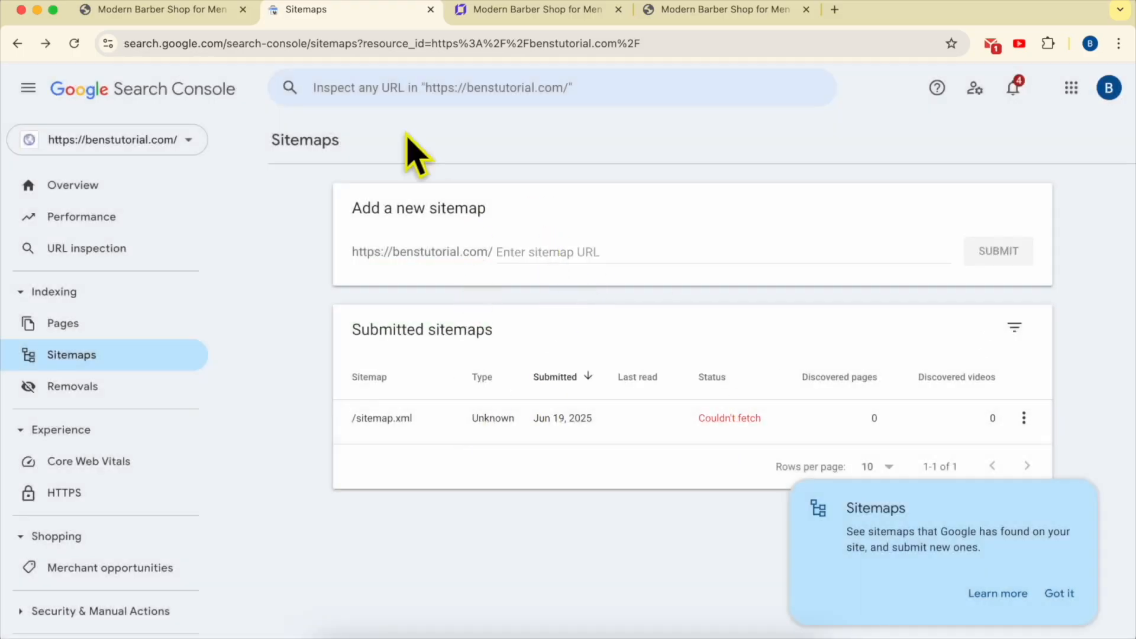
click(508, 12)
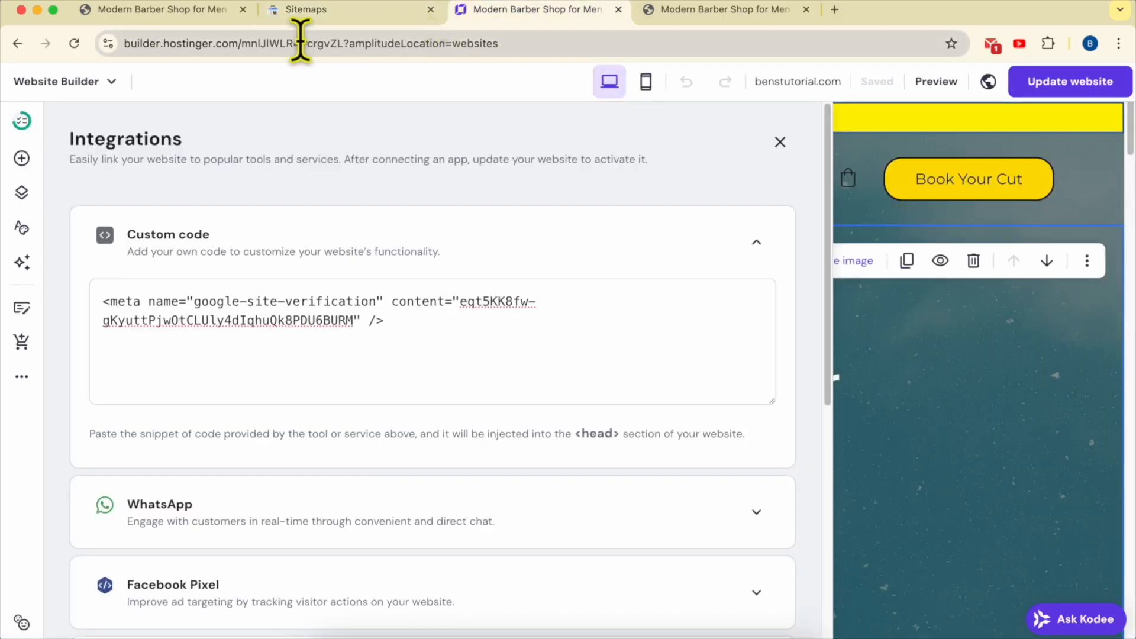
drag(241, 44, 721, 42)
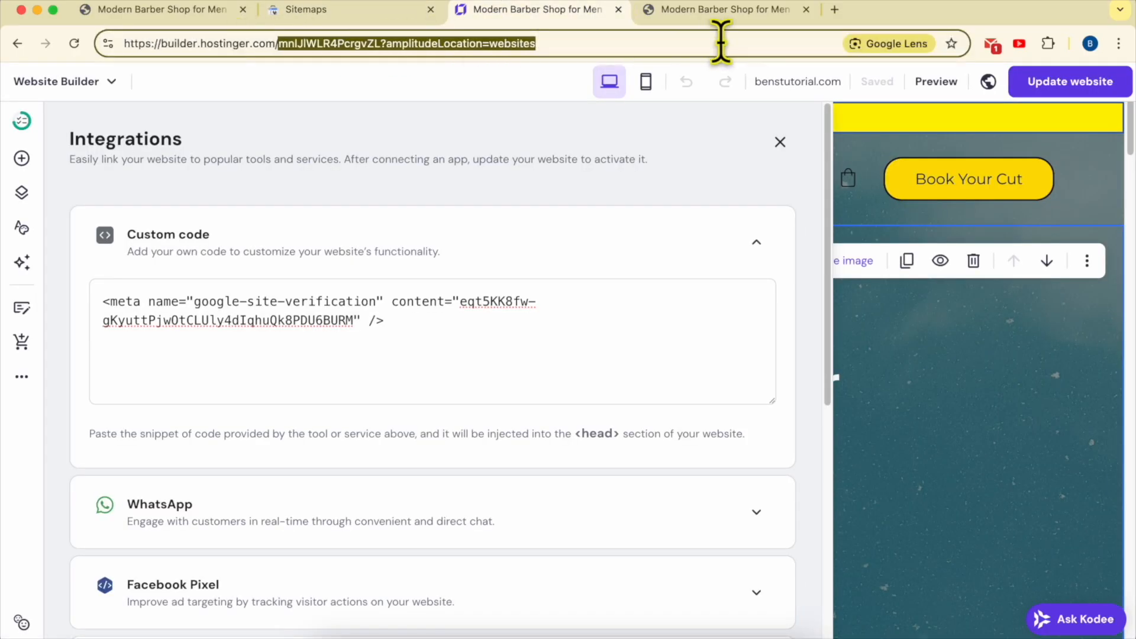
text(sit)
Open benstutorial.com/sitemap.xml in the live site's browser tab and examine the page URLs listed in it
click(233, 18)
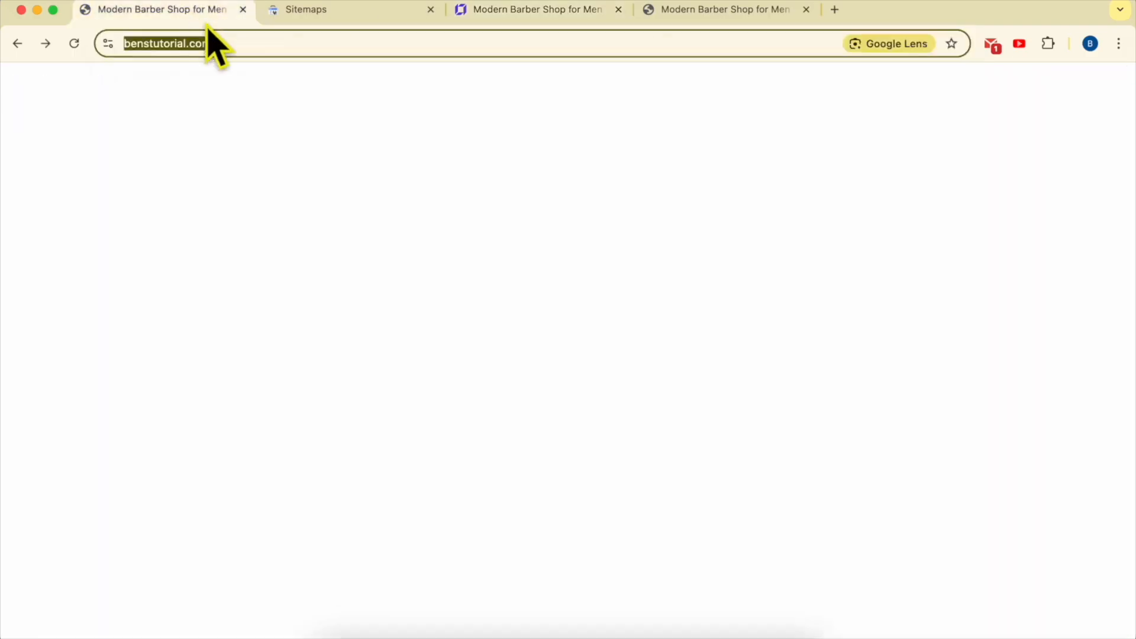
click(274, 42)
text(/sit)
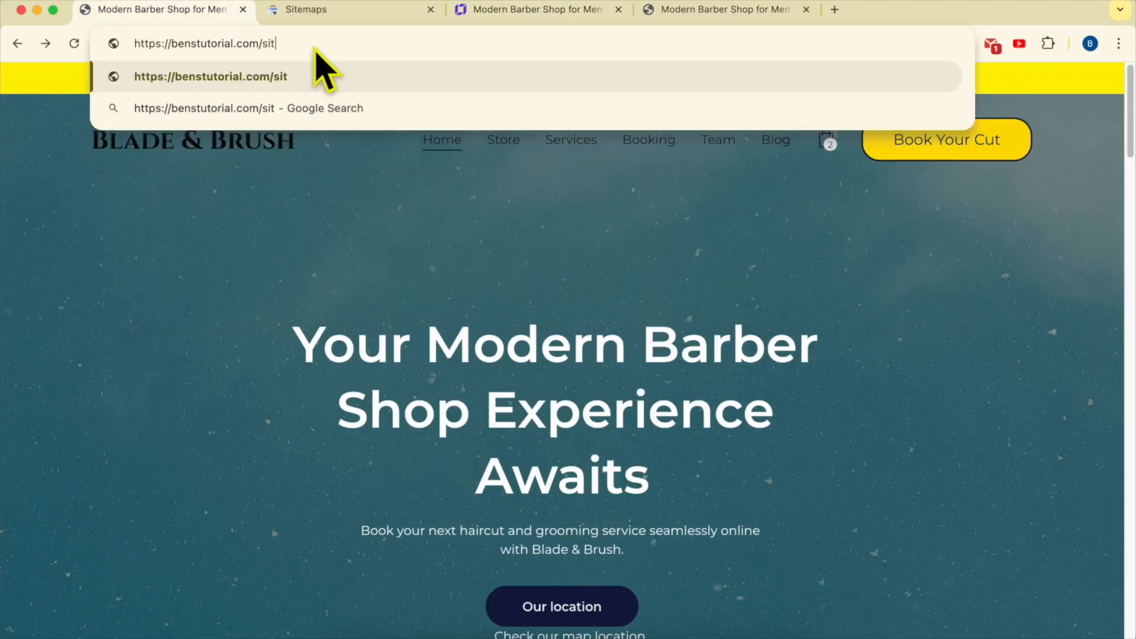
text(emap.xml)
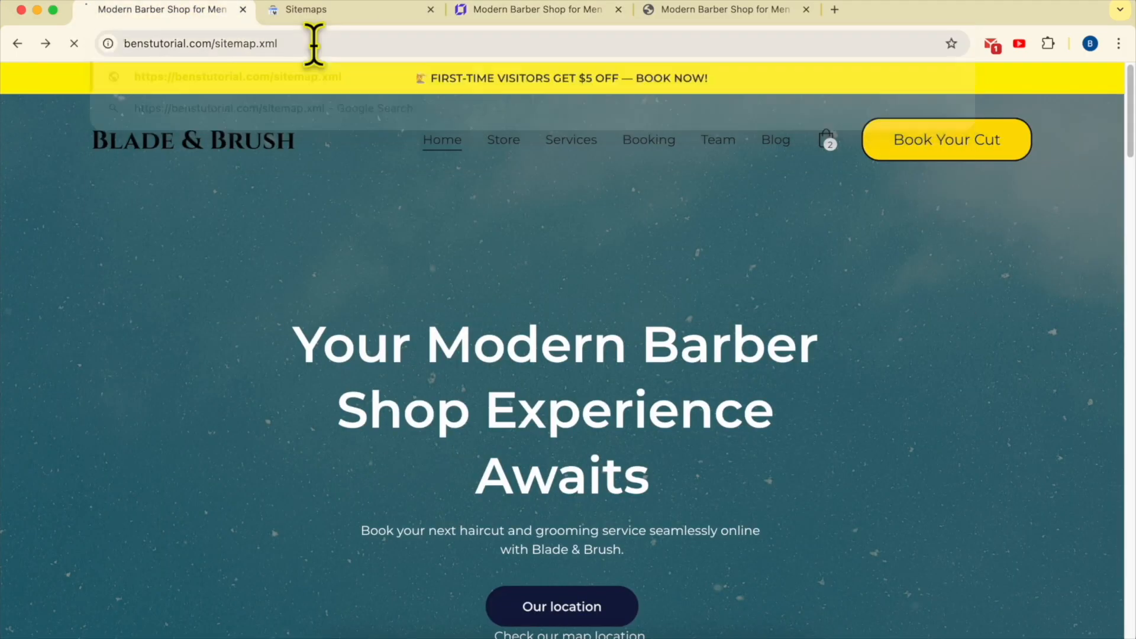
key(Return)
drag(285, 190, 210, 189)
drag(345, 131, 67, 130)
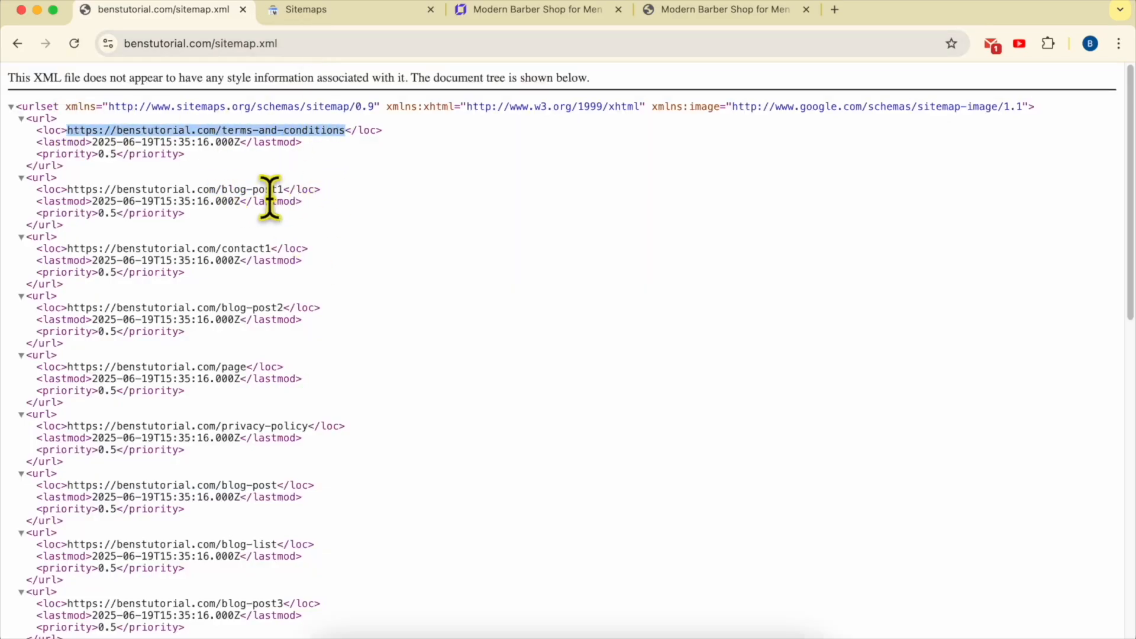
drag(289, 190, 93, 189)
drag(276, 248, 58, 246)
scroll(291, 342, down, 12)
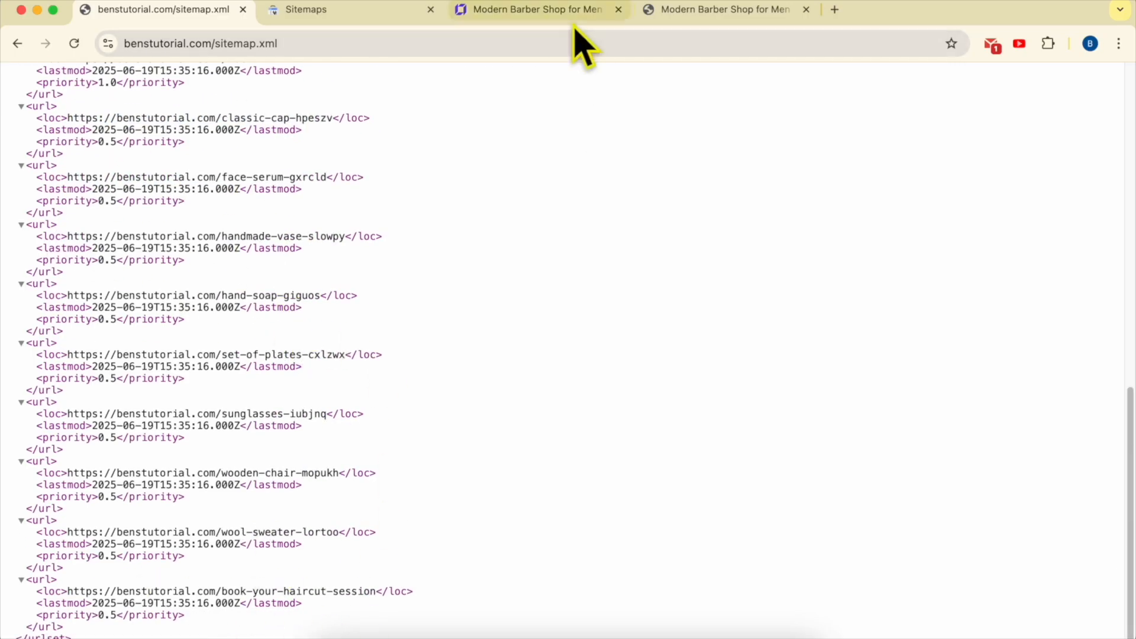
Return to Search Console and reload the Sitemaps page to recheck the status of /sitemap.xml
click(380, 17)
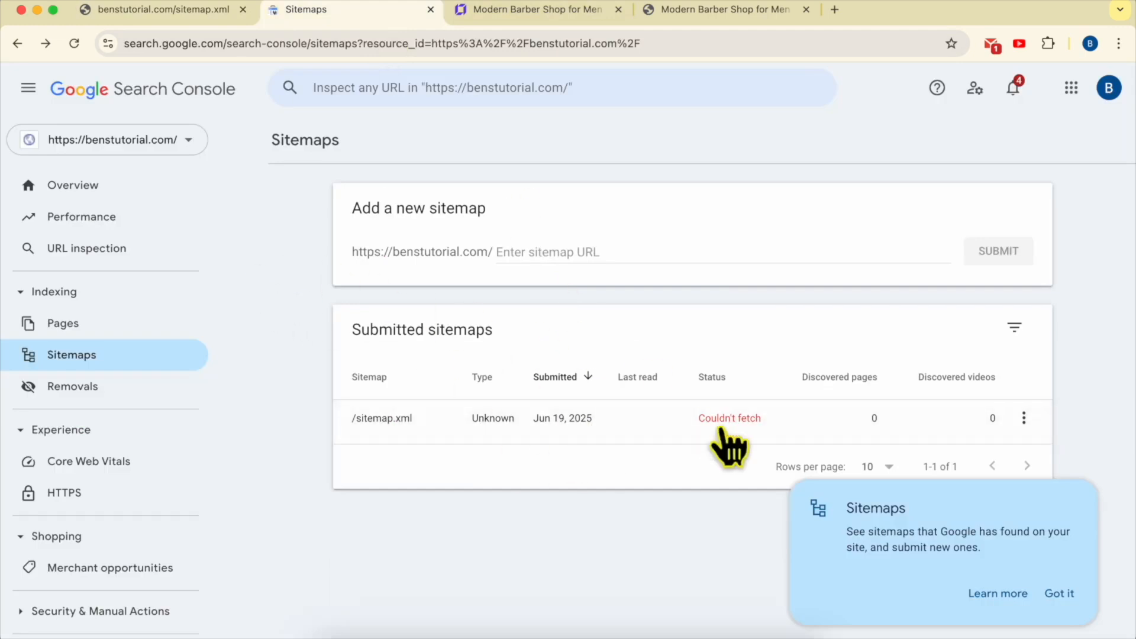
click(74, 43)
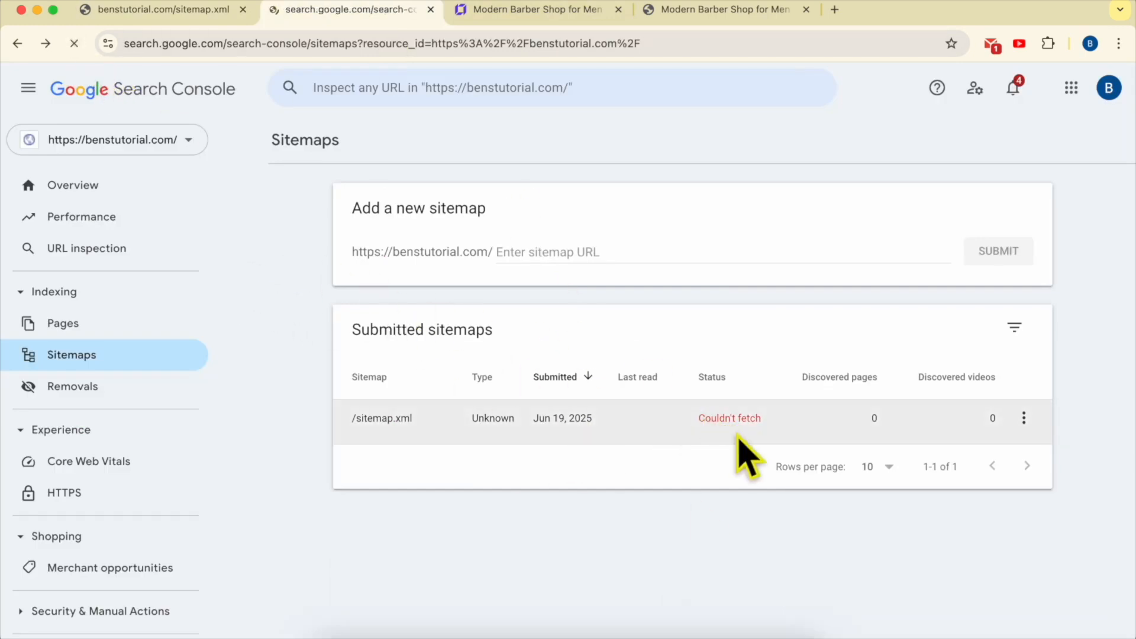